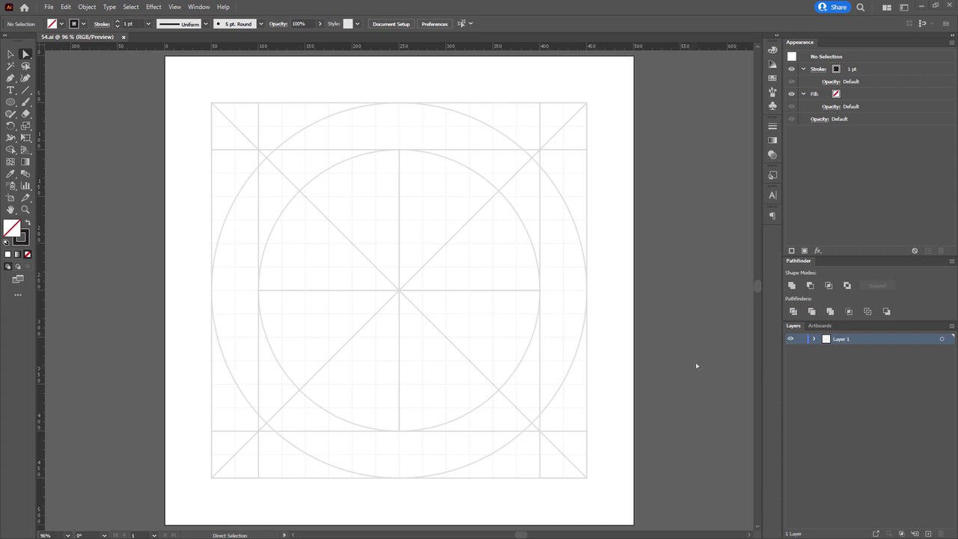
# Step: Draw a rectangle about 44 × 155 px from the centre of the construction grid
pyautogui.click(11, 103)
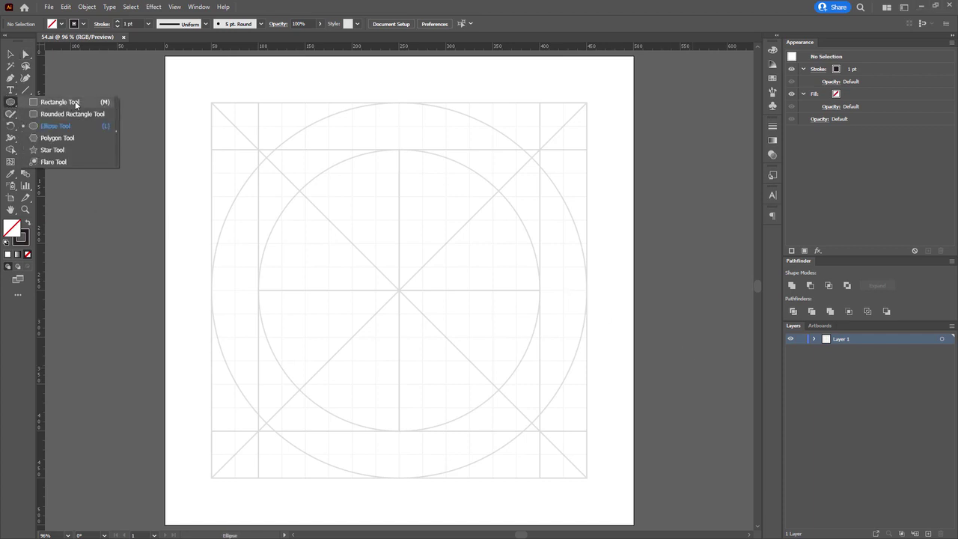
pyautogui.click(76, 103)
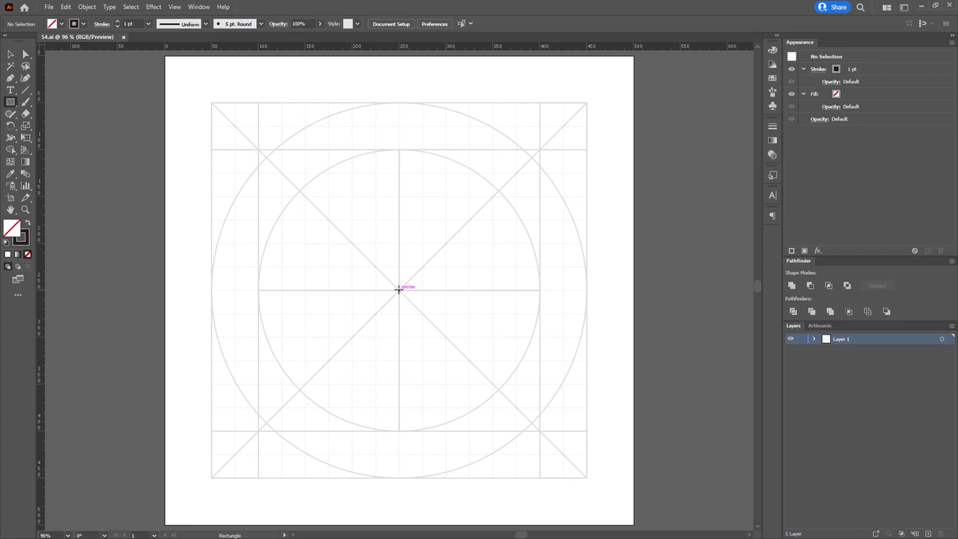
pyautogui.moveTo(399, 289); pyautogui.dragTo(378, 217)
# Step: Widen the rectangle symmetrically to 50 px so its sides meet the grid lines
pyautogui.scroll(8, 379, 218)
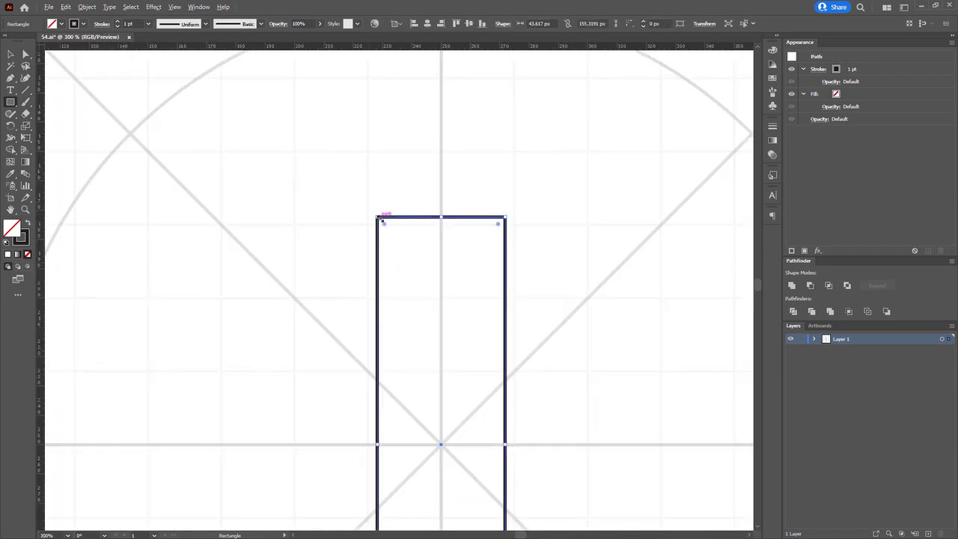
pyautogui.press('space')
pyautogui.moveTo(402, 392); pyautogui.dragTo(355, 92)
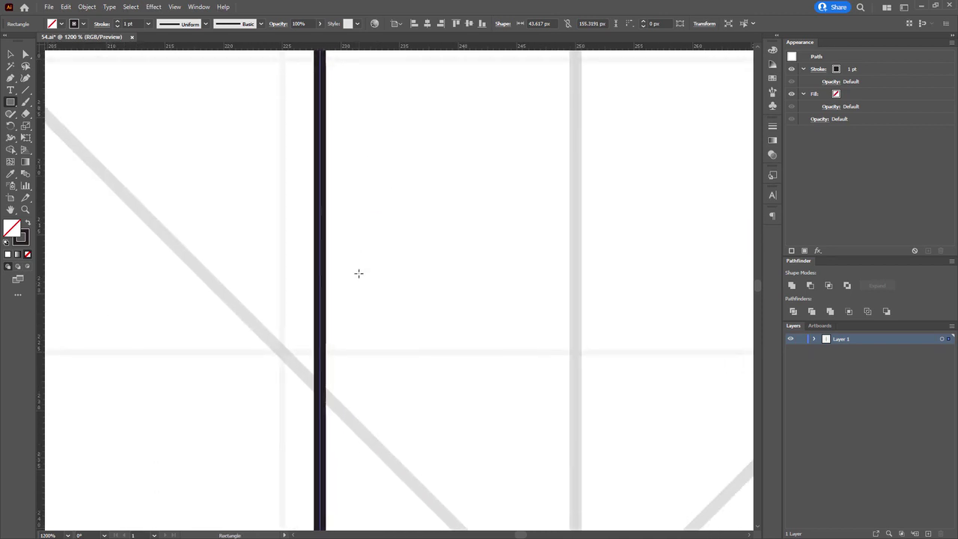
pyautogui.press('v')
pyautogui.moveTo(320, 389); pyautogui.dragTo(312, 177)
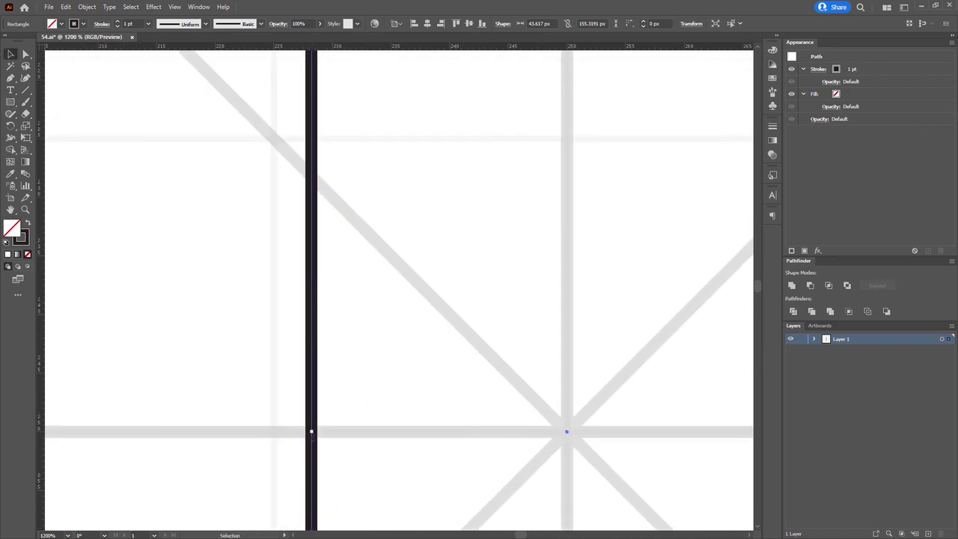
pyautogui.moveTo(311, 431); pyautogui.dragTo(271, 429)
pyautogui.scroll(-2, 280, 430)
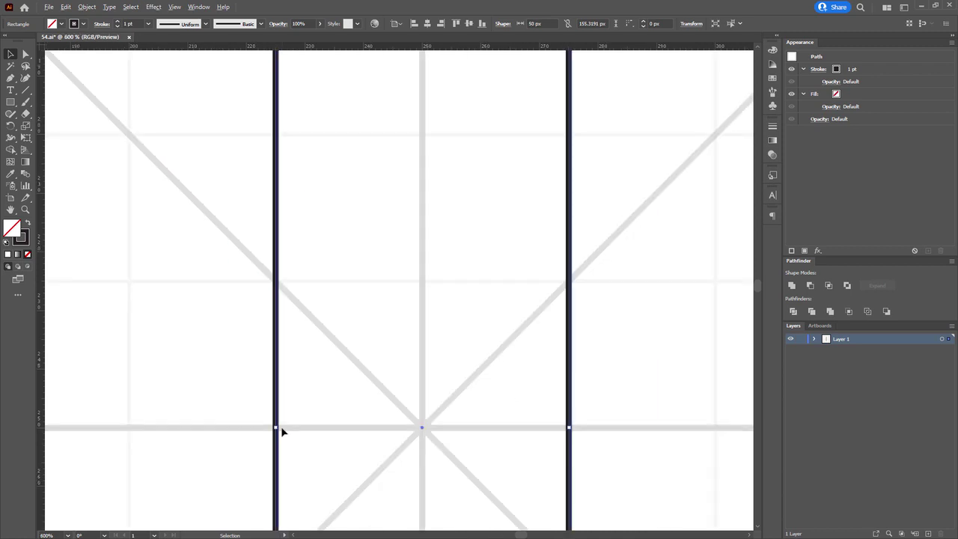
# Step: Move the rectangle's bottom edge down to the grid line at Y 350 px
pyautogui.hotkey('ctrl', '0')
pyautogui.press('a')
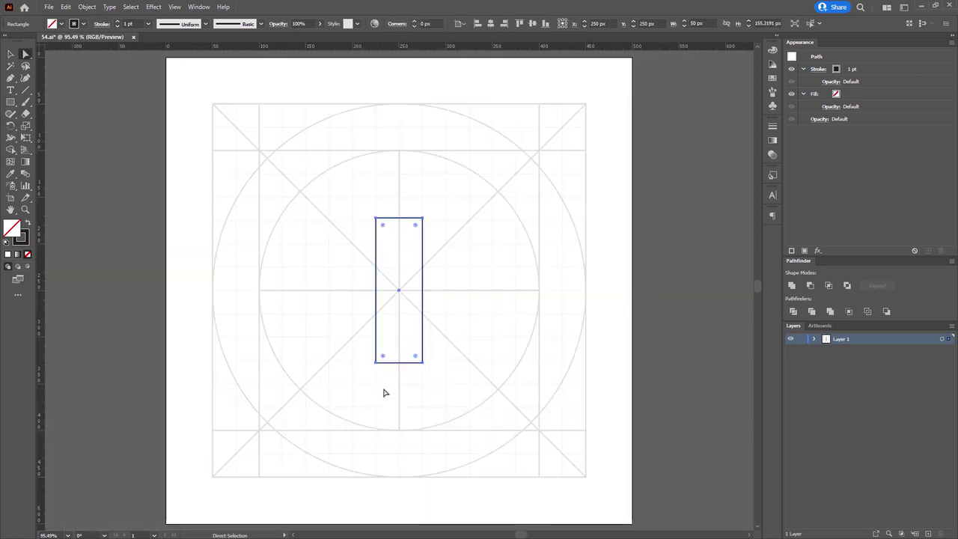
pyautogui.moveTo(382, 386); pyautogui.dragTo(344, 417)
pyautogui.scroll(3, 376, 323)
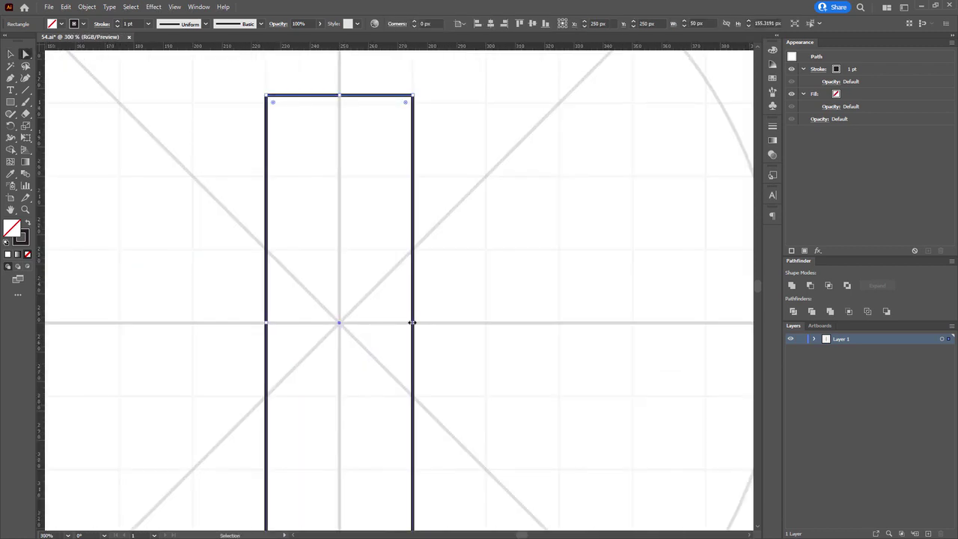
pyautogui.moveTo(453, 332); pyautogui.dragTo(429, 121)
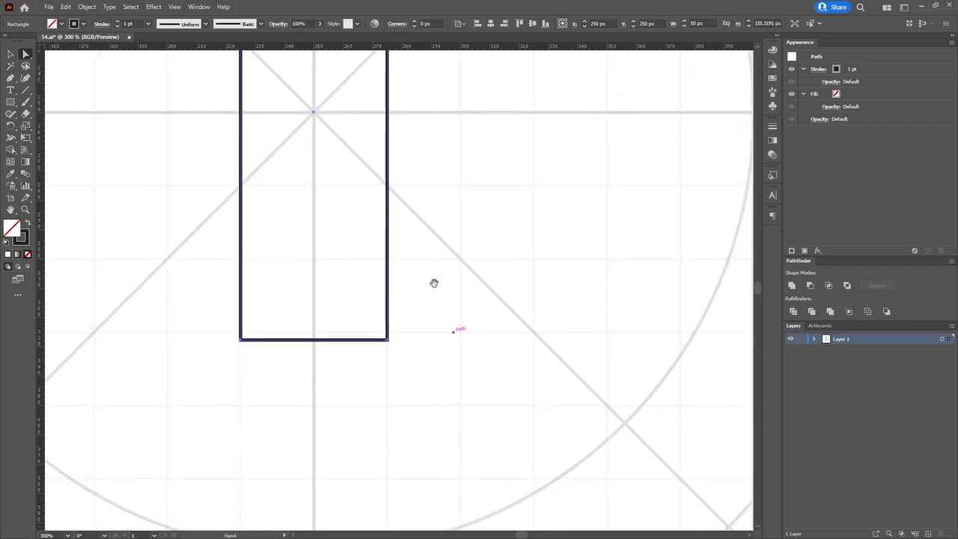
pyautogui.scroll(3, 317, 380)
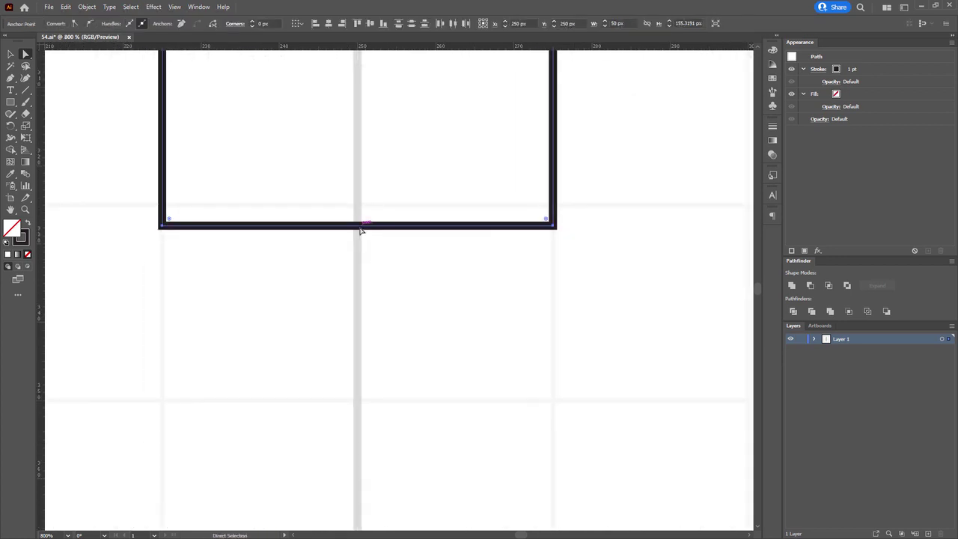
pyautogui.moveTo(360, 227); pyautogui.dragTo(374, 400)
pyautogui.scroll(-4, 377, 402)
# Step: Raise the rectangle's top edge to make it 200 px tall, and set its stroke to 9 pt
pyautogui.scroll(5, 343, 466)
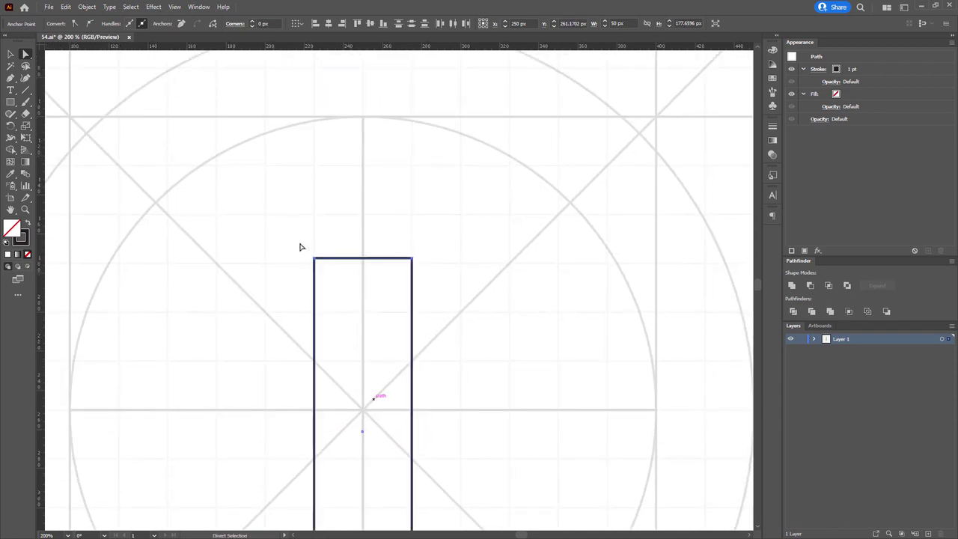
pyautogui.moveTo(242, 217); pyautogui.dragTo(455, 327)
pyautogui.moveTo(394, 259); pyautogui.dragTo(388, 218)
pyautogui.moveTo(452, 290); pyautogui.dragTo(437, 255)
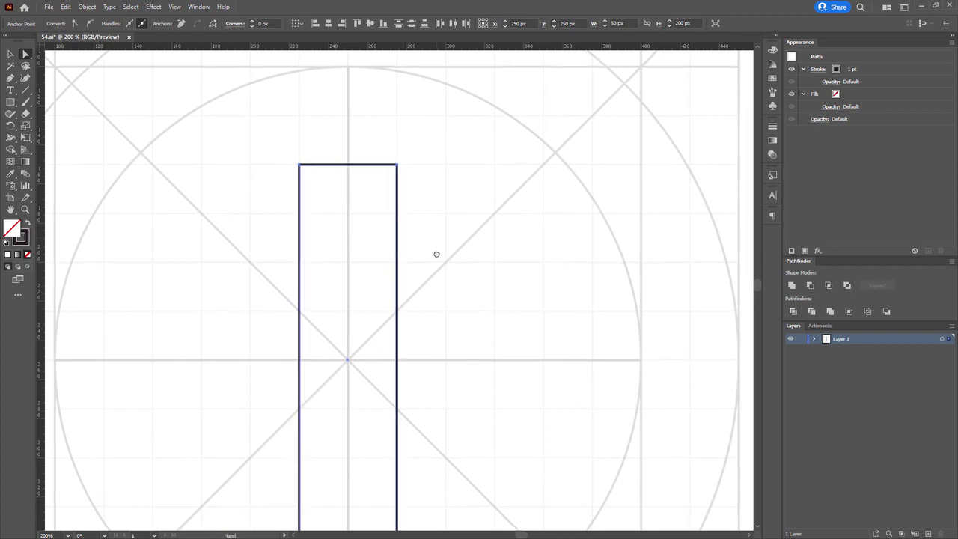
pyautogui.hotkey('ctrl', '-')
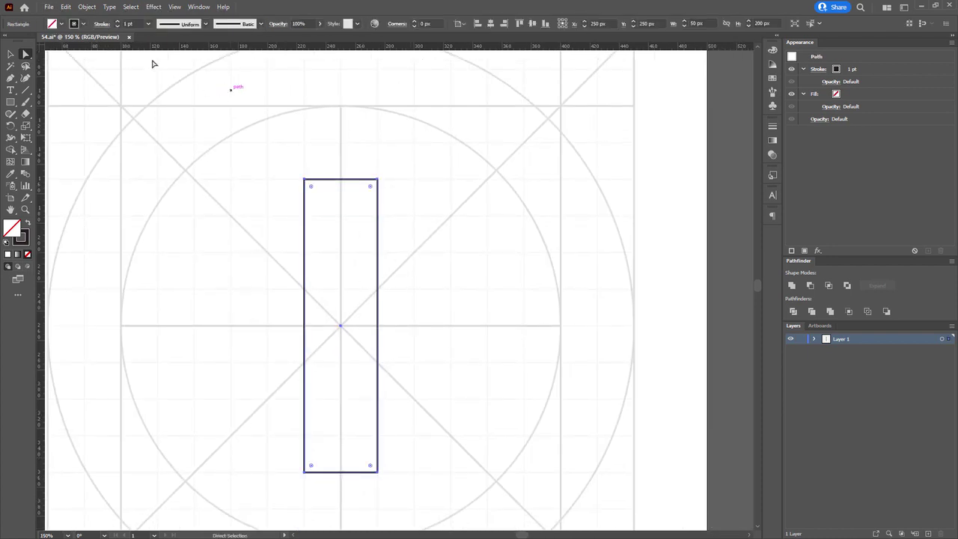
pyautogui.write('9')
pyautogui.press('Return')
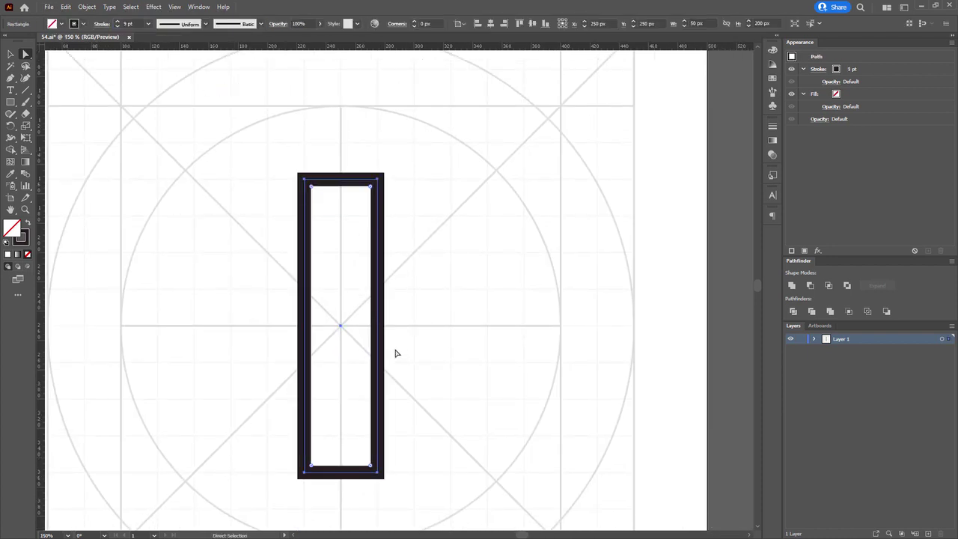
# Step: Duplicate the rectangle in place and reshape the copy into a 50 px wide, about 11 px tall bar on its top edge
pyautogui.hotkey('ctrl', 'c')
pyautogui.hotkey('ctrl', 'f')
pyautogui.moveTo(340, 473); pyautogui.dragTo(359, 163)
pyautogui.hotkey('ctrl', '+')
pyautogui.hotkey('ctrl', '+')
pyautogui.hotkey('ctrl', '+')
pyautogui.hotkey('ctrl', '+')
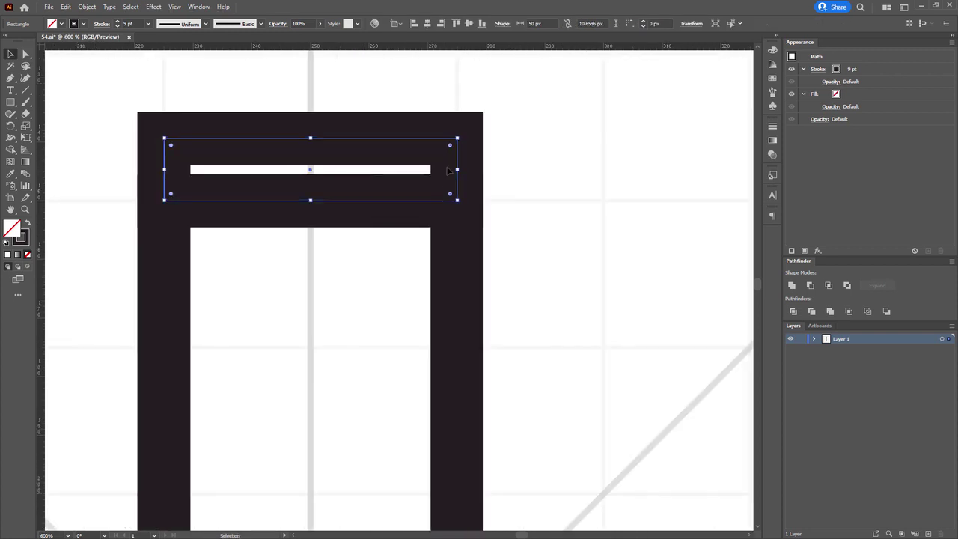
# Step: Widen the bar symmetrically to 100 px
pyautogui.moveTo(458, 170); pyautogui.dragTo(605, 170)
pyautogui.hotkey('ctrl', '-')
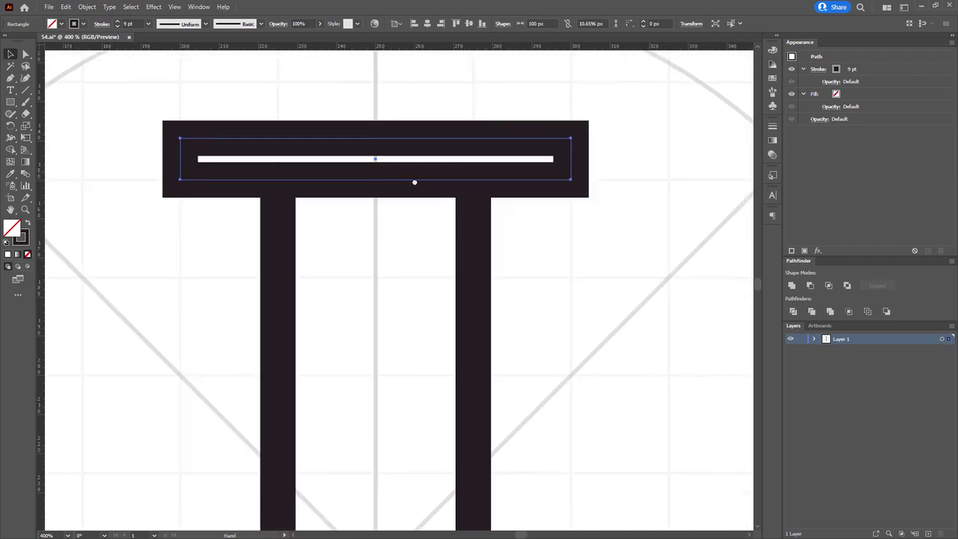
pyautogui.hotkey('ctrl', '-')
# Step: Lower the bar's bottom edge together with the body's top edge, making the bar about 16 px tall
pyautogui.press('a')
pyautogui.moveTo(193, 168); pyautogui.dragTo(587, 228)
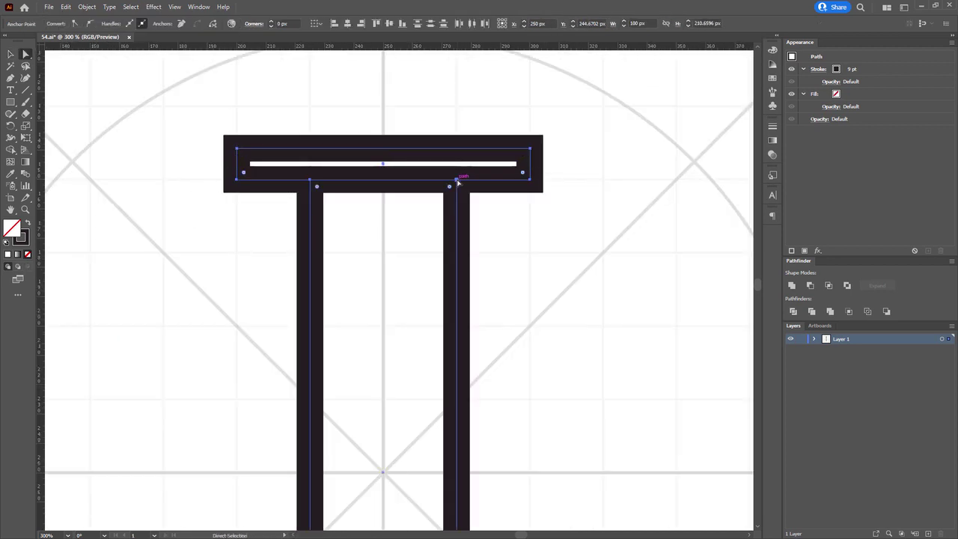
pyautogui.moveTo(458, 180); pyautogui.dragTo(460, 197)
pyautogui.moveTo(479, 204); pyautogui.dragTo(472, 321)
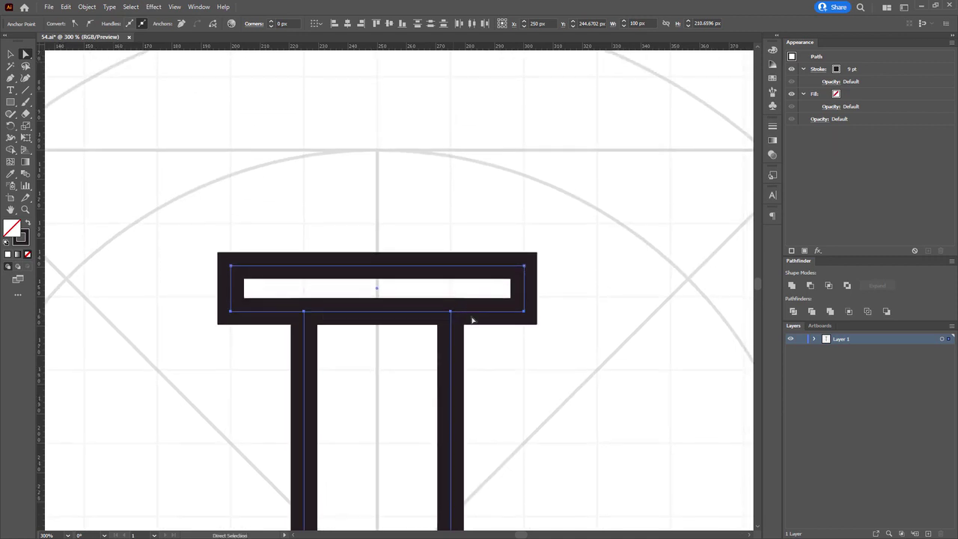
pyautogui.click(542, 339)
# Step: Move the whole bar and the body's top edge down together, centring the bar at Y 162.5 px
pyautogui.moveTo(542, 340); pyautogui.dragTo(524, 294)
pyautogui.scroll(-2, 524, 294)
pyautogui.moveTo(445, 278); pyautogui.dragTo(307, 202)
pyautogui.moveTo(189, 167); pyautogui.dragTo(404, 237)
pyautogui.scroll(3, 330, 217)
pyautogui.moveTo(359, 186); pyautogui.dragTo(362, 241)
pyautogui.moveTo(475, 339)
pyautogui.mouseDown()
pyautogui.moveTo(539, 368)
pyautogui.moveTo(560, 292)
pyautogui.moveTo(492, 300)
pyautogui.moveTo(474, 324)
pyautogui.mouseUp()
pyautogui.click(539, 368)
# Step: Create a copy of the body rectangle above the bar, 50 px wide and about 54 px tall, as the plunger rod
pyautogui.scroll(-4, 560, 292)
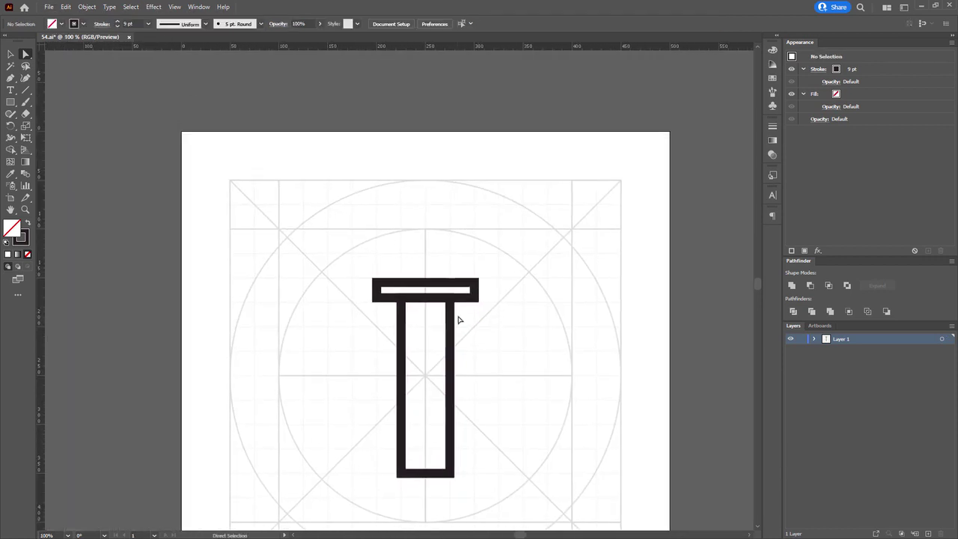
pyautogui.click(469, 310)
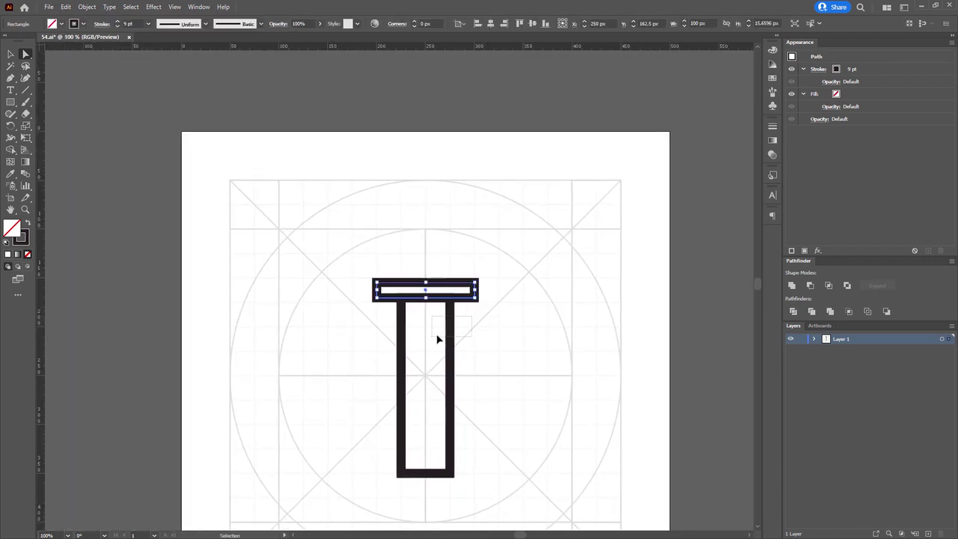
pyautogui.keyDown('alt'); pyautogui.click(452, 317); pyautogui.keyUp('alt')
pyautogui.moveTo(452, 317); pyautogui.dragTo(435, 230)
pyautogui.scroll(5, 429, 248)
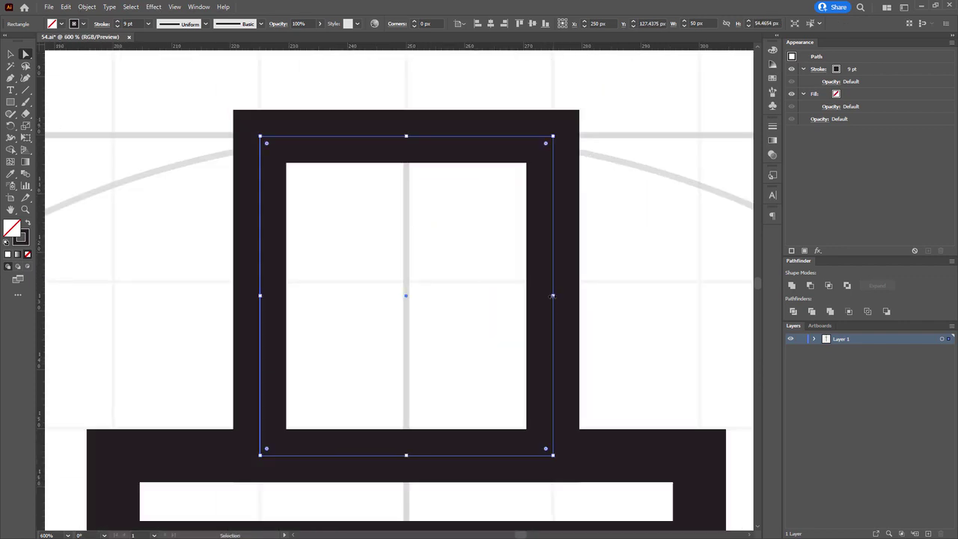
# Step: Narrow the plunger rod symmetrically to 25 px
pyautogui.moveTo(552, 294); pyautogui.dragTo(398, 259)
pyautogui.hotkey('ctrl', '-')
pyautogui.hotkey('ctrl', '-')
pyautogui.scroll(-2, 431, 261)
pyautogui.scroll(1, 397, 259)
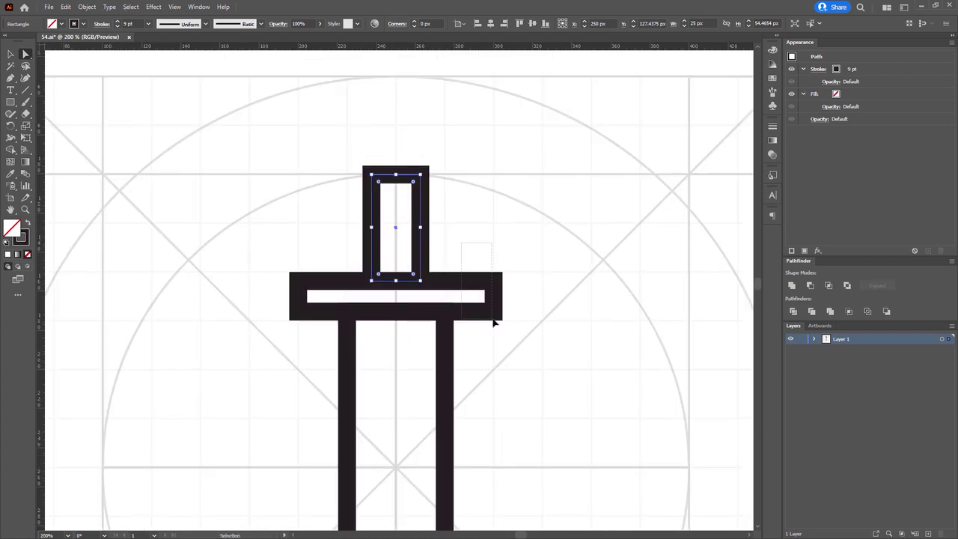
# Step: Duplicate the wide bar onto the top of the plunger rod and scale it to about 56 × 14 px
pyautogui.moveTo(493, 323); pyautogui.dragTo(492, 321)
pyautogui.moveTo(487, 285); pyautogui.dragTo(451, 158)
pyautogui.press('v')
pyautogui.scroll(2, 413, 158)
pyautogui.scroll(-1, 383, 137)
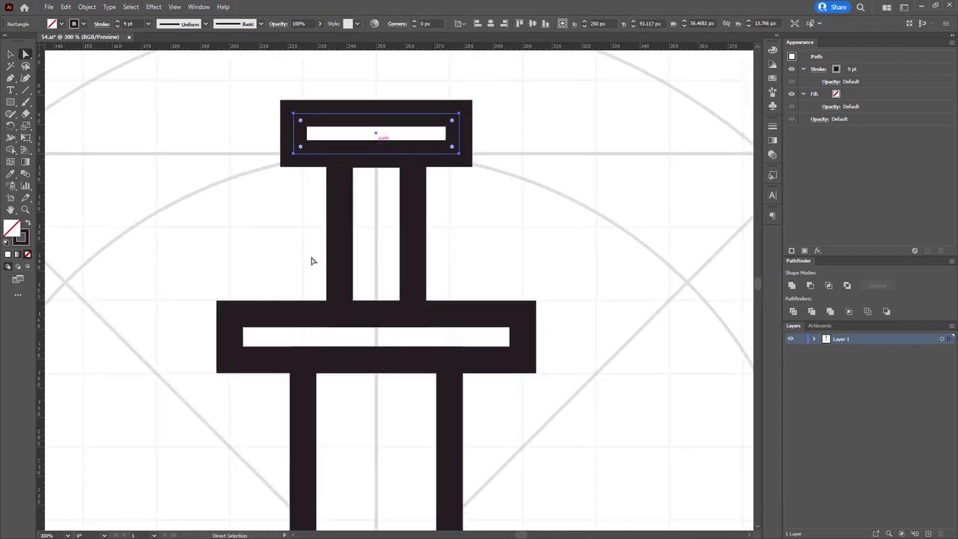
# Step: Round the corners of both horizontal bars
pyautogui.keyDown('shift'); pyautogui.click(251, 339); pyautogui.keyUp('shift')
pyautogui.moveTo(237, 322); pyautogui.dragTo(264, 341)
pyautogui.click(582, 427)
pyautogui.moveTo(550, 423); pyautogui.dragTo(547, 338)
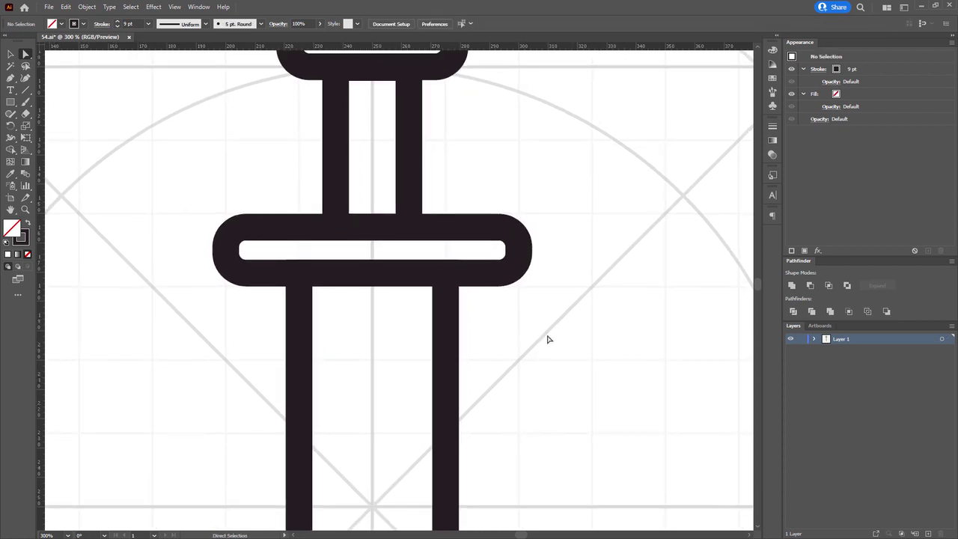
# Step: Round the two bottom corners of the syringe body
pyautogui.scroll(-2, 231, 253)
pyautogui.moveTo(307, 350); pyautogui.dragTo(336, 231)
pyautogui.moveTo(227, 378); pyautogui.dragTo(349, 378)
pyautogui.click(331, 342)
pyautogui.click(348, 404)
# Step: Duplicate the syringe body and isolate the copy for editing
pyautogui.press('v')
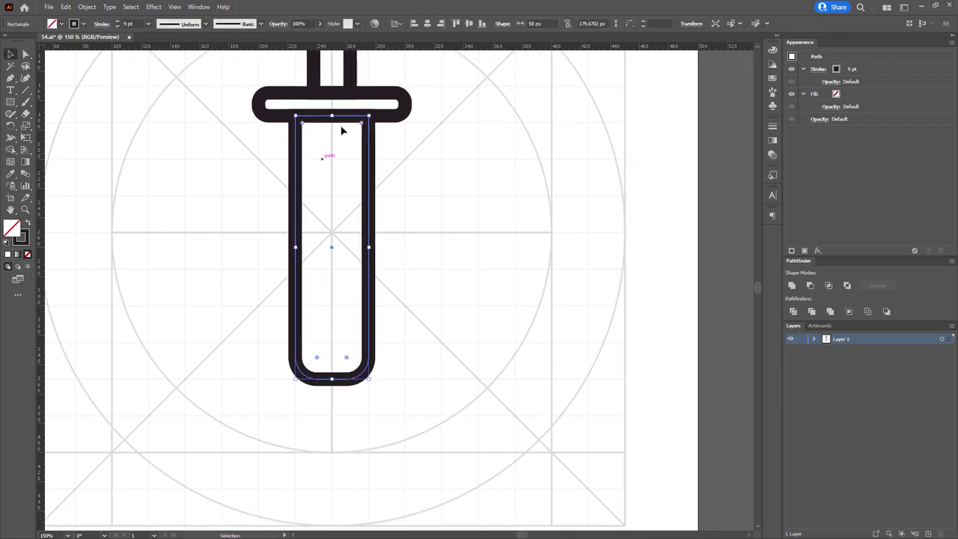
pyautogui.moveTo(346, 124); pyautogui.dragTo(349, 253)
pyautogui.rightClick(348, 246)
pyautogui.click(389, 338)
pyautogui.moveTo(389, 338); pyautogui.dragTo(389, 254)
# Step: Shorten the isolated copy to about 27 px tall, with its top edge on the syringe body's bottom edge
pyautogui.press('a')
pyautogui.moveTo(100, 370); pyautogui.dragTo(366, 498)
pyautogui.moveTo(342, 413); pyautogui.dragTo(324, 192)
pyautogui.scroll(3, 318, 191)
pyautogui.moveTo(325, 185); pyautogui.dragTo(366, 285)
pyautogui.moveTo(294, 121); pyautogui.dragTo(434, 325)
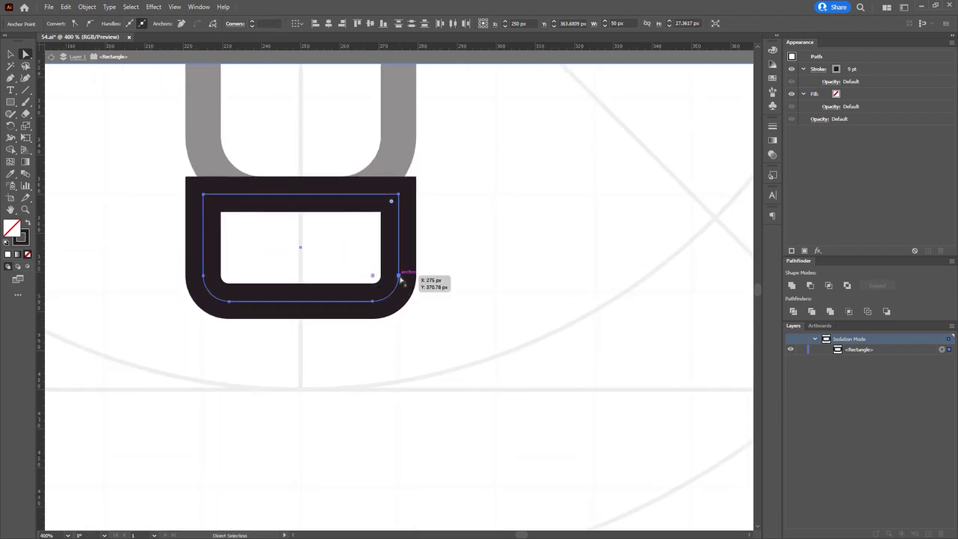
# Step: Narrow the isolated copy symmetrically to about 14.5 px and raise its bottom for a height of about 19 px
pyautogui.moveTo(398, 274); pyautogui.dragTo(303, 305)
pyautogui.moveTo(303, 304); pyautogui.dragTo(307, 339)
pyautogui.moveTo(189, 273); pyautogui.dragTo(387, 374)
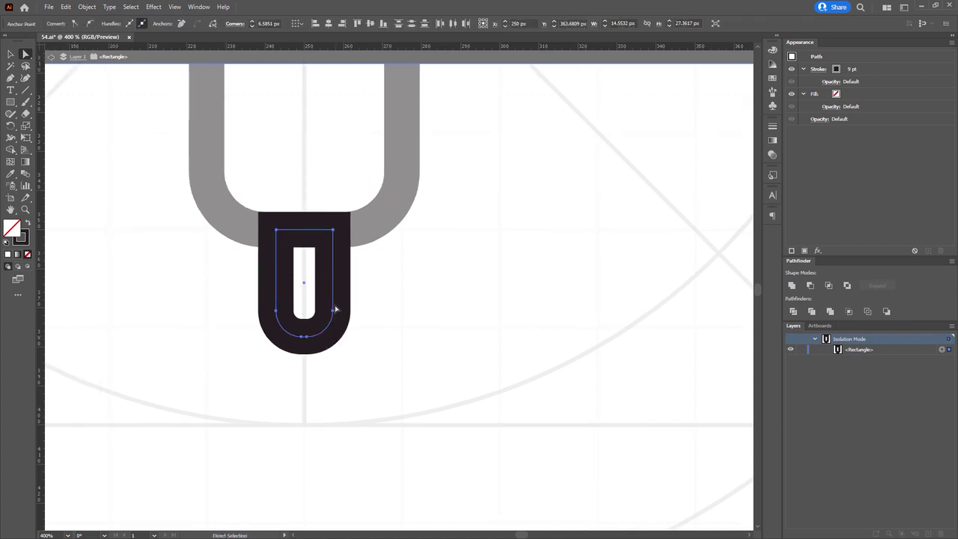
pyautogui.moveTo(304, 315); pyautogui.dragTo(332, 296)
# Step: Set the small tip's stroke to 7 pt and exit isolation mode
pyautogui.write('5')
pyautogui.press('Return')
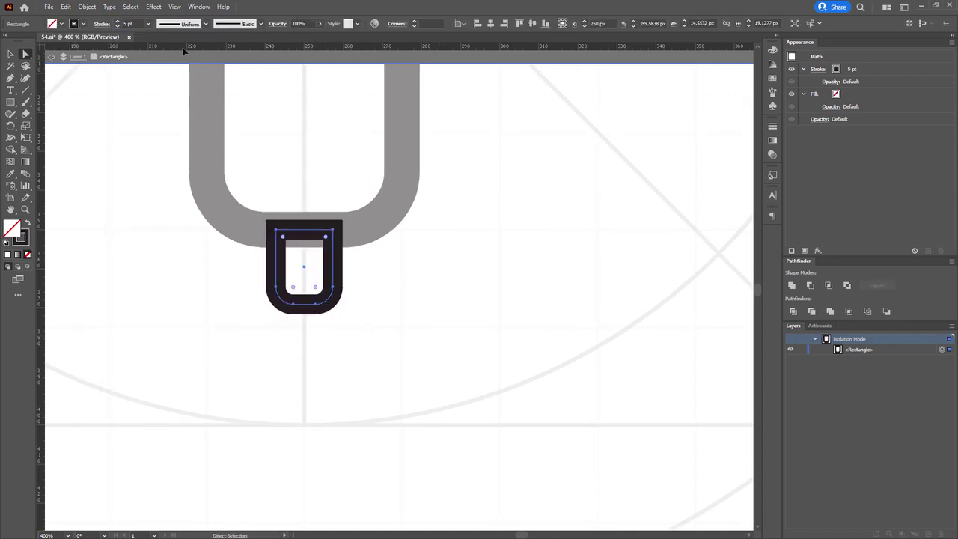
pyautogui.moveTo(220, 46); pyautogui.dragTo(237, 89)
pyautogui.click(117, 21)
pyautogui.click(117, 21)
pyautogui.scroll(-4, 317, 177)
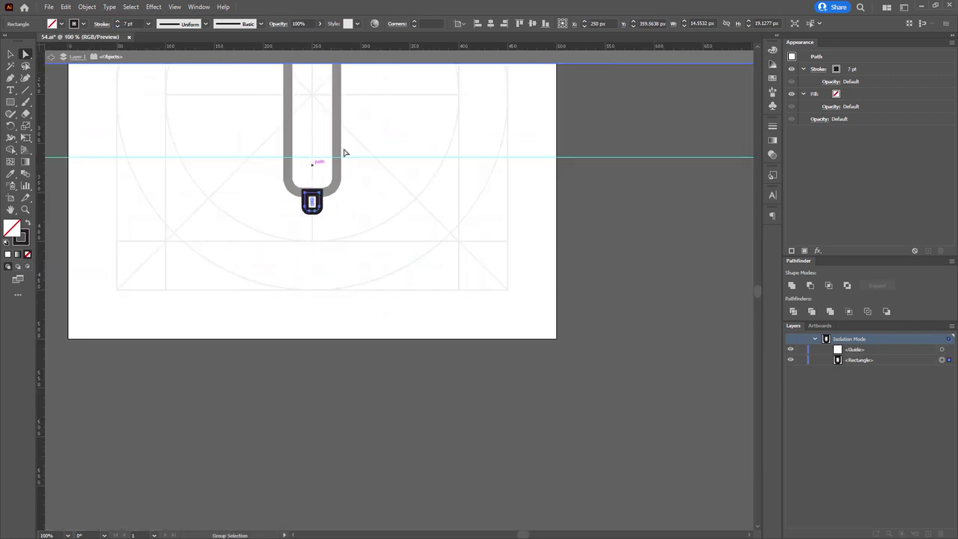
pyautogui.moveTo(342, 152); pyautogui.dragTo(347, 284)
pyautogui.doubleClick(395, 233)
pyautogui.moveTo(397, 243)
pyautogui.mouseDown()
pyautogui.moveTo(402, 190)
pyautogui.moveTo(412, 263)
pyautogui.mouseUp()
pyautogui.click(346, 126)
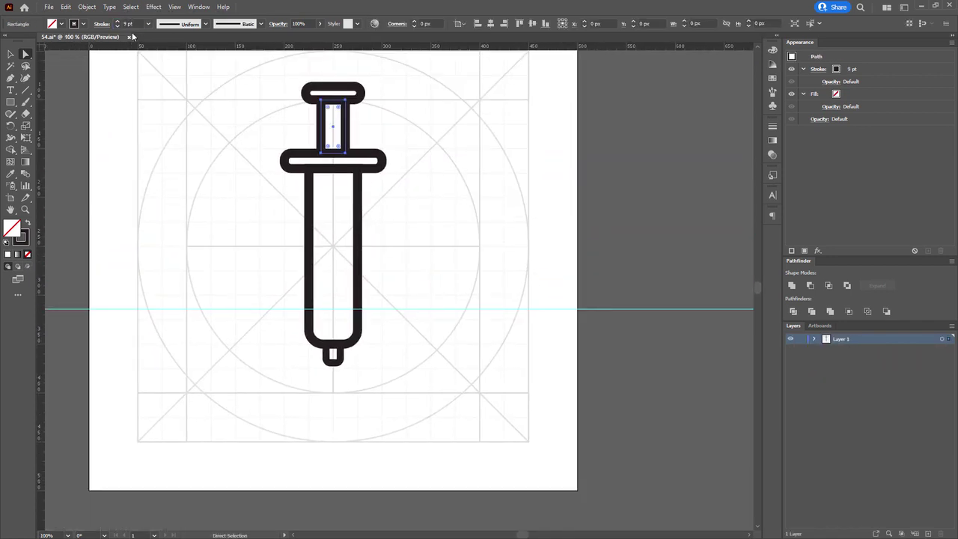
pyautogui.scroll(4, 340, 126)
pyautogui.moveTo(361, 135); pyautogui.dragTo(349, 136)
pyautogui.click(409, 130)
pyautogui.scroll(-2, 409, 130)
pyautogui.scroll(-1, 365, 124)
# Step: Move the syringe body's rounded bottom end and the small tip up together by about 22 px
pyautogui.moveTo(409, 130); pyautogui.dragTo(333, 34)
pyautogui.moveTo(208, 312); pyautogui.dragTo(331, 445)
pyautogui.scroll(3, 359, 402)
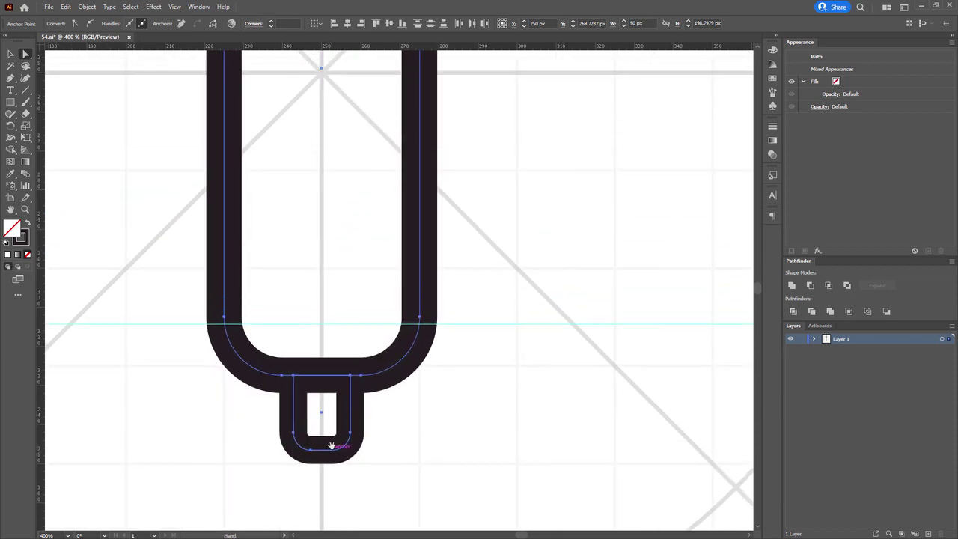
pyautogui.scroll(-2, 337, 431)
pyautogui.click(454, 366)
pyautogui.moveTo(454, 366); pyautogui.dragTo(423, 369)
# Step: Draw a horizontal 25 px line at Y 300 px from the body's right wall to its centre, with a 6 pt stroke
pyautogui.scroll(2, 355, 357)
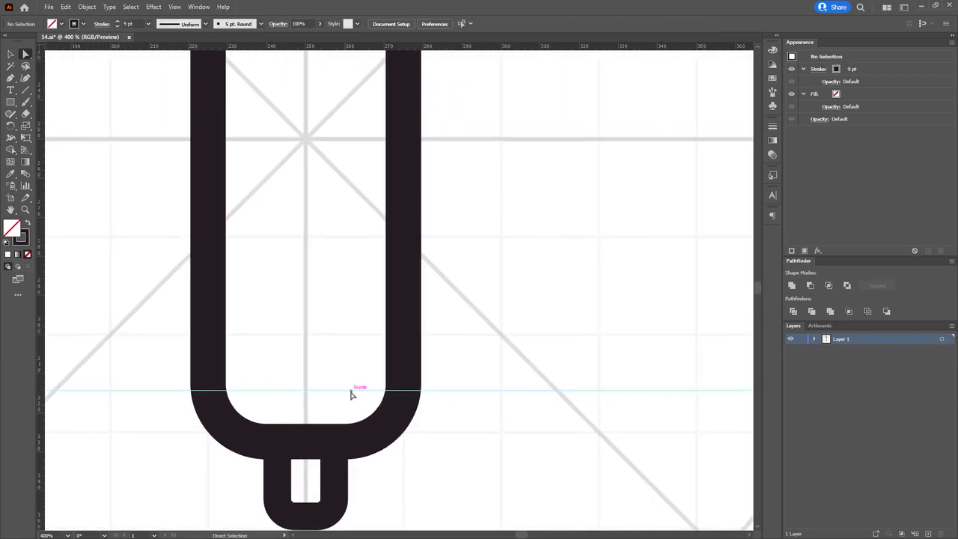
pyautogui.hscroll(-1, 360, 388)
pyautogui.press('p')
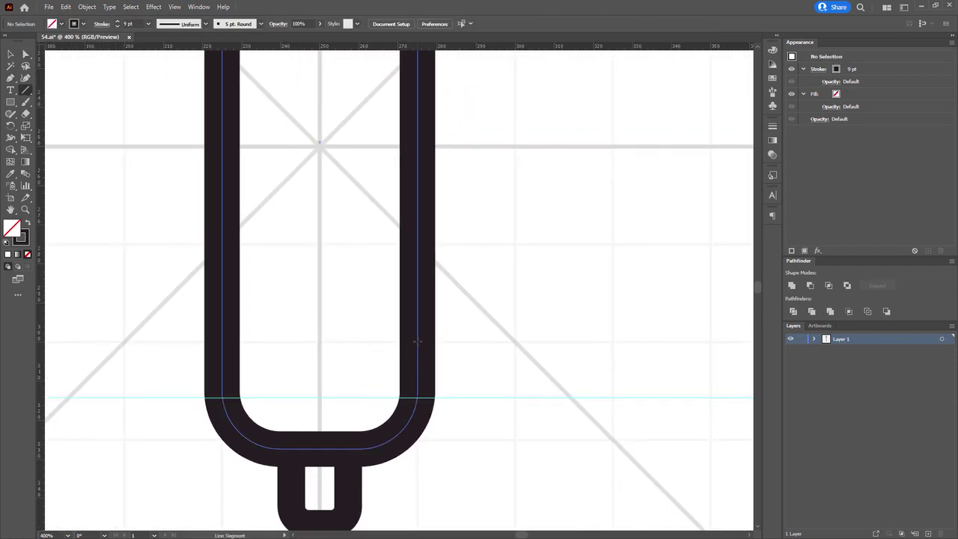
pyautogui.moveTo(417, 342); pyautogui.dragTo(319, 342)
pyautogui.press('a')
pyautogui.write('v')
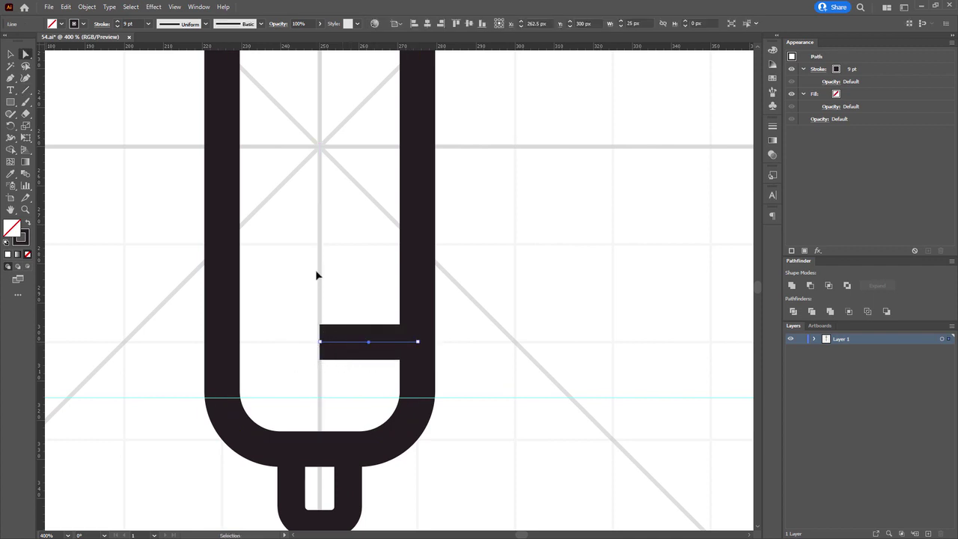
pyautogui.write('5')
pyautogui.press('Return')
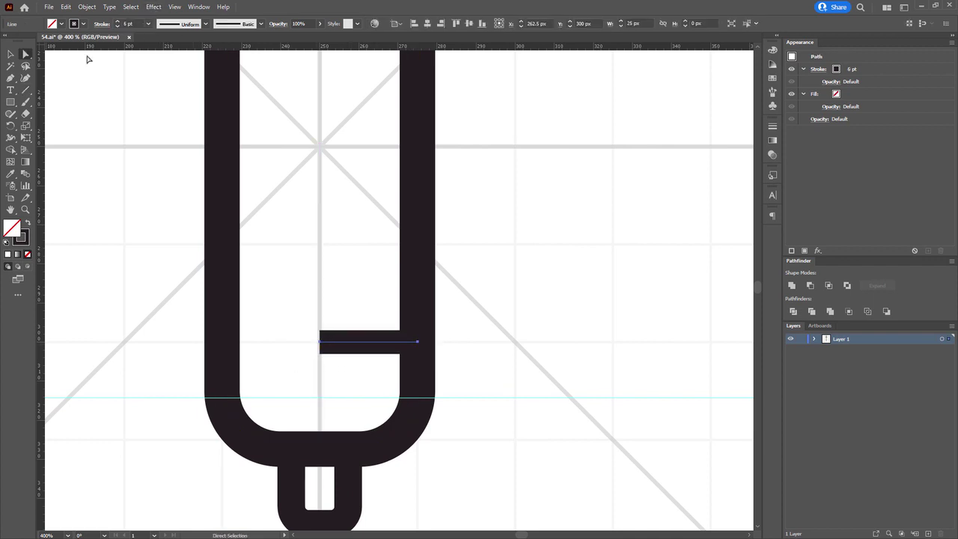
# Step: Give the graduation line round caps and place a copy 112.5 px straight above it, at Y 187.5 px
pyautogui.click(101, 24)
pyautogui.click(50, 50)
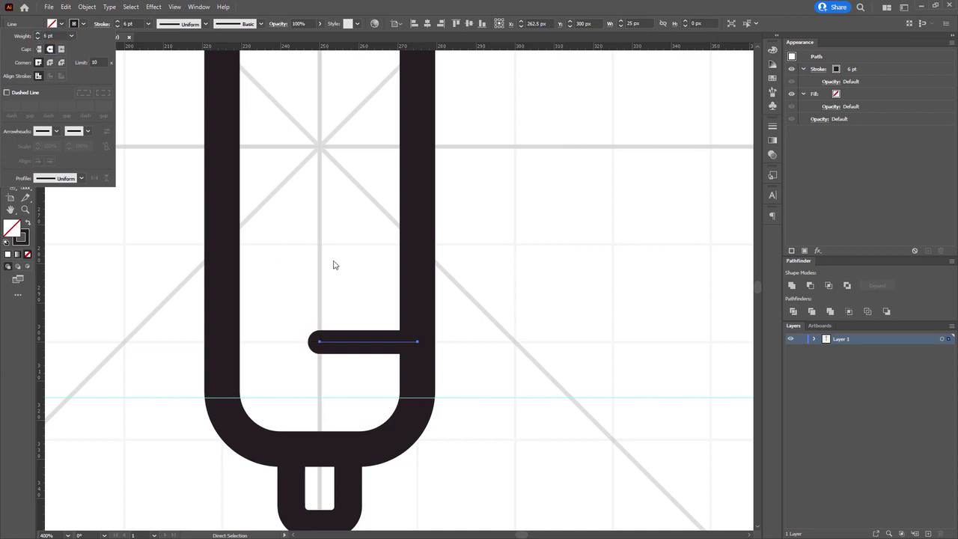
pyautogui.scroll(-2, 300, 344)
pyautogui.moveTo(323, 237)
pyautogui.mouseDown()
pyautogui.moveTo(301, 345)
pyautogui.moveTo(279, 372)
pyautogui.mouseUp()
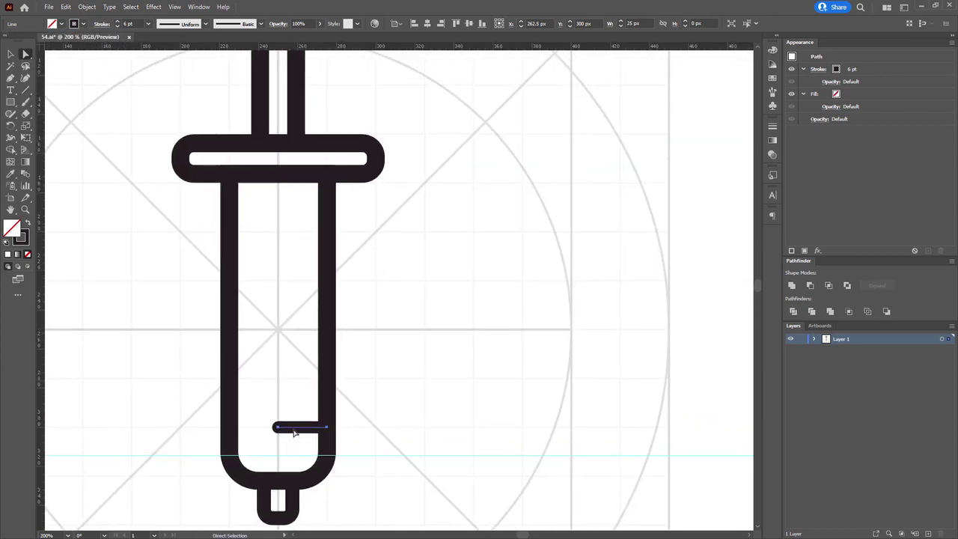
pyautogui.moveTo(293, 430); pyautogui.dragTo(293, 209)
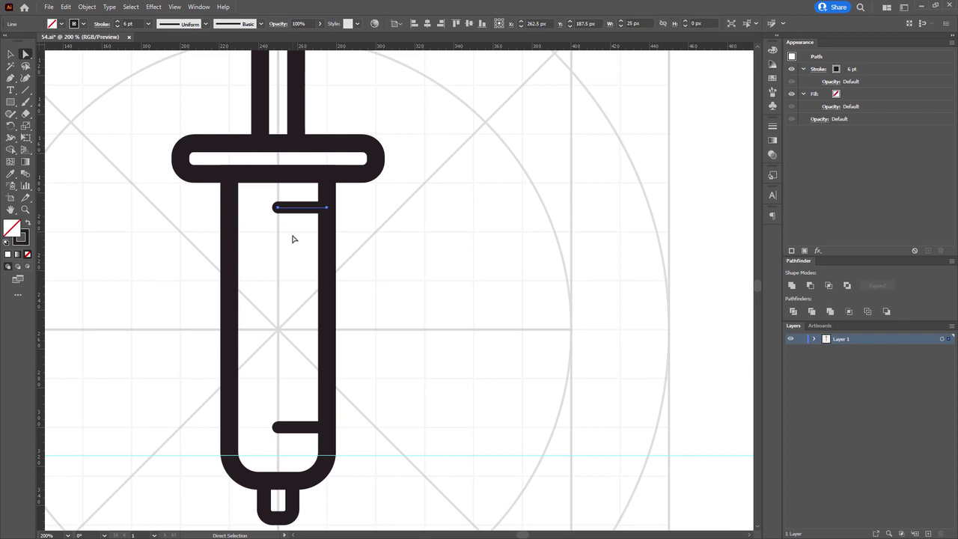
# Step: Blend the upper and lower graduation lines using 6 specified steps
pyautogui.keyDown('shift'); pyautogui.click(295, 428); pyautogui.keyUp('shift')
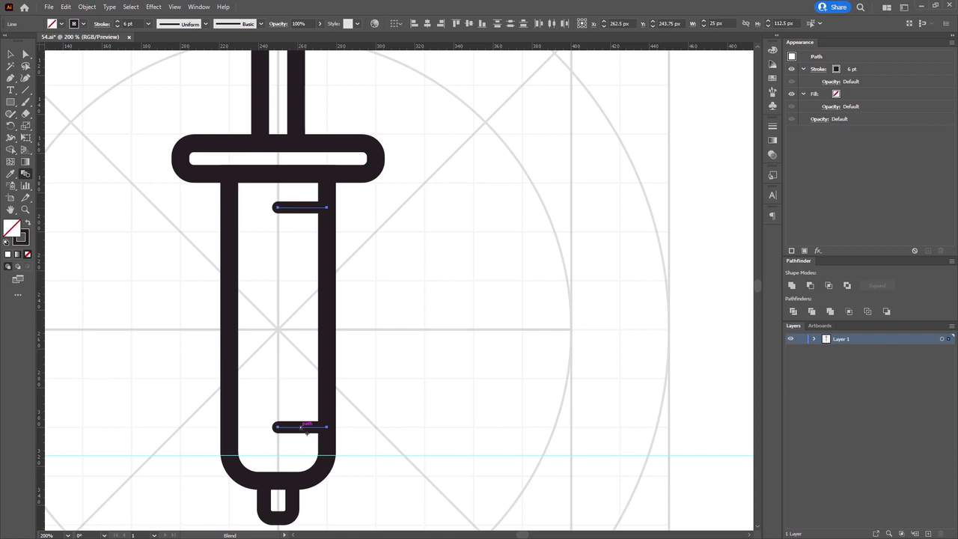
pyautogui.hotkey('ctrl', 'alt', 'b')
pyautogui.doubleClick(26, 173)
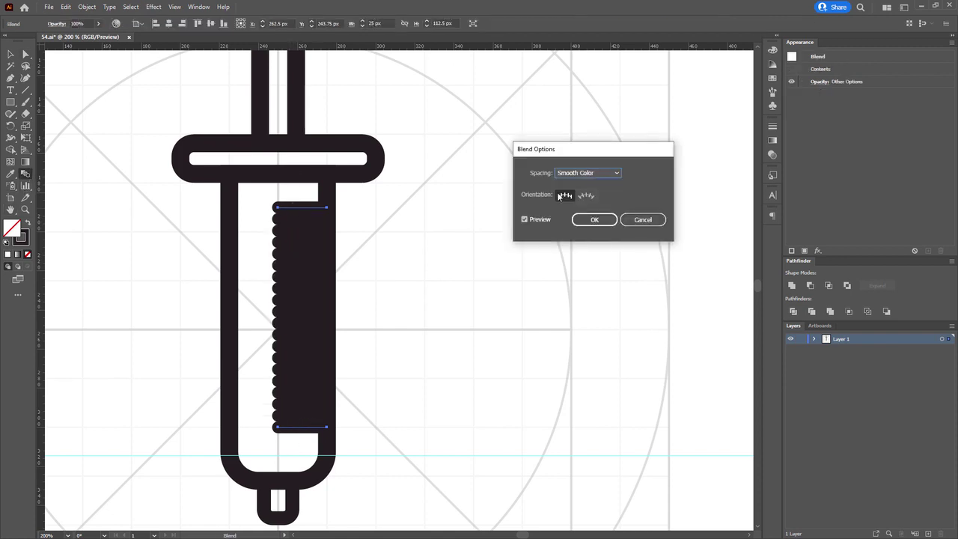
pyautogui.click(588, 172)
pyautogui.click(579, 188)
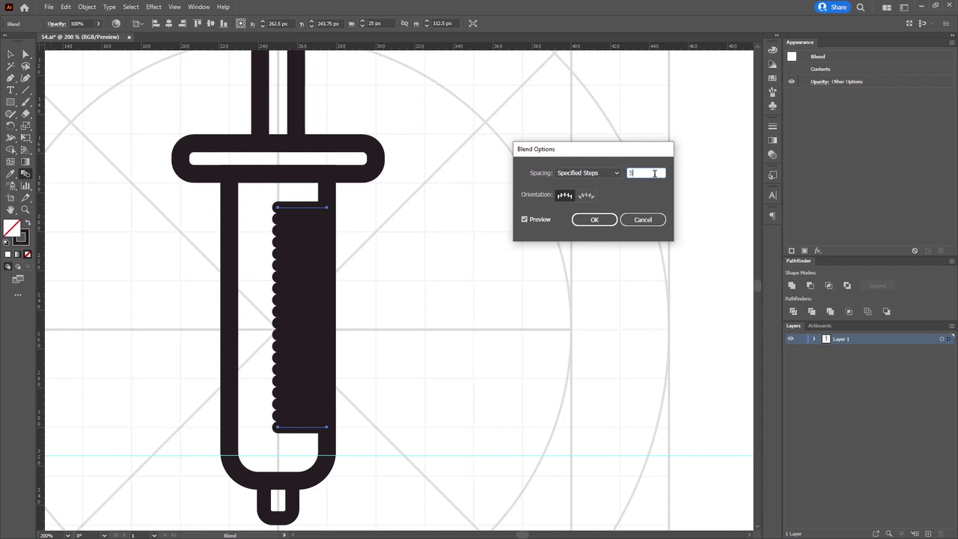
pyautogui.write('5')
pyautogui.press('Up')
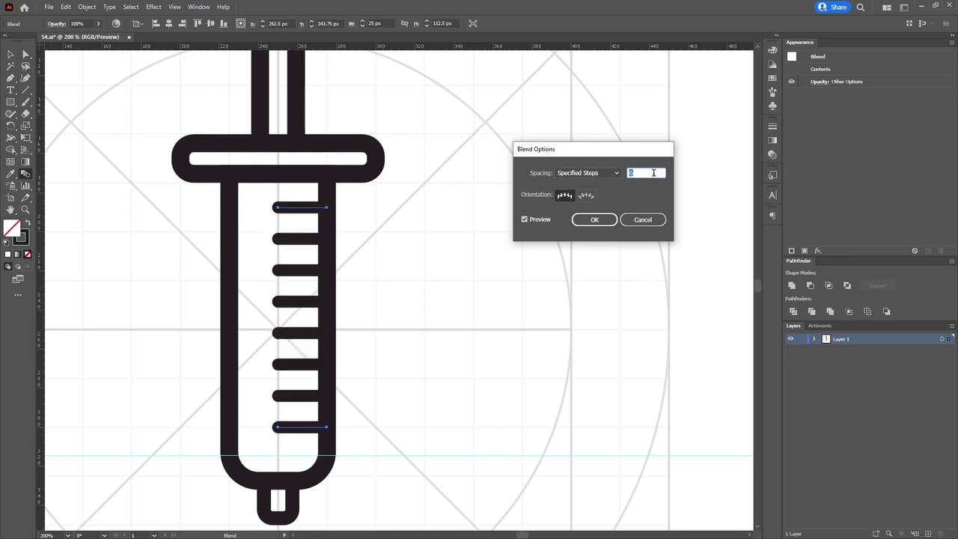
pyautogui.click(595, 219)
# Step: Expand the blend into separate graduation lines and clear the selection
pyautogui.click(87, 7)
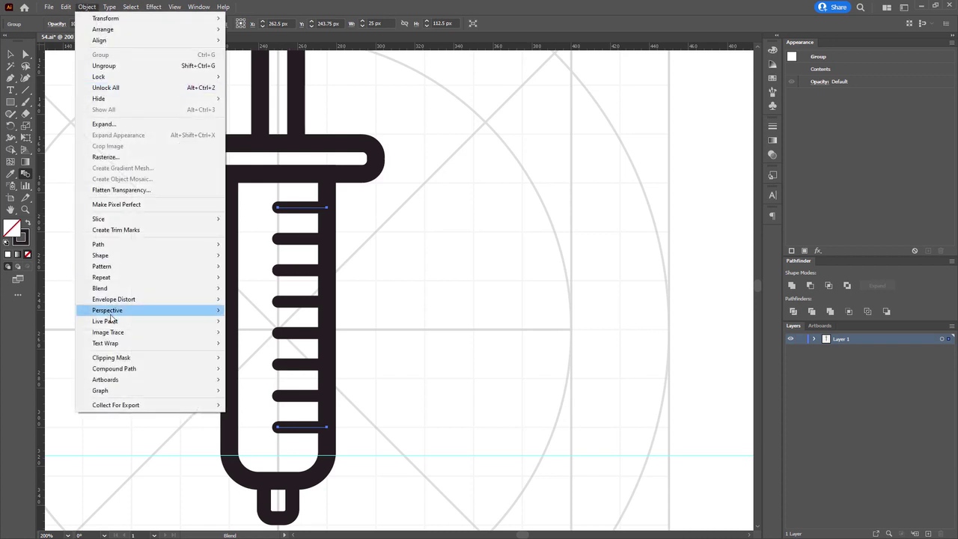
pyautogui.moveTo(158, 288)
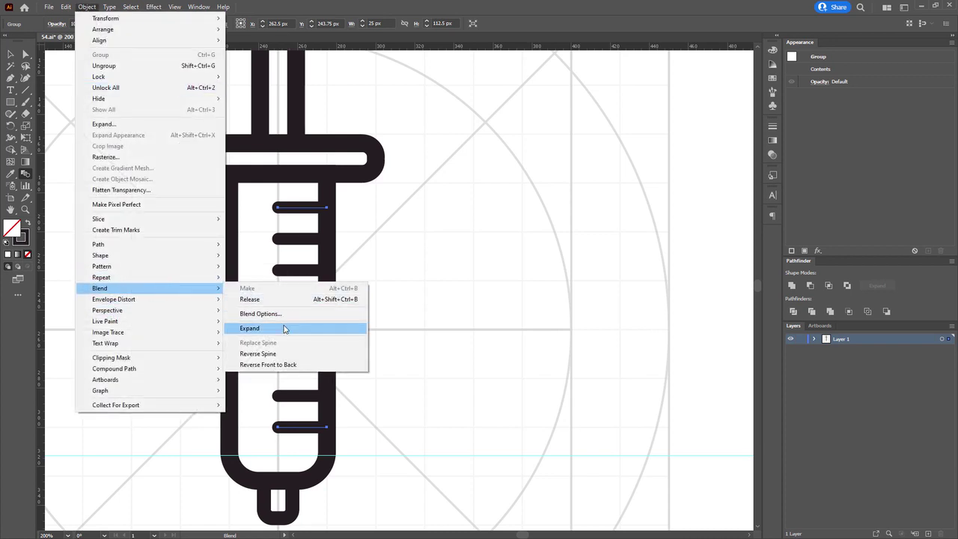
pyautogui.click(258, 328)
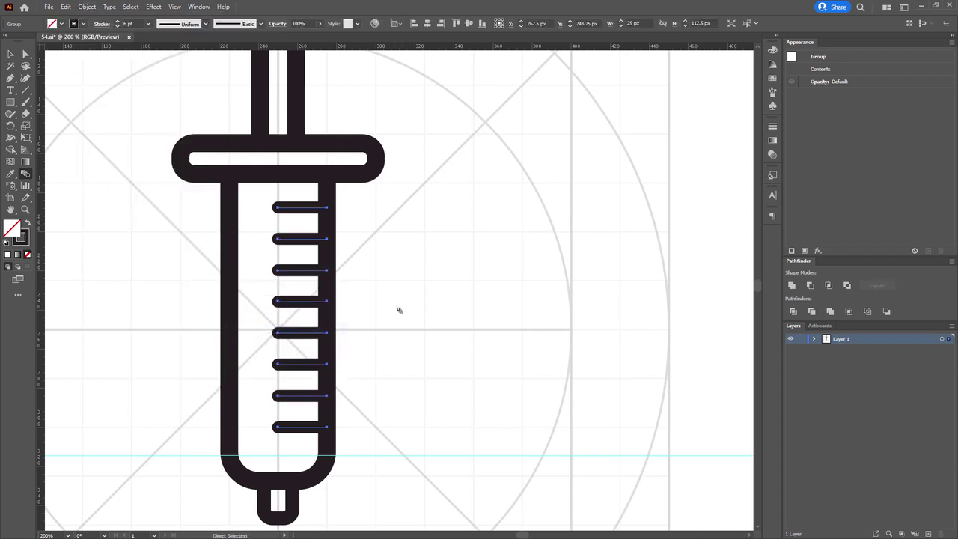
pyautogui.moveTo(396, 313); pyautogui.dragTo(381, 267)
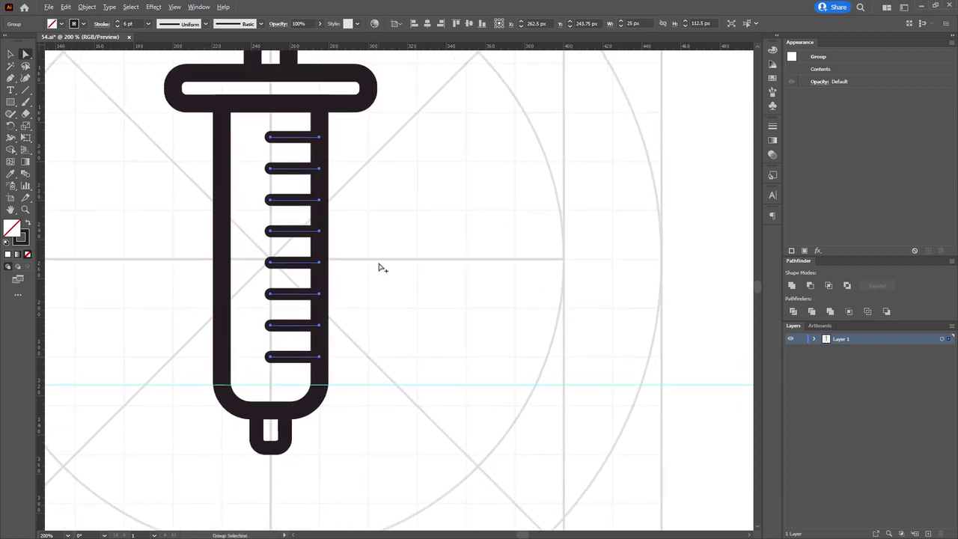
pyautogui.scroll(-2, 354, 266)
pyautogui.click(355, 261)
# Step: Draw a vertical needle line about 53 px long from the small tip's bottom edge to the Y 400 px grid line, with a 5 pt stroke
pyautogui.scroll(4, 303, 383)
pyautogui.moveTo(296, 357); pyautogui.dragTo(296, 352)
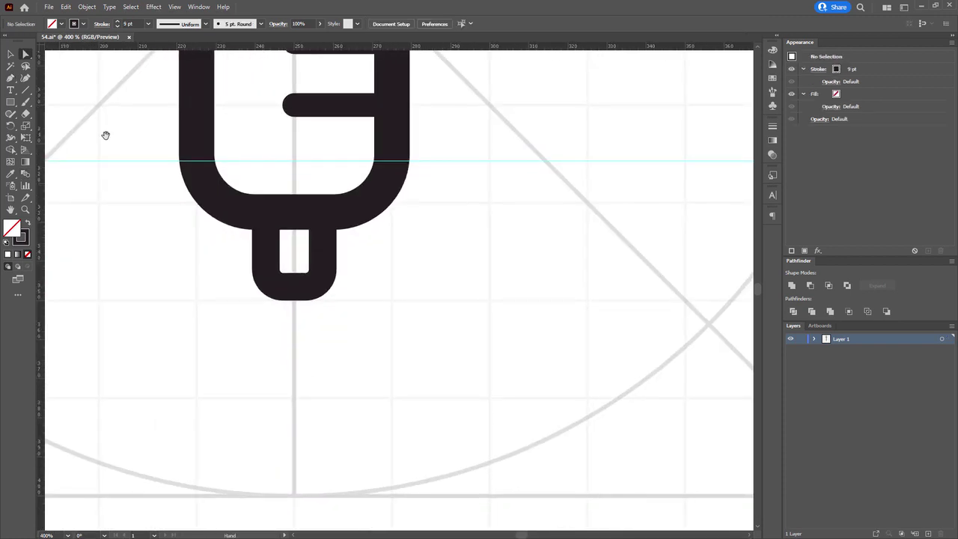
pyautogui.moveTo(106, 135); pyautogui.dragTo(110, 81)
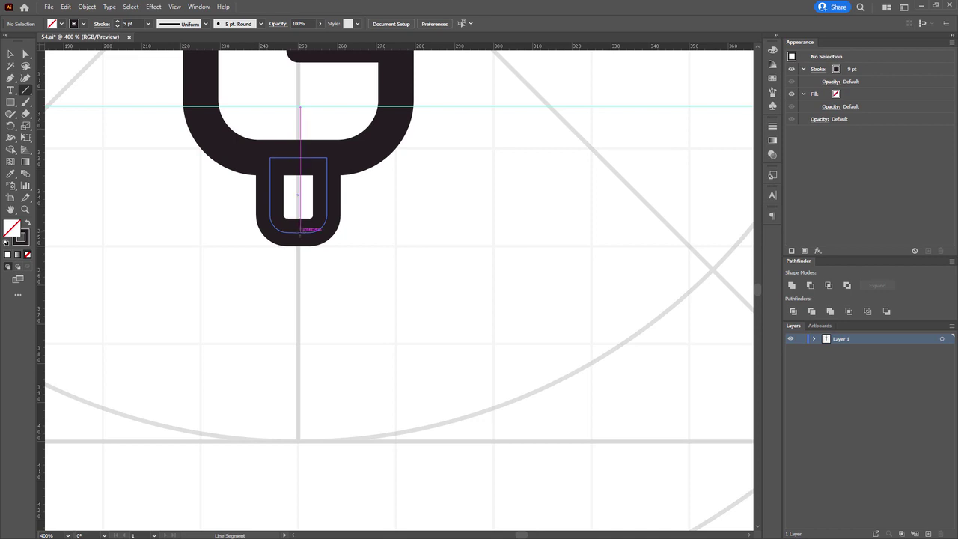
pyautogui.moveTo(300, 233); pyautogui.dragTo(300, 441)
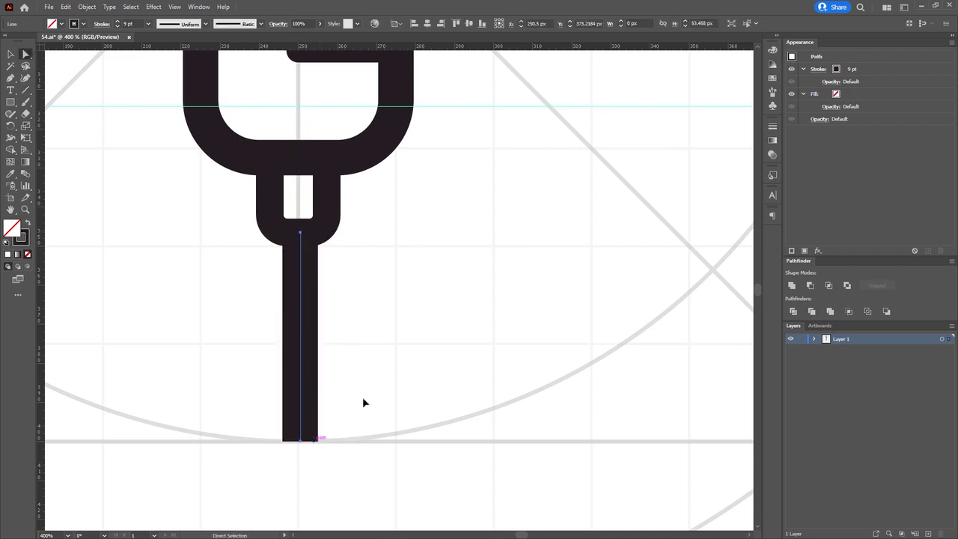
pyautogui.press('a')
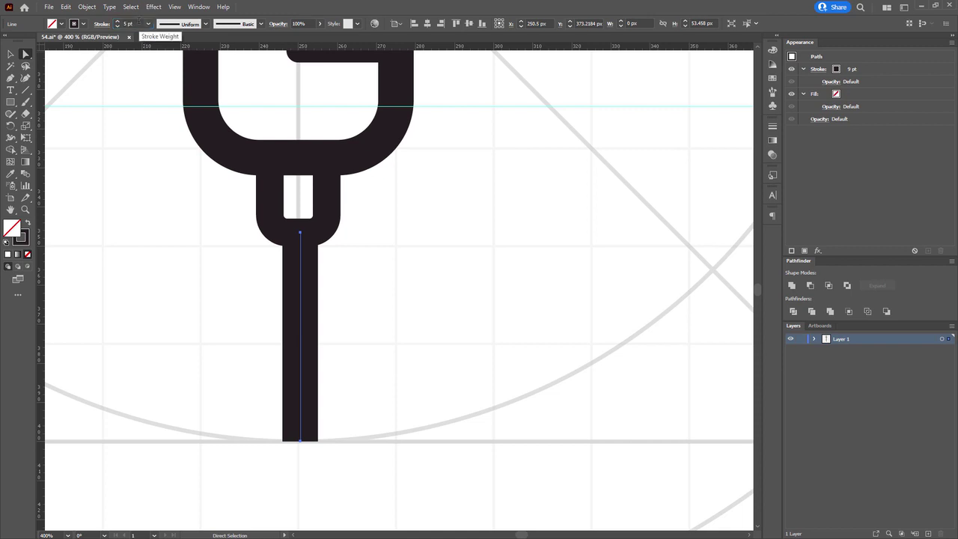
pyautogui.press('Return')
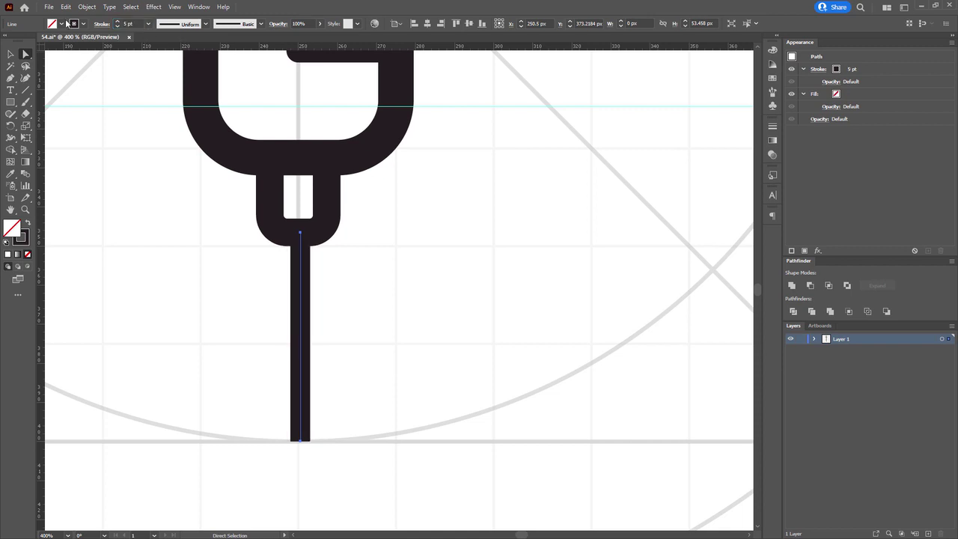
# Step: Give the needle line round caps and raise its lower end by about 2 px
pyautogui.click(100, 23)
pyautogui.click(50, 49)
pyautogui.moveTo(214, 410); pyautogui.dragTo(342, 486)
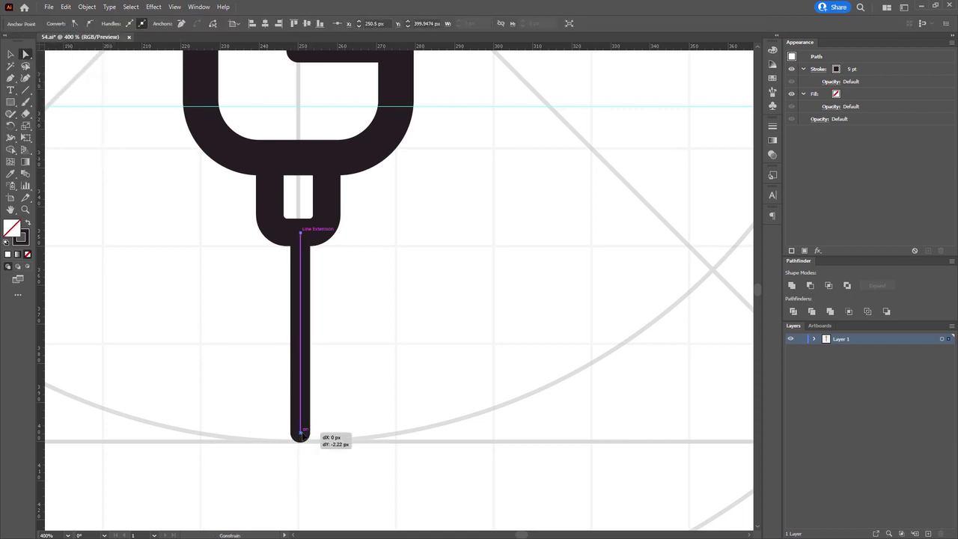
pyautogui.click(389, 370)
# Step: Set the plunger rod's stroke to 5 pt
pyautogui.scroll(-6, 389, 364)
pyautogui.moveTo(374, 357); pyautogui.dragTo(373, 358)
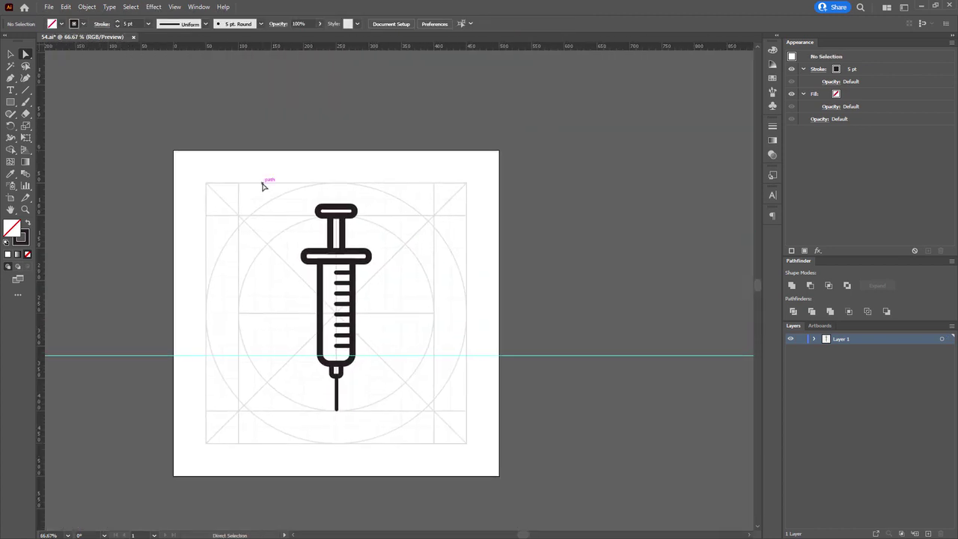
pyautogui.moveTo(365, 235); pyautogui.dragTo(365, 233)
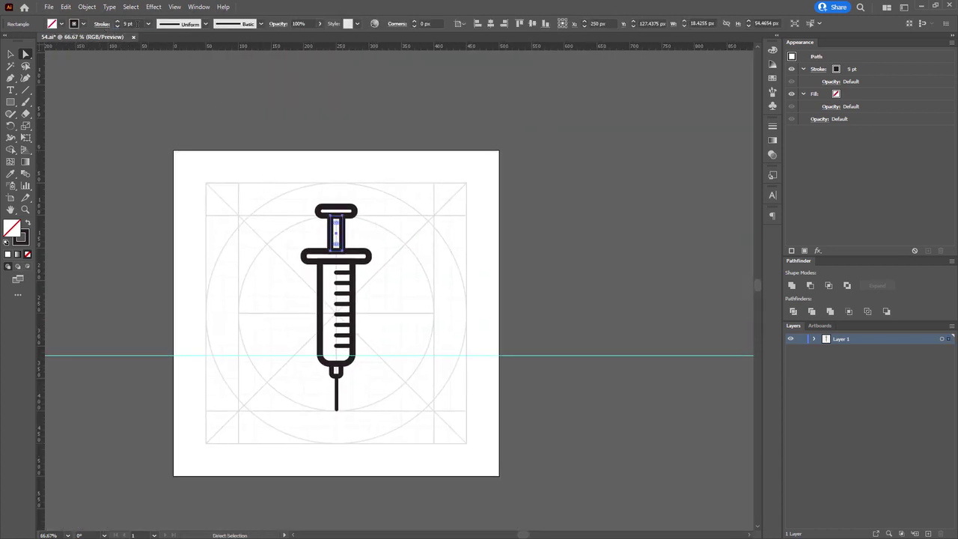
pyautogui.press('Return')
# Step: Set the stroke of the whole group of graduation marks to 5 pt
pyautogui.click(344, 283)
pyautogui.moveTo(398, 291); pyautogui.dragTo(348, 258)
pyautogui.scroll(-1, 346, 259)
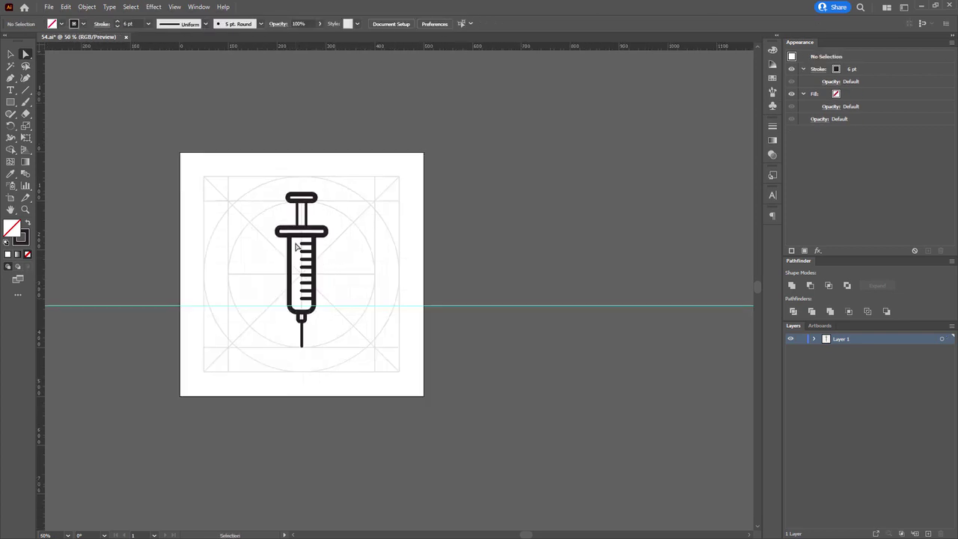
pyautogui.scroll(4, 297, 247)
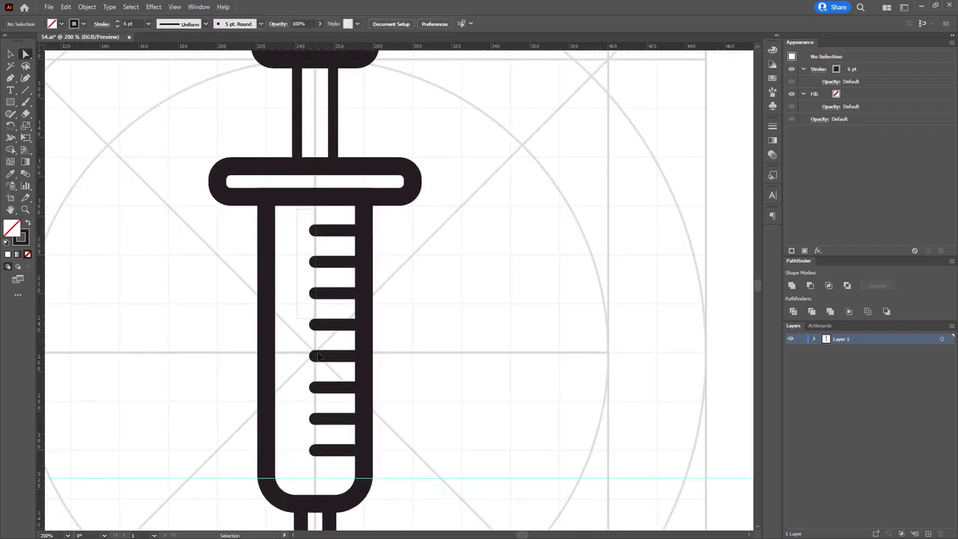
pyautogui.moveTo(323, 479); pyautogui.dragTo(323, 479)
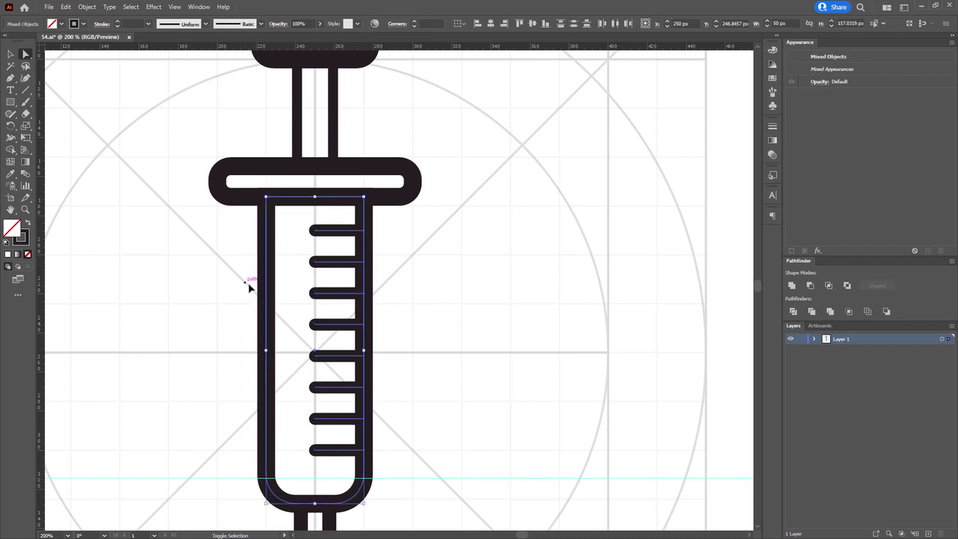
pyautogui.moveTo(248, 284); pyautogui.dragTo(287, 305)
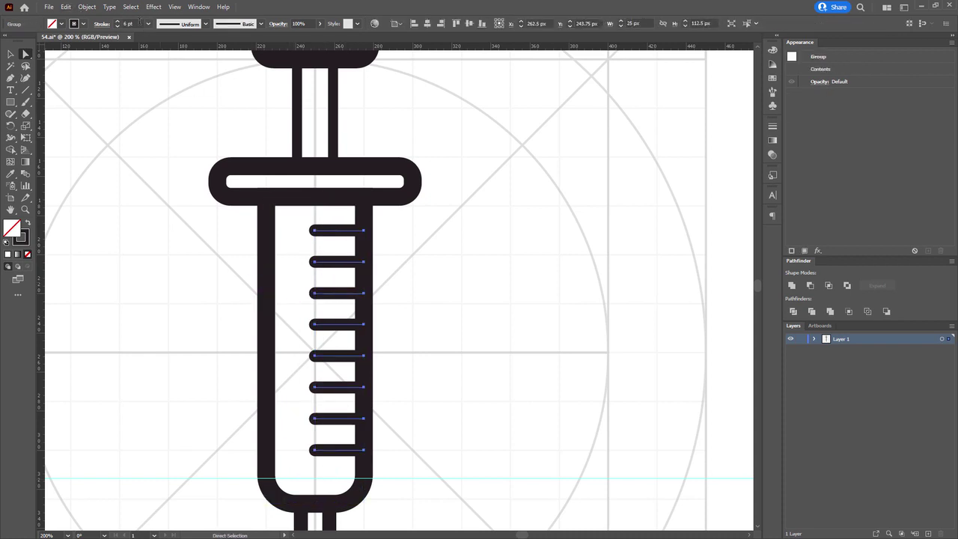
pyautogui.press('Return')
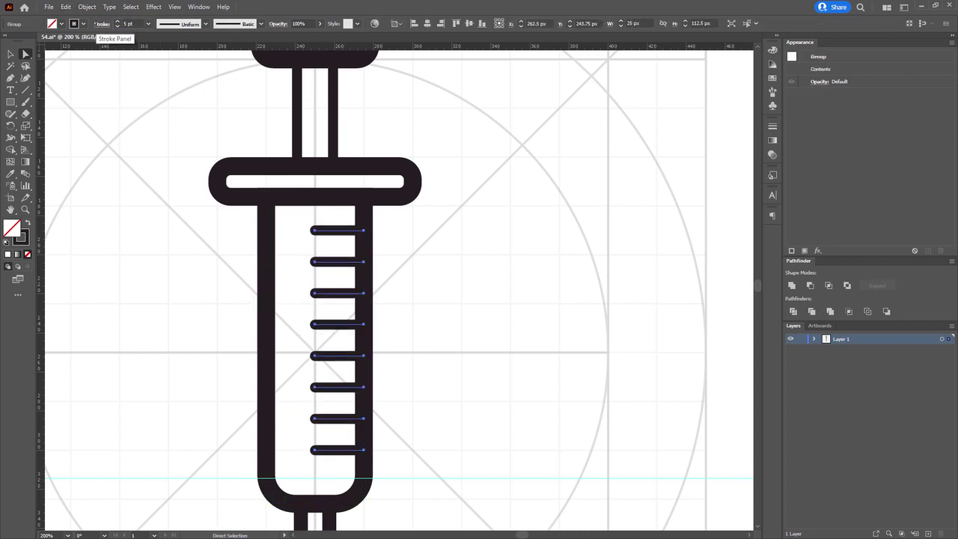
# Step: Set the plunger rod's stroke to 7 pt and clear the selection
pyautogui.hotkey('ctrl', '0')
pyautogui.hscroll(3, 210, 207)
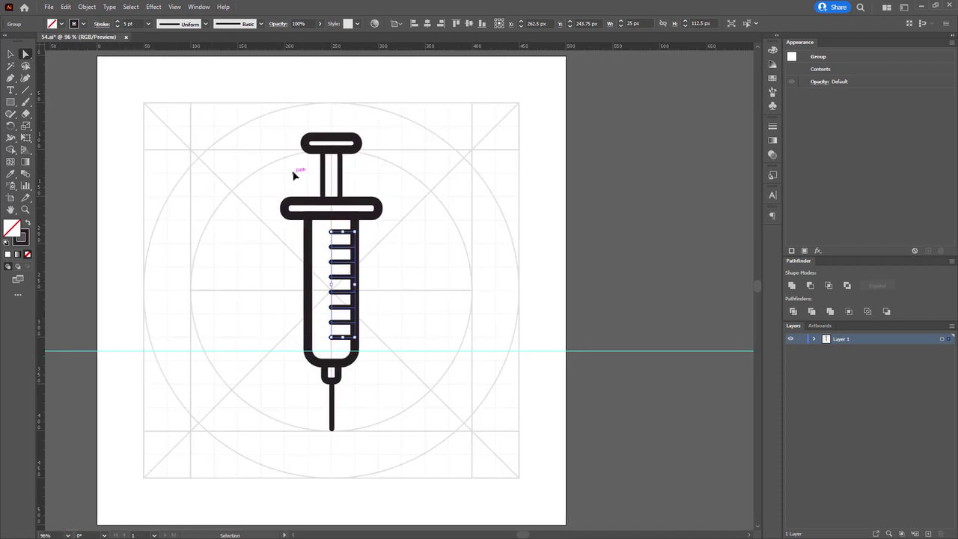
pyautogui.click(331, 171)
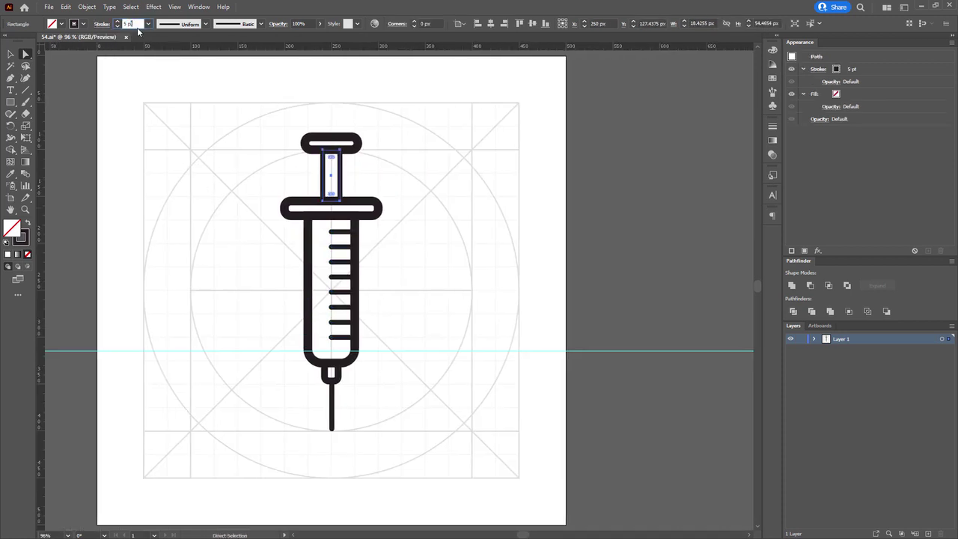
pyautogui.write('7')
pyautogui.press('Return')
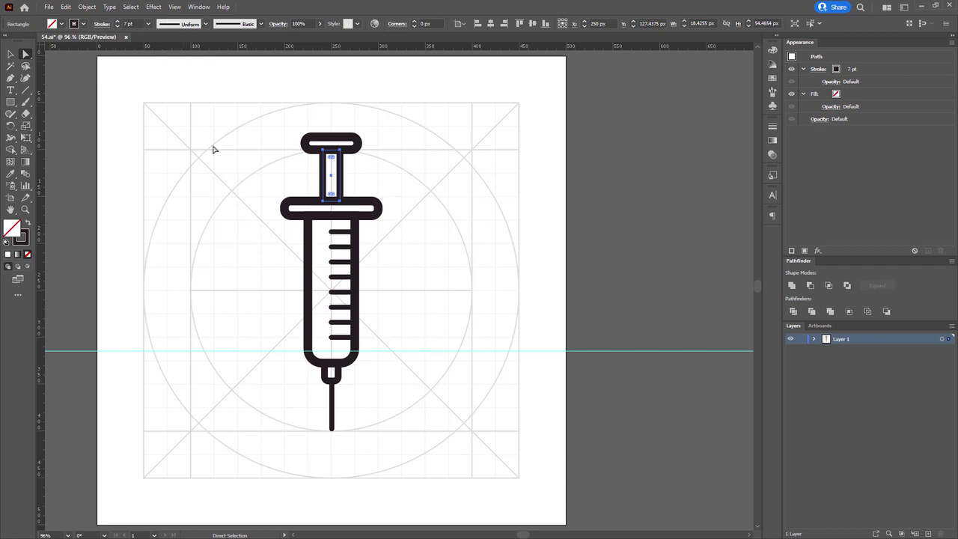
pyautogui.click(243, 160)
# Step: Select all parts of the syringe and rotate them together 45° clockwise about their centre
pyautogui.moveTo(227, 110); pyautogui.dragTo(413, 451)
pyautogui.moveTo(404, 419); pyautogui.dragTo(401, 406)
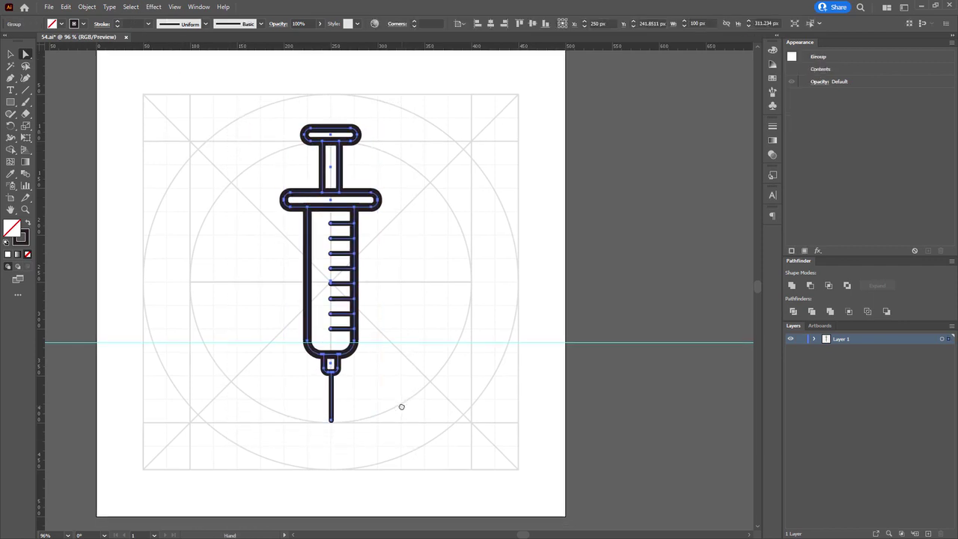
pyautogui.moveTo(380, 122); pyautogui.dragTo(452, 196)
pyautogui.scroll(5, 250, 357)
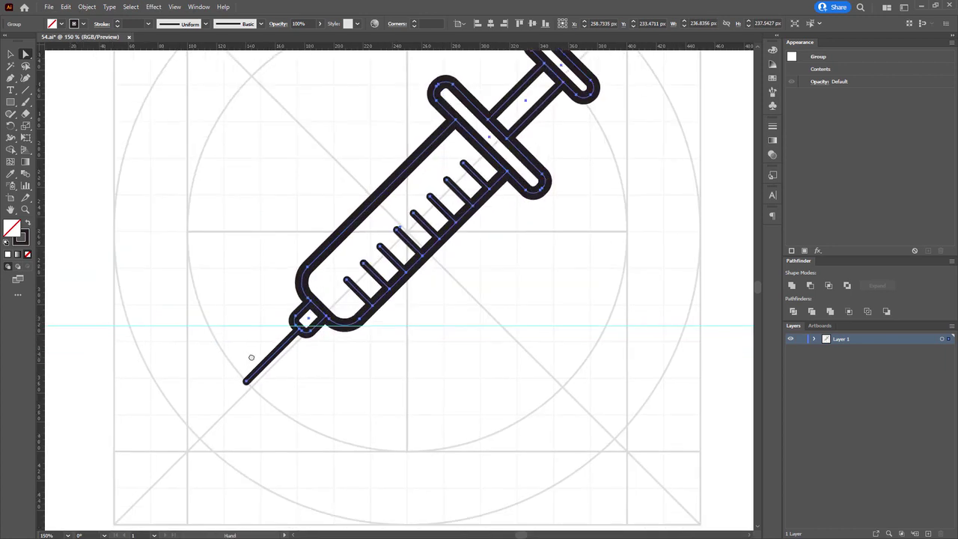
pyautogui.moveTo(249, 387); pyautogui.dragTo(272, 316)
# Step: Move the whole rotated syringe about 15 px to the left on the construction grid
pyautogui.scroll(-3, 278, 319)
pyautogui.moveTo(474, 174); pyautogui.dragTo(279, 367)
pyautogui.click(410, 130)
pyautogui.moveTo(365, 163); pyautogui.dragTo(413, 129)
pyautogui.scroll(-1, 409, 128)
pyautogui.scroll(3, 188, 412)
# Step: Lengthen the needle along its diagonal by moving its tip anchor about 22 px left and 22 px down
pyautogui.moveTo(182, 275); pyautogui.dragTo(307, 348)
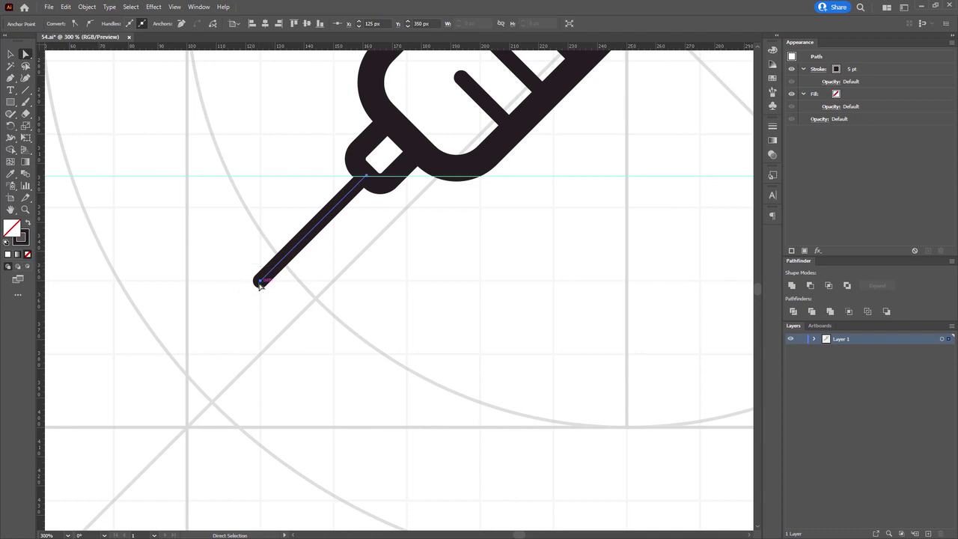
pyautogui.moveTo(259, 282); pyautogui.dragTo(195, 345)
pyautogui.click(289, 333)
pyautogui.moveTo(289, 334); pyautogui.dragTo(259, 362)
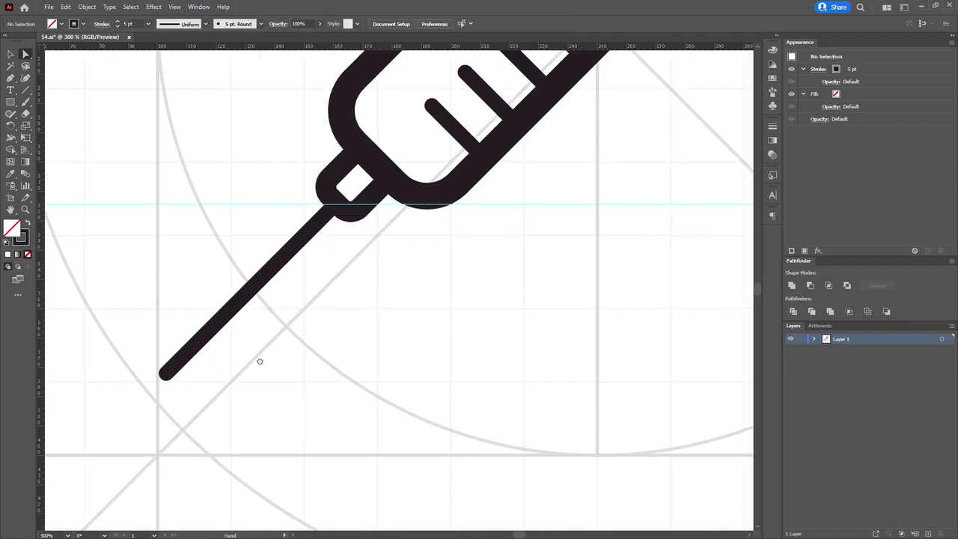
# Step: Lengthen the plunger by moving its head and the rod's upper anchors about 7 px right and 7 px up along the diagonal
pyautogui.scroll(-2, 260, 361)
pyautogui.moveTo(362, 290); pyautogui.dragTo(183, 430)
pyautogui.press('q')
pyautogui.moveTo(345, 98)
pyautogui.mouseDown()
pyautogui.moveTo(359, 202)
pyautogui.moveTo(343, 105)
pyautogui.mouseUp()
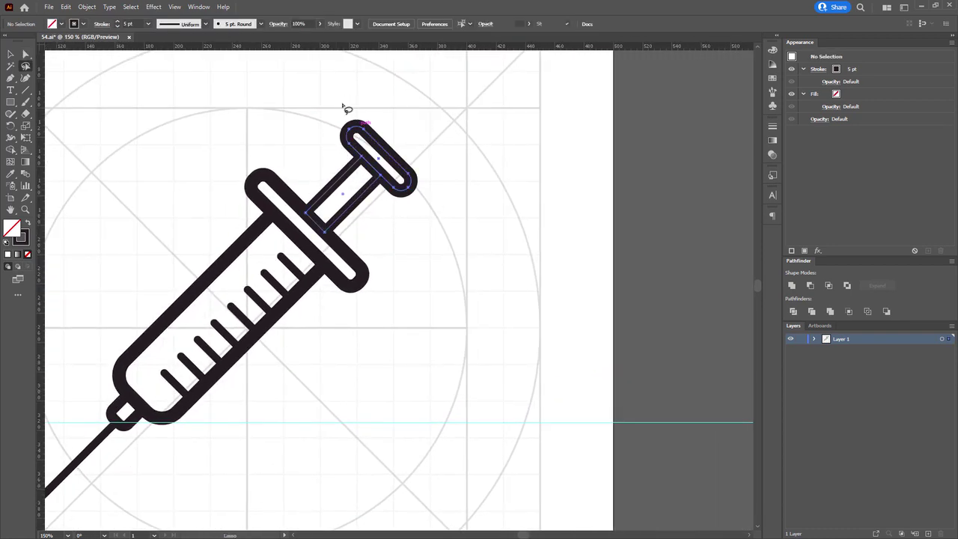
pyautogui.scroll(3, 409, 91)
pyautogui.press('a')
pyautogui.moveTo(345, 240); pyautogui.dragTo(373, 212)
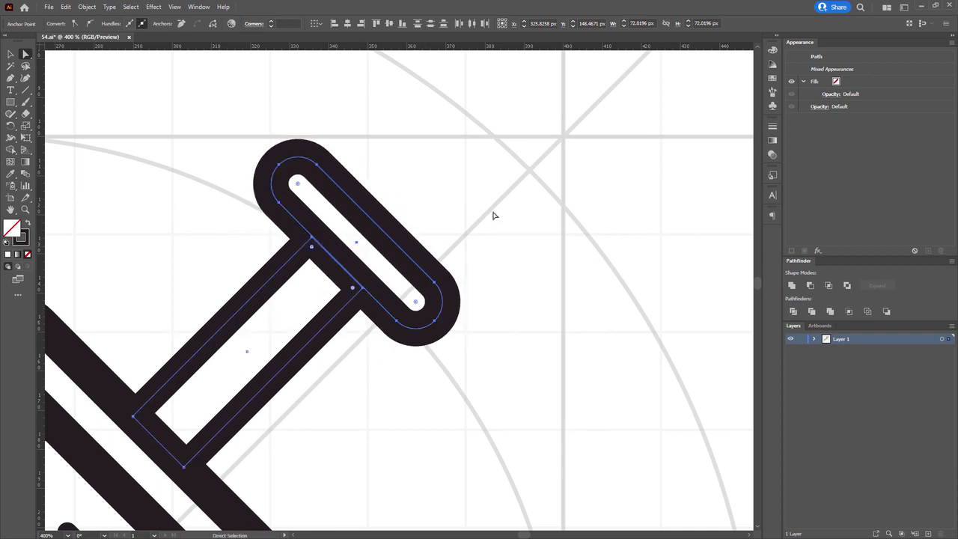
pyautogui.click(494, 212)
pyautogui.scroll(-3, 493, 212)
pyautogui.moveTo(488, 267); pyautogui.dragTo(513, 99)
pyautogui.hotkey('ctrl', '0')
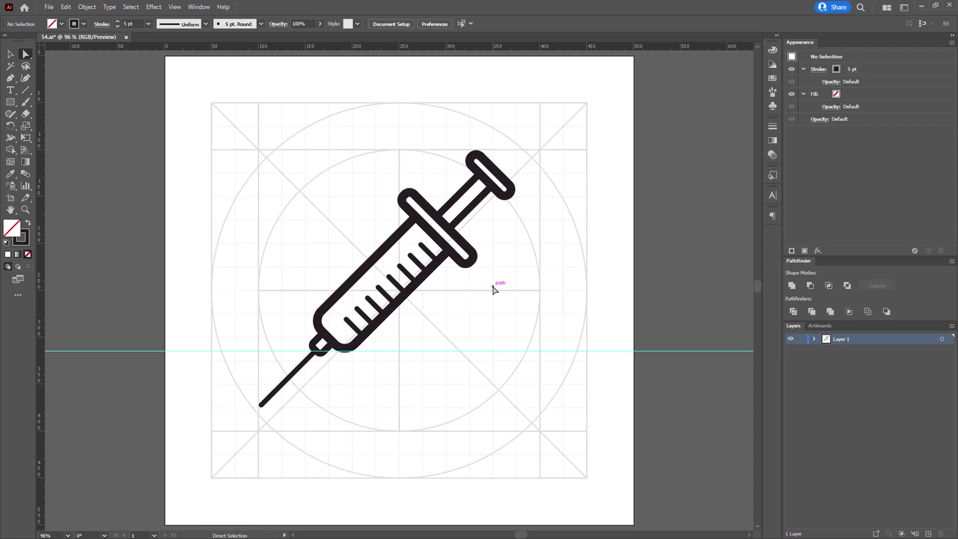
# Step: Draw a 50 px square outward from its centre on the grid diagonal below the syringe
pyautogui.scroll(2, 419, 270)
pyautogui.click(11, 103)
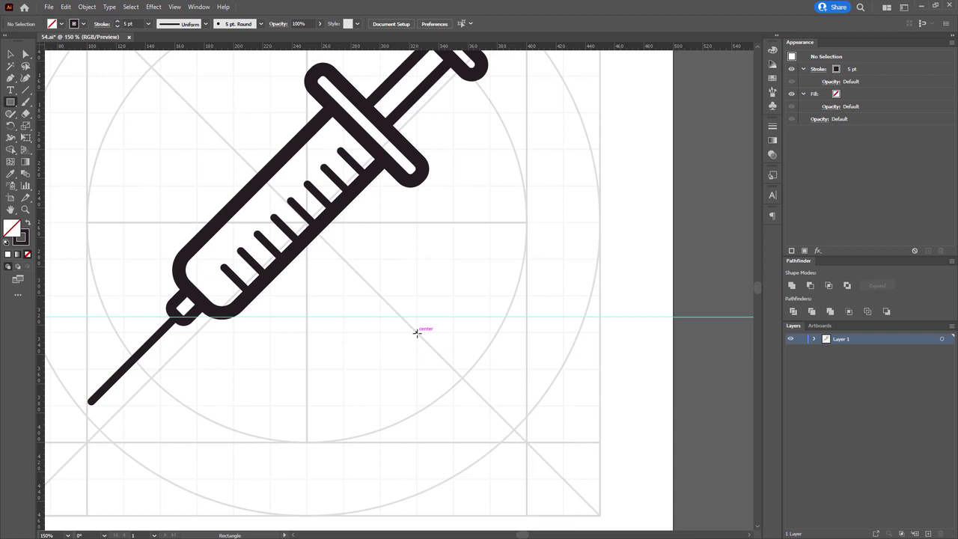
pyautogui.moveTo(417, 333)
pyautogui.mouseDown()
pyautogui.moveTo(387, 299)
pyautogui.moveTo(388, 327)
pyautogui.mouseUp()
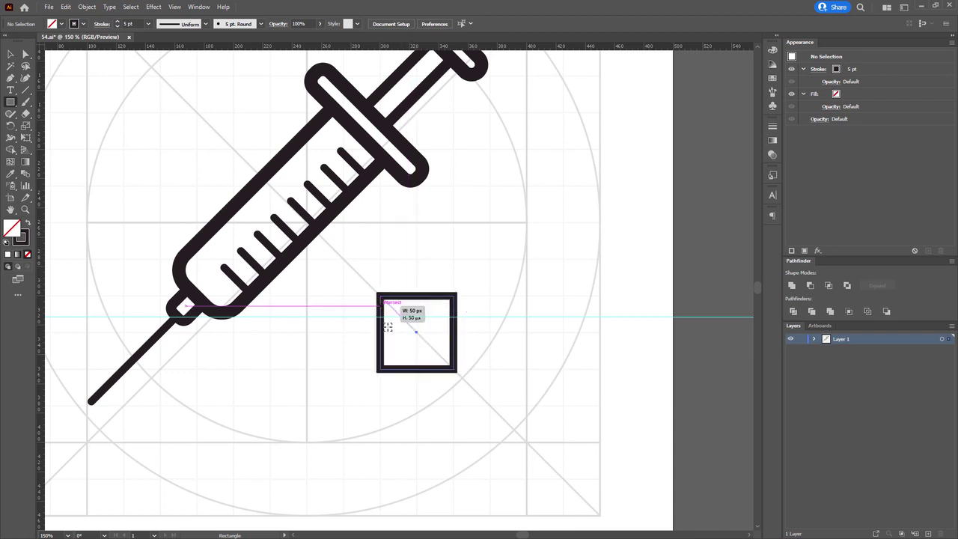
# Step: Duplicate the square directly beneath itself as a 25 px high rectangle sharing its lower edge
pyautogui.scroll(3, 446, 397)
pyautogui.moveTo(375, 364); pyautogui.dragTo(381, 344)
pyautogui.press('v')
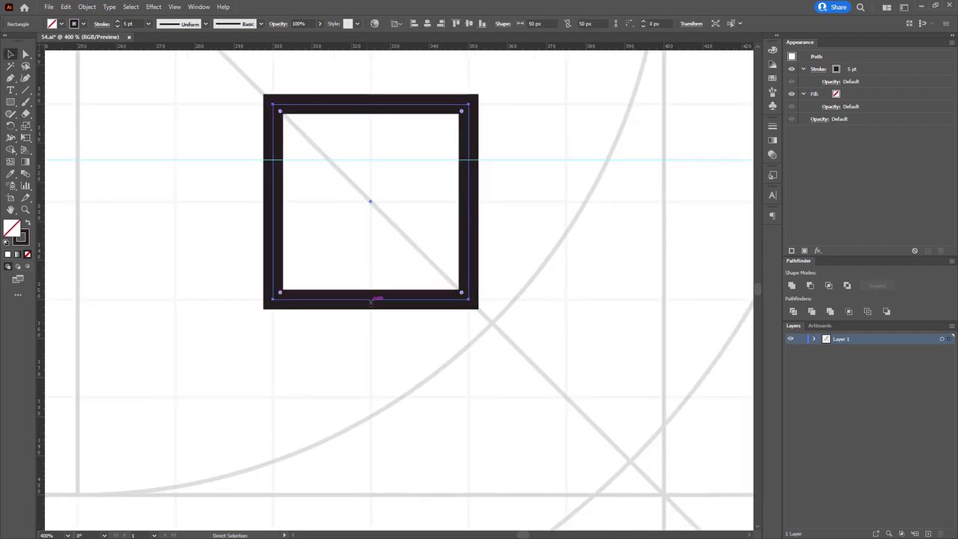
pyautogui.click(372, 301)
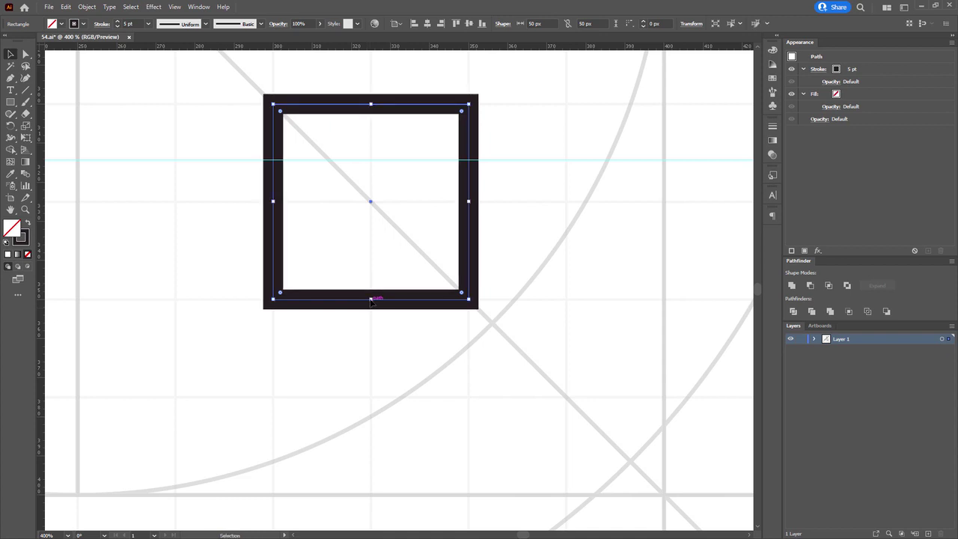
pyautogui.moveTo(372, 105); pyautogui.dragTo(397, 396)
# Step: Widen both stacked rectangles to about 75 px by moving their left anchors 25 px to the left
pyautogui.press('a')
pyautogui.moveTo(236, 81); pyautogui.dragTo(348, 406)
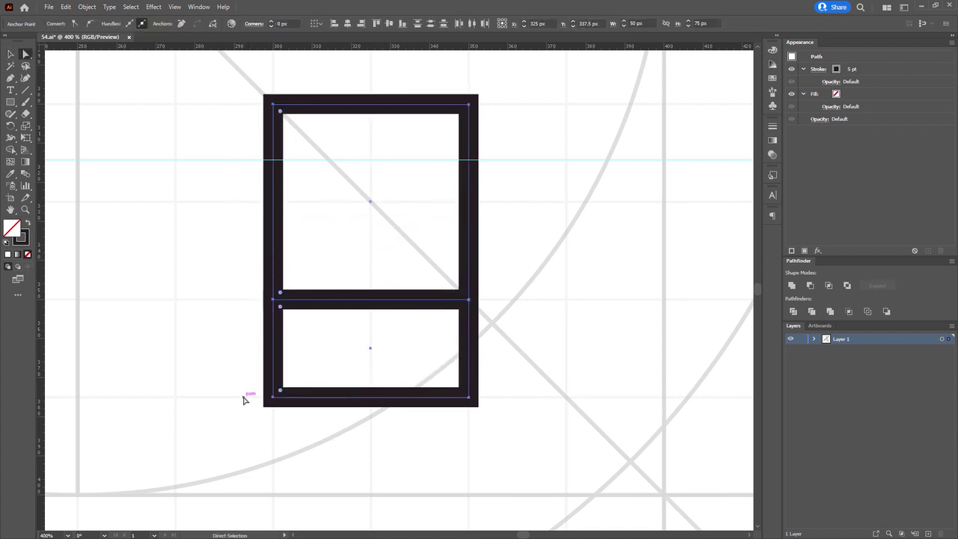
pyautogui.moveTo(274, 397); pyautogui.dragTo(176, 397)
pyautogui.moveTo(394, 74); pyautogui.dragTo(494, 453)
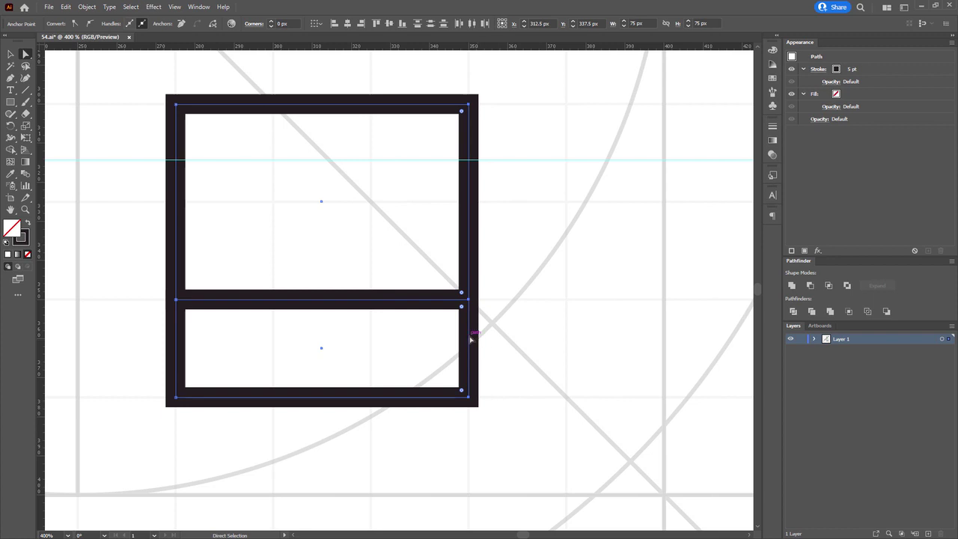
pyautogui.moveTo(470, 340)
pyautogui.mouseDown()
pyautogui.moveTo(457, 337)
pyautogui.moveTo(468, 336)
pyautogui.mouseUp()
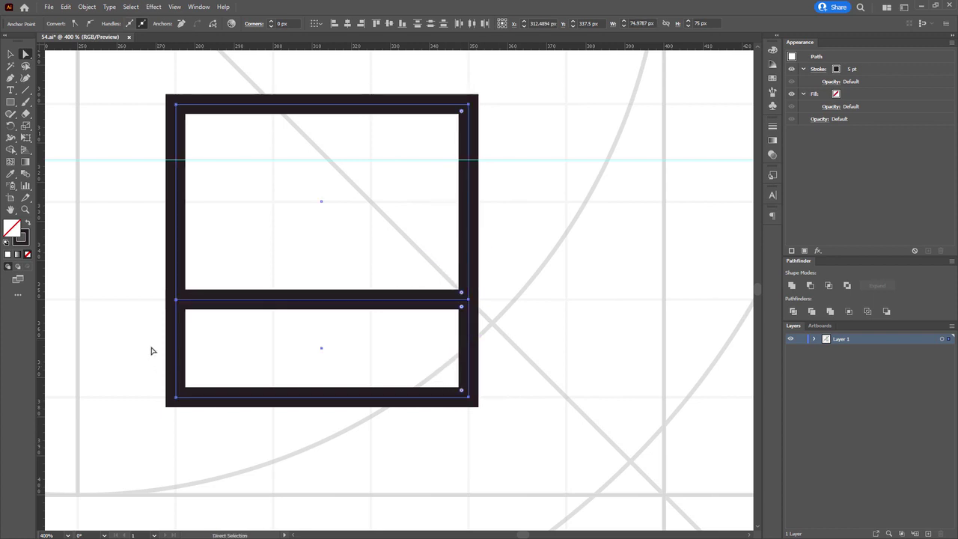
pyautogui.moveTo(139, 262); pyautogui.dragTo(256, 364)
pyautogui.click(145, 349)
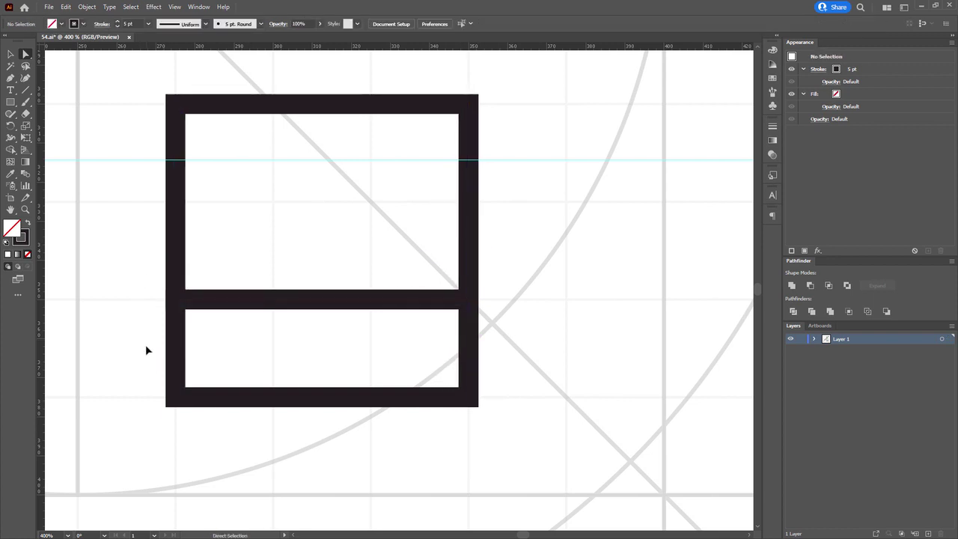
pyautogui.moveTo(147, 346); pyautogui.dragTo(169, 371)
# Step: Place a copy of the 25 px high rectangle directly above the middle rectangle
pyautogui.moveTo(364, 390); pyautogui.dragTo(364, 413)
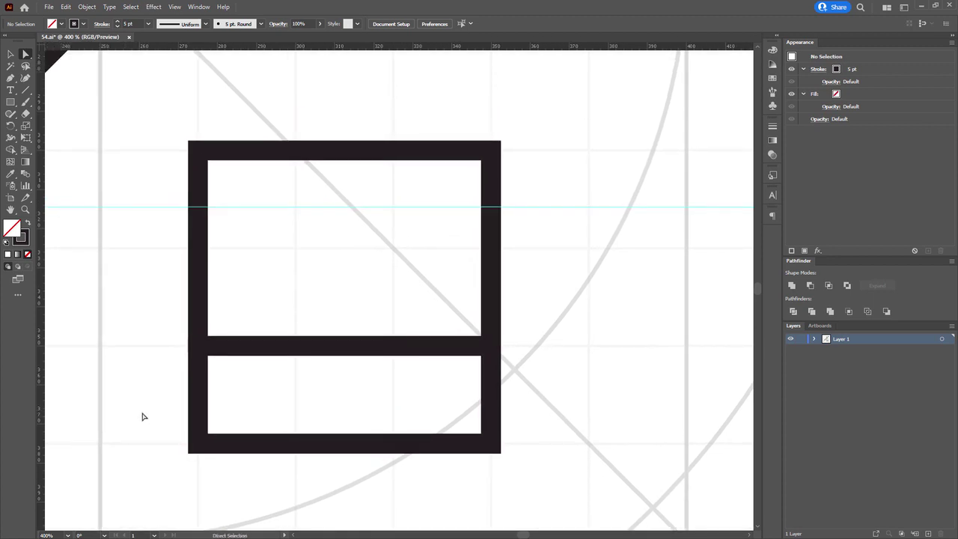
pyautogui.moveTo(138, 411); pyautogui.dragTo(488, 155)
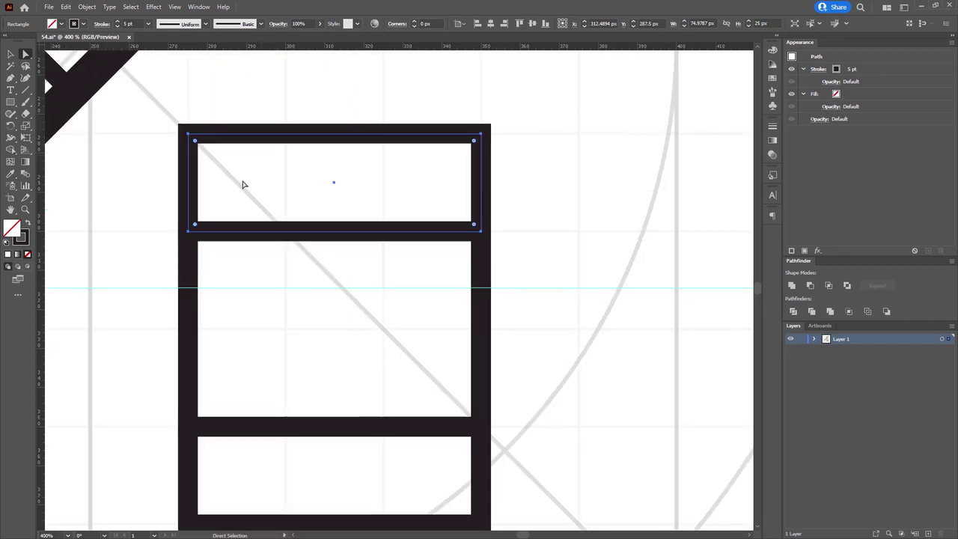
pyautogui.scroll(-1, 209, 217)
pyautogui.press('v')
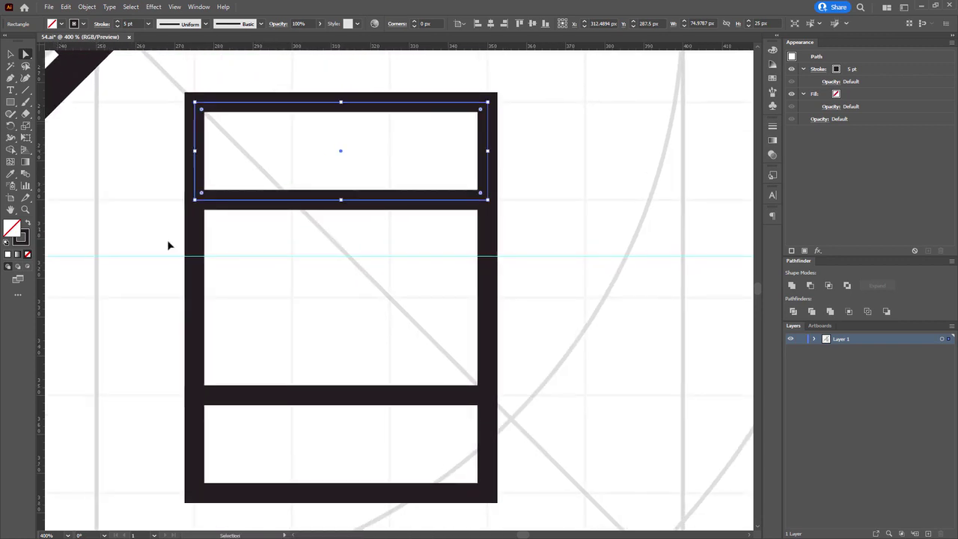
# Step: Stretch the upper rectangle down over the whole stack to about 99.5 px high and delete the lower rectangle
pyautogui.moveTo(341, 200); pyautogui.dragTo(349, 492)
pyautogui.press('Delete')
pyautogui.moveTo(134, 424); pyautogui.dragTo(356, 487)
pyautogui.hotkey('ctrl', 'shift', 'z')
pyautogui.hotkey('ctrl', 'shift', 'z')
# Step: Set the stroke weight of the tall outer rectangle to 9 pt
pyautogui.doubleClick(129, 24)
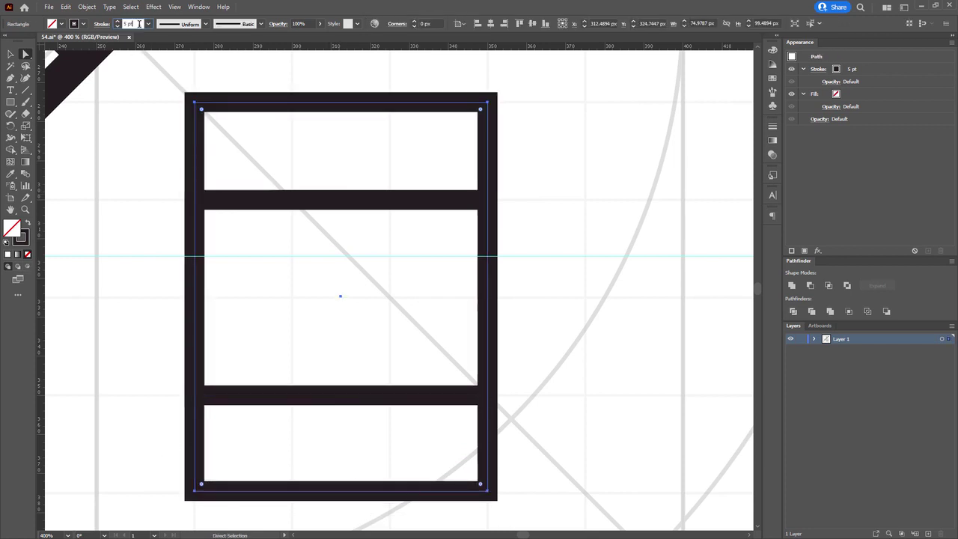
pyautogui.write('9')
pyautogui.press('Return')
pyautogui.click(342, 164)
# Step: Round all four corners of the outer rectangle to a 12 px radius
pyautogui.moveTo(342, 164); pyautogui.dragTo(338, 187)
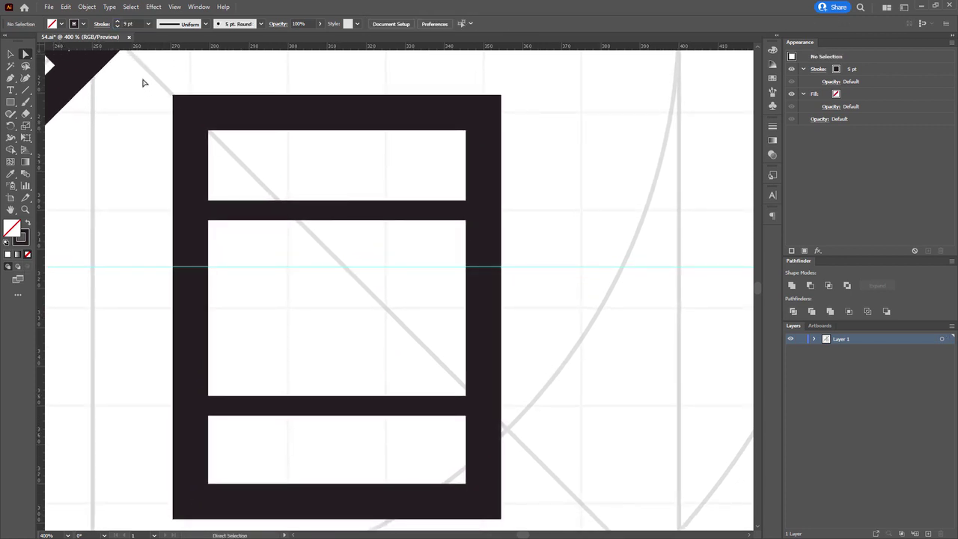
pyautogui.moveTo(142, 79); pyautogui.dragTo(514, 152)
pyautogui.moveTo(567, 284); pyautogui.dragTo(563, 239)
pyautogui.moveTo(148, 437); pyautogui.dragTo(531, 494)
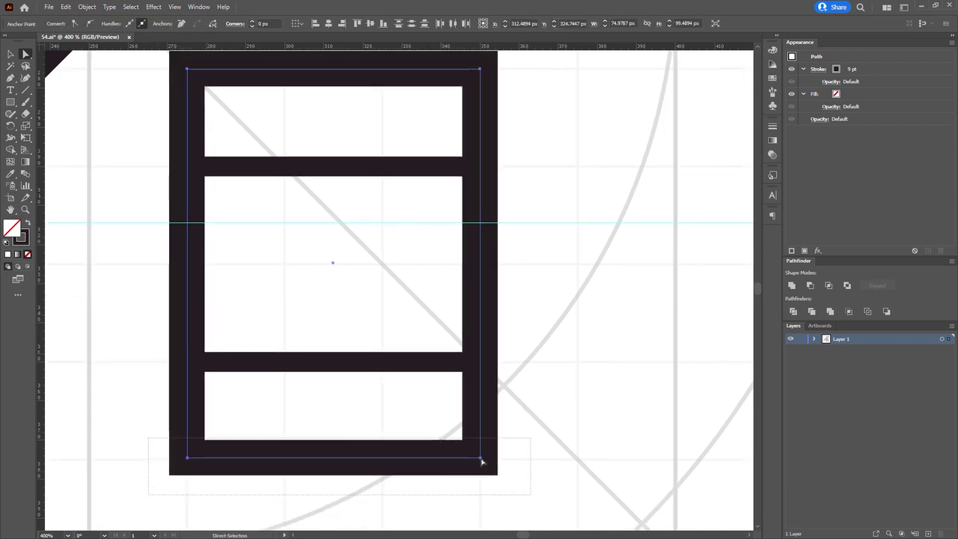
pyautogui.moveTo(468, 448); pyautogui.dragTo(426, 404)
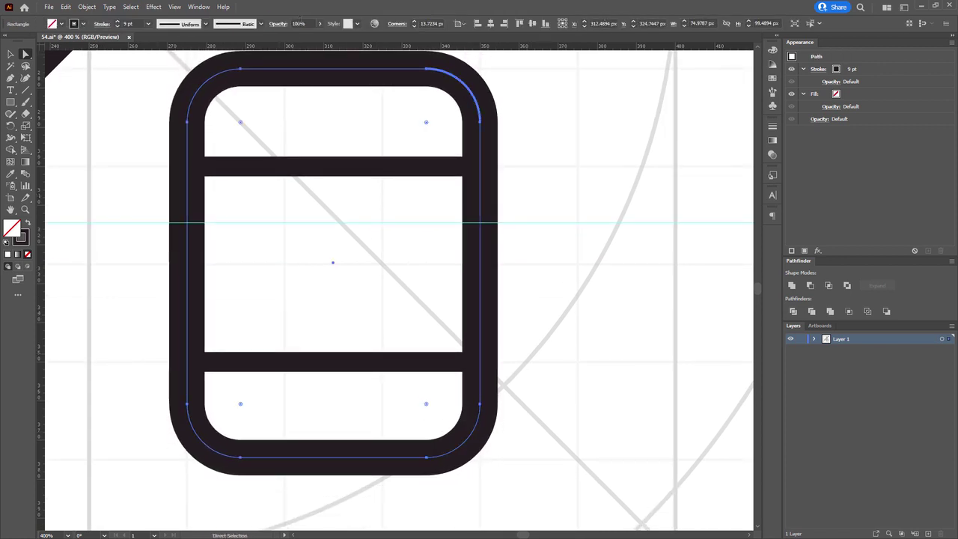
pyautogui.doubleClick(431, 23)
pyautogui.write('10')
pyautogui.press('Return')
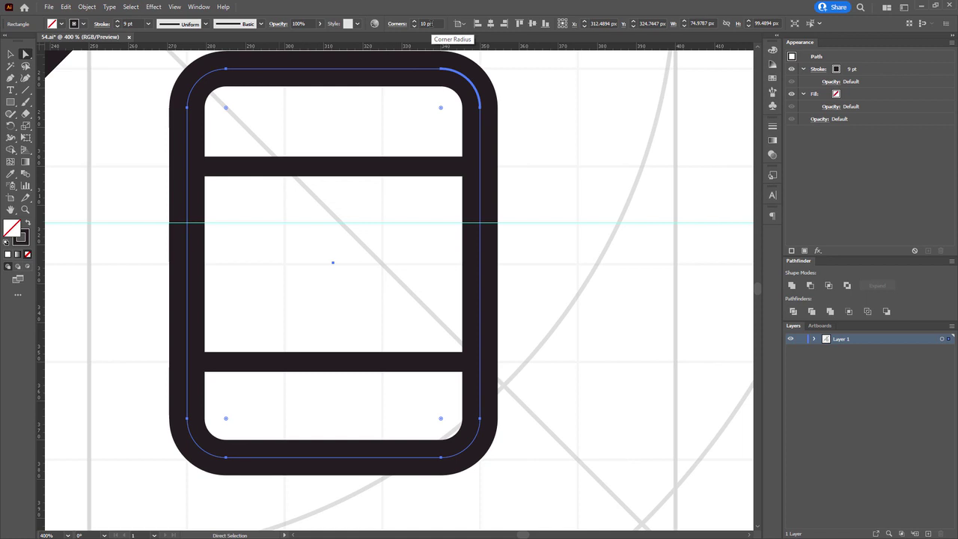
pyautogui.doubleClick(426, 23)
pyautogui.write('12')
pyautogui.press('Return')
pyautogui.click(546, 439)
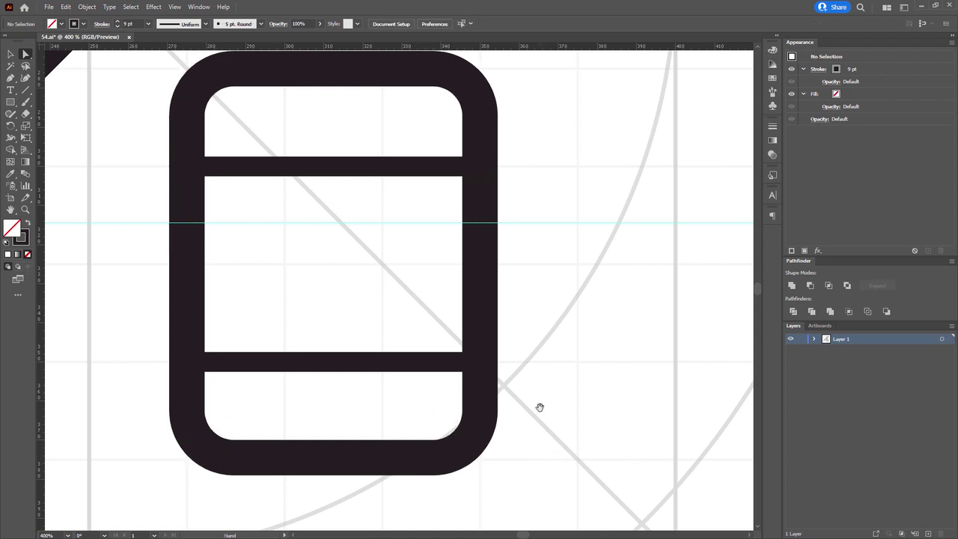
# Step: Increase the radius of the outer rectangle's two upper corners to 18 px
pyautogui.moveTo(539, 407); pyautogui.dragTo(545, 440)
pyautogui.scroll(-1, 545, 440)
pyautogui.moveTo(415, 312); pyautogui.dragTo(406, 325)
pyautogui.moveTo(404, 218); pyautogui.dragTo(405, 220)
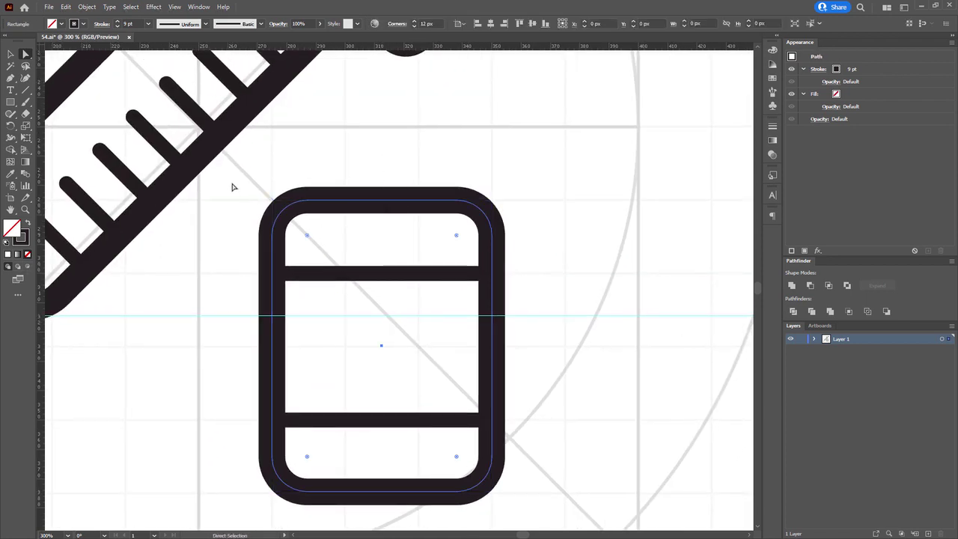
pyautogui.press('a')
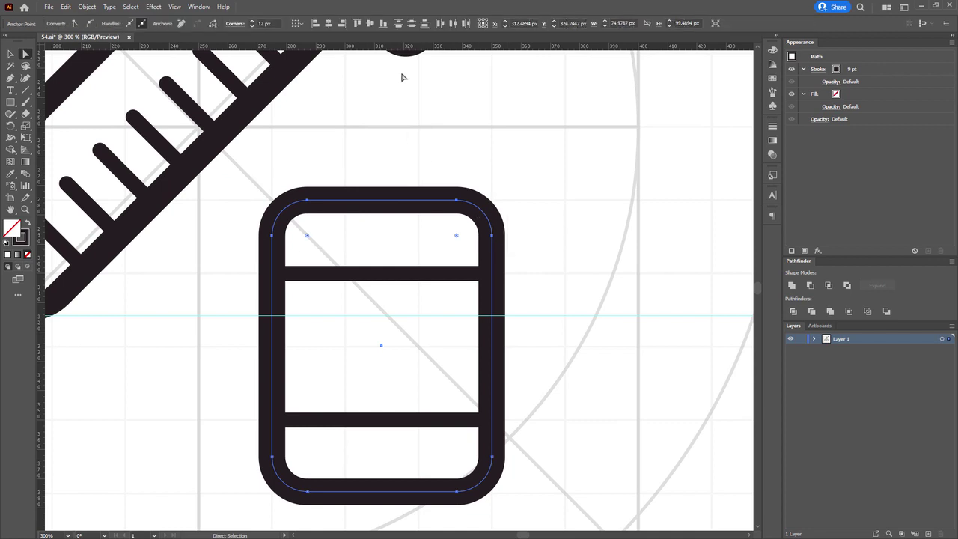
pyautogui.write('15')
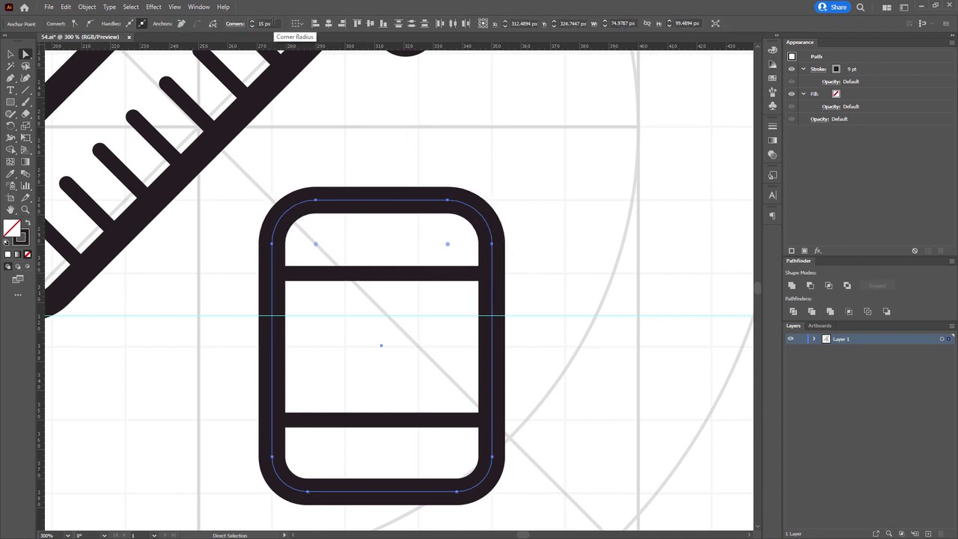
pyautogui.press('Return')
pyautogui.press('Return')
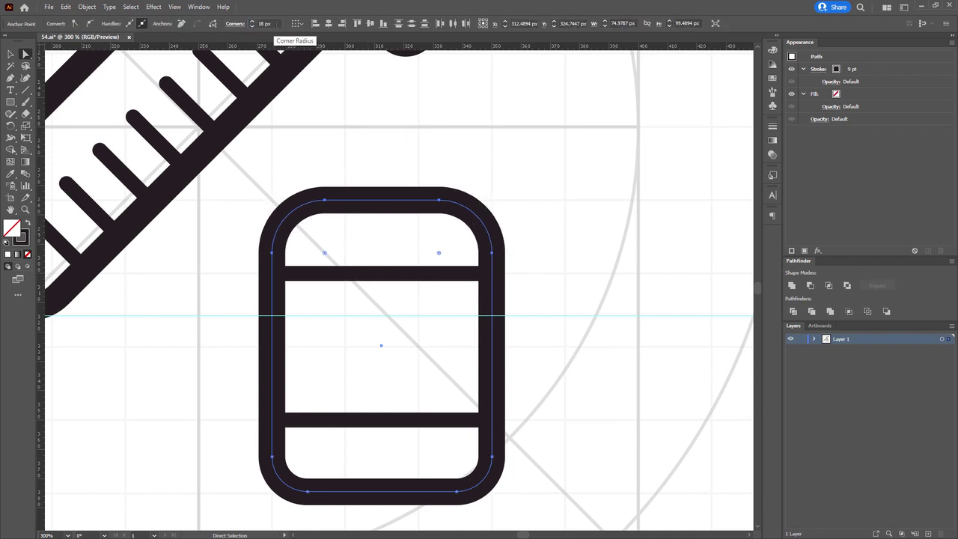
pyautogui.click(417, 244)
# Step: Duplicate the inner rectangle upward, narrow the copy to about 25 px around its centre, and overlap it with the bottle's top edge
pyautogui.keyDown('alt'); pyautogui.click(407, 420); pyautogui.keyUp('alt')
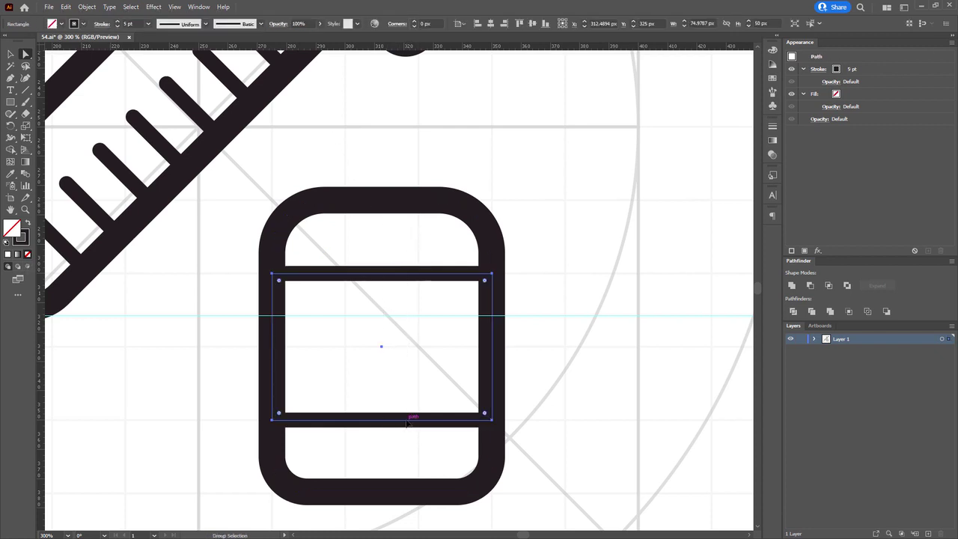
pyautogui.keyDown('alt'); pyautogui.keyDown('shift'); pyautogui.moveTo(408, 423); pyautogui.dragTo(386, 204); pyautogui.keyUp('shift'); pyautogui.keyUp('alt')
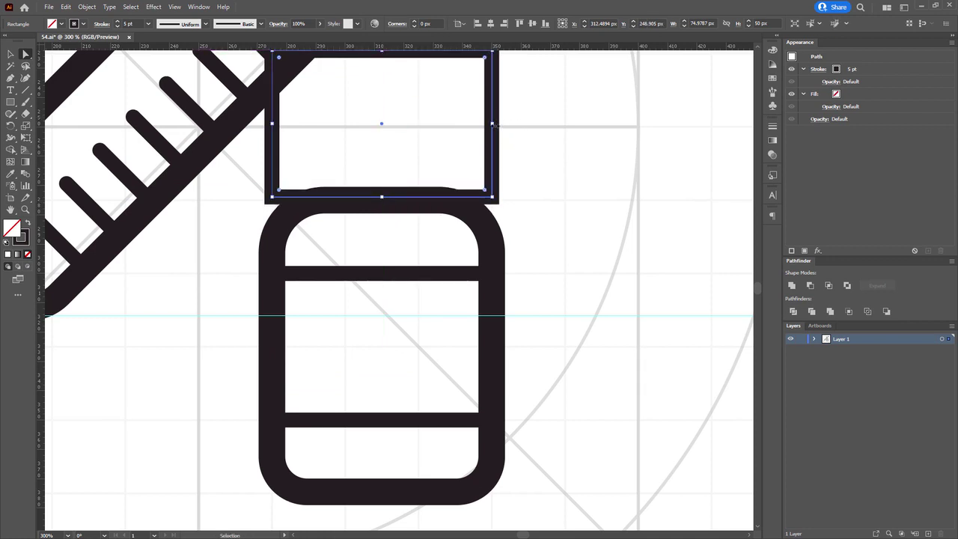
pyautogui.keyDown('alt'); pyautogui.moveTo(493, 125); pyautogui.dragTo(422, 127); pyautogui.keyUp('alt')
pyautogui.keyDown('shift'); pyautogui.moveTo(420, 108); pyautogui.dragTo(422, 167); pyautogui.keyUp('shift')
# Step: Match the neck rectangle's stroke to the bottle outline's 9 pt and shorten it to about 34 px high
pyautogui.press('i')
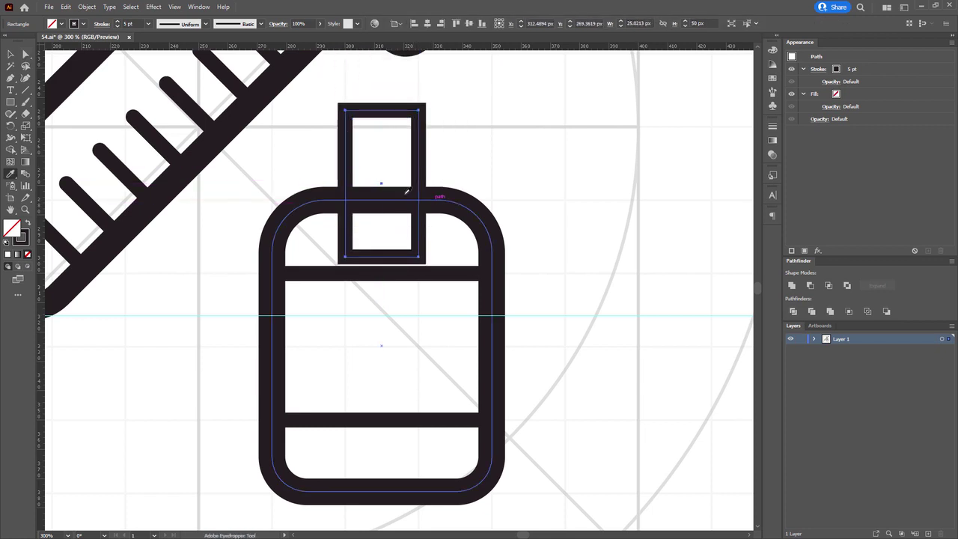
pyautogui.click(405, 195)
pyautogui.press('v')
pyautogui.moveTo(382, 110); pyautogui.dragTo(381, 148)
pyautogui.moveTo(382, 257); pyautogui.dragTo(382, 247)
# Step: Duplicate the neck rectangle above it and resize the copy into a bottle lid about 37 px wide and 17 px high
pyautogui.scroll(2, 361, 220)
pyautogui.press('a')
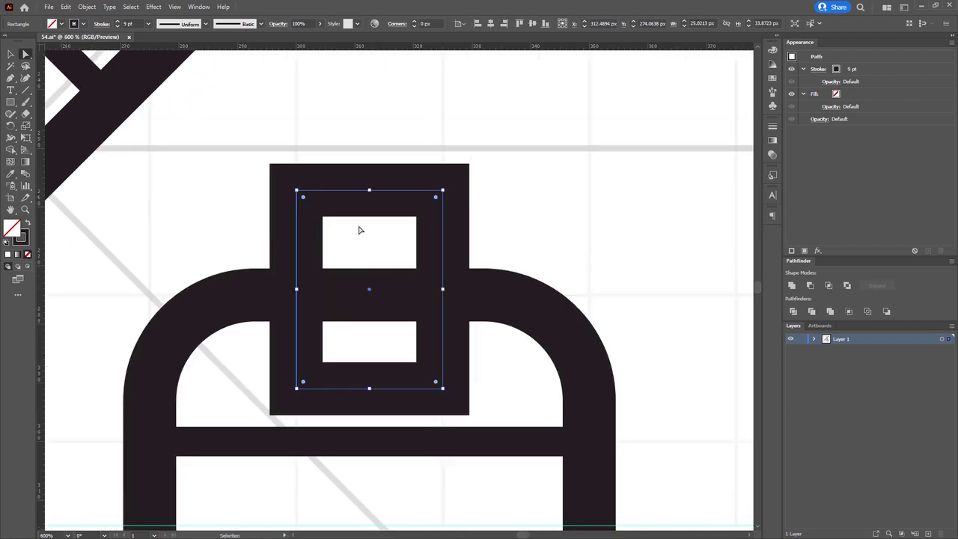
pyautogui.press('v')
pyautogui.keyDown('alt'); pyautogui.moveTo(392, 191); pyautogui.dragTo(391, 123); pyautogui.keyUp('alt')
pyautogui.keyDown('alt'); pyautogui.moveTo(443, 221); pyautogui.dragTo(477, 220); pyautogui.keyUp('alt')
pyautogui.moveTo(369, 320); pyautogui.dragTo(367, 222)
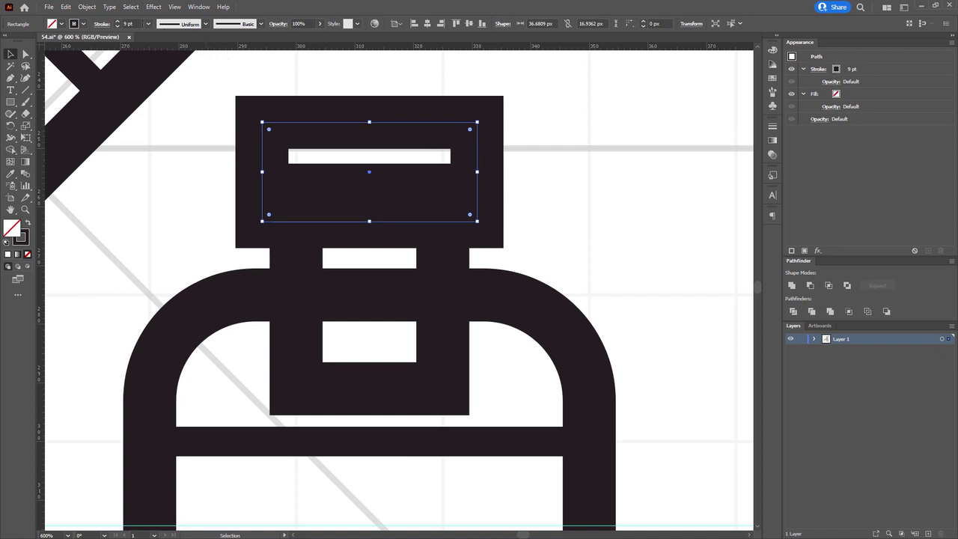
# Step: Give the lid rectangle's stroke round caps and round corner joins
pyautogui.click(102, 24)
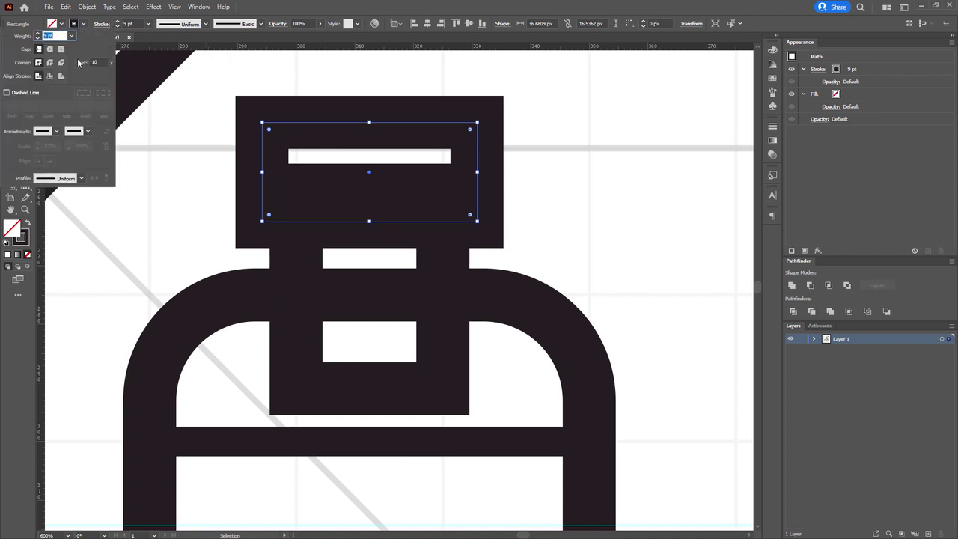
pyautogui.click(49, 62)
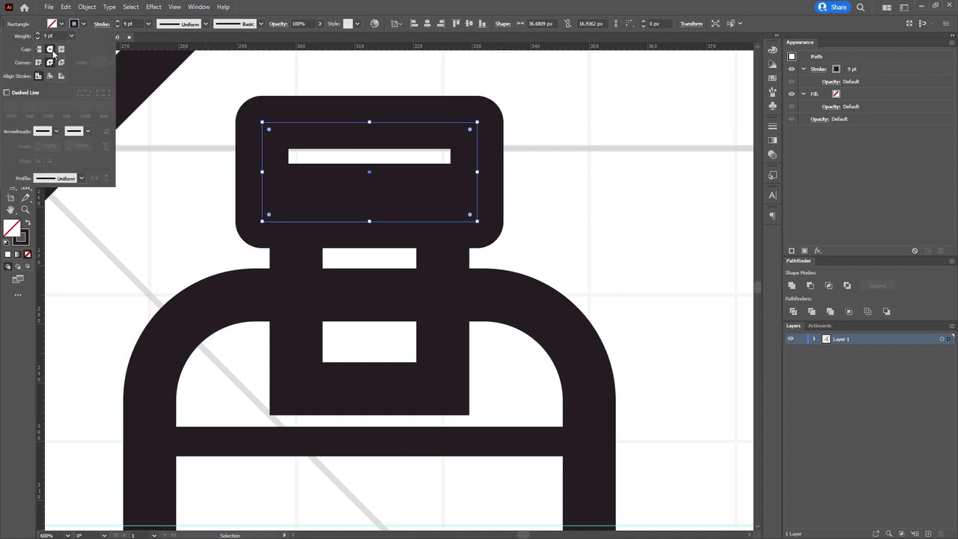
pyautogui.click(524, 266)
pyautogui.click(522, 258)
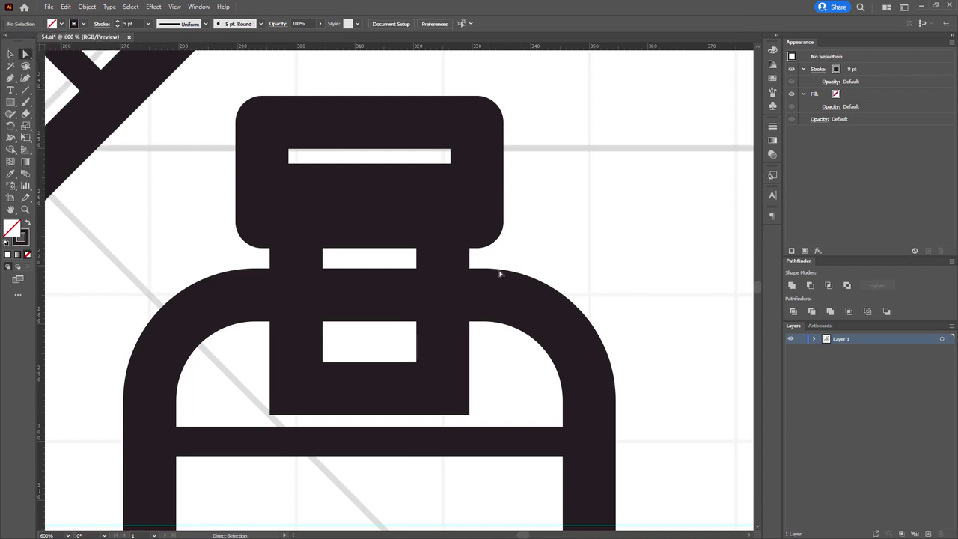
# Step: Merge the neck rectangle and the rounded bottle body into one outline with the Shape Builder
pyautogui.moveTo(367, 302); pyautogui.dragTo(380, 255)
pyautogui.hotkey('shift', 'm')
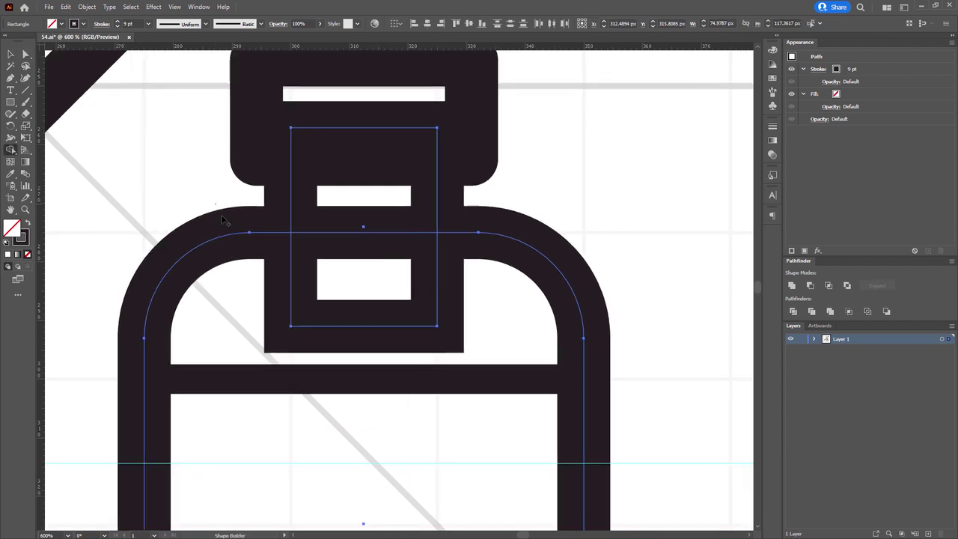
pyautogui.moveTo(222, 216)
pyautogui.mouseDown()
pyautogui.moveTo(412, 295)
pyautogui.moveTo(539, 303)
pyautogui.mouseUp()
pyautogui.press('a')
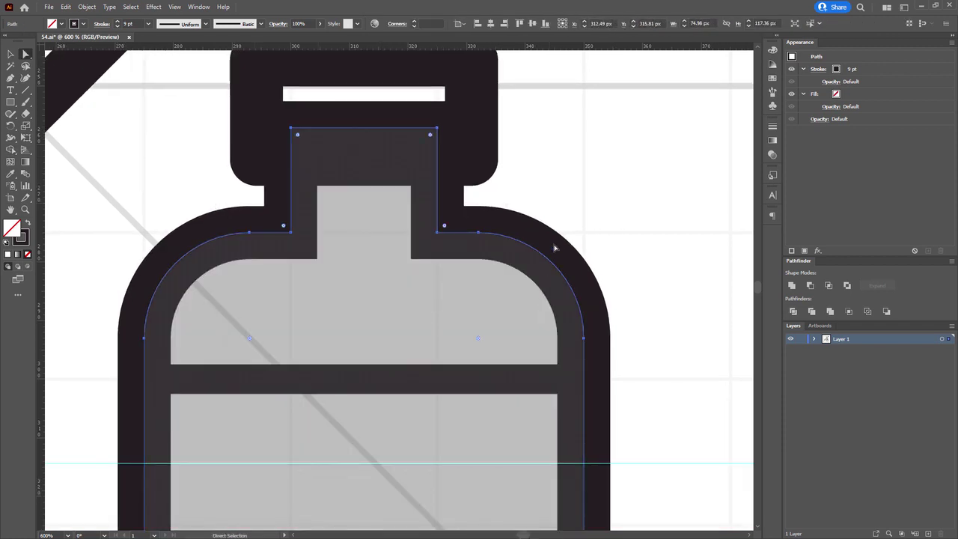
# Step: Round the two inner corners where the bottle's neck meets its shoulders into smooth curves
pyautogui.moveTo(521, 199); pyautogui.dragTo(505, 213)
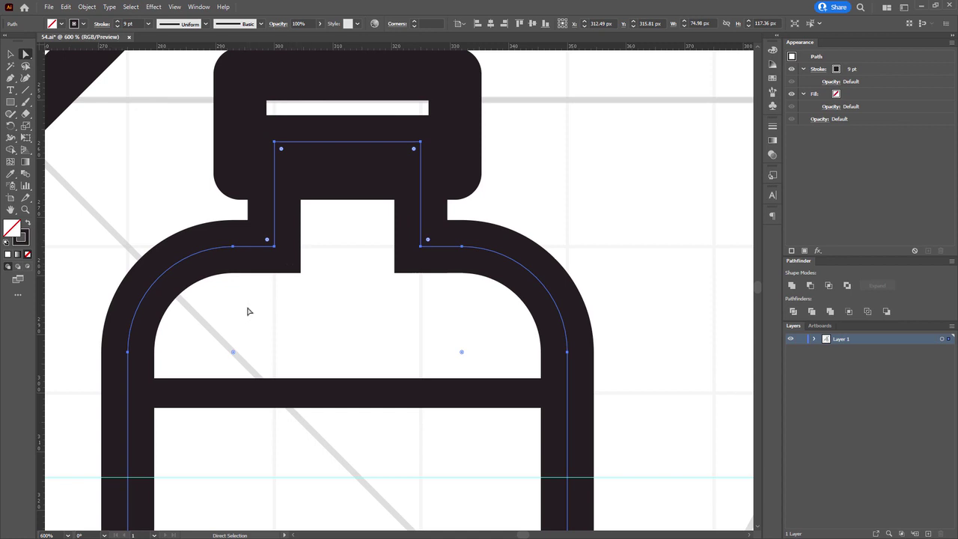
pyautogui.moveTo(312, 236); pyautogui.dragTo(491, 209)
pyautogui.click(165, 214)
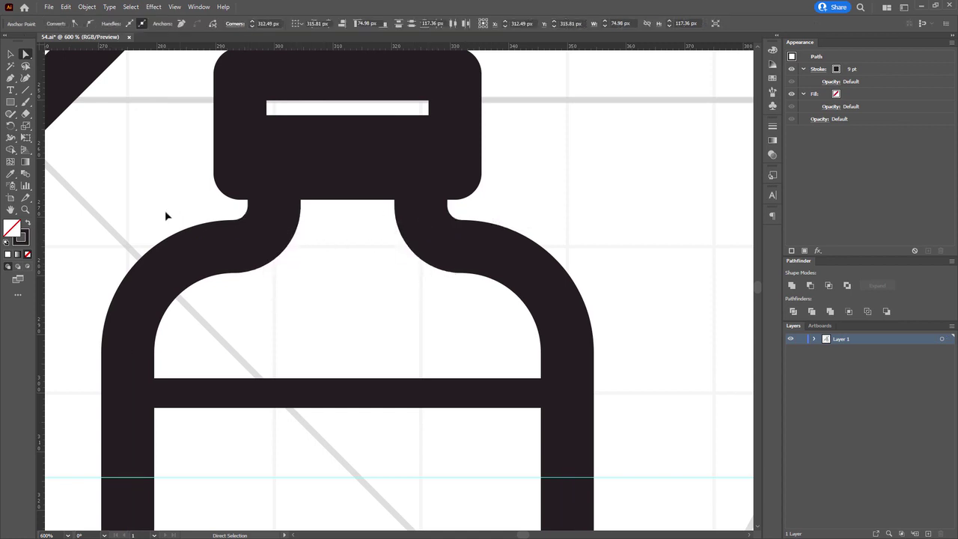
# Step: Give the merged bottle outline's stroke round caps
pyautogui.press('v')
pyautogui.click(218, 259)
pyautogui.press('a')
pyautogui.click(101, 24)
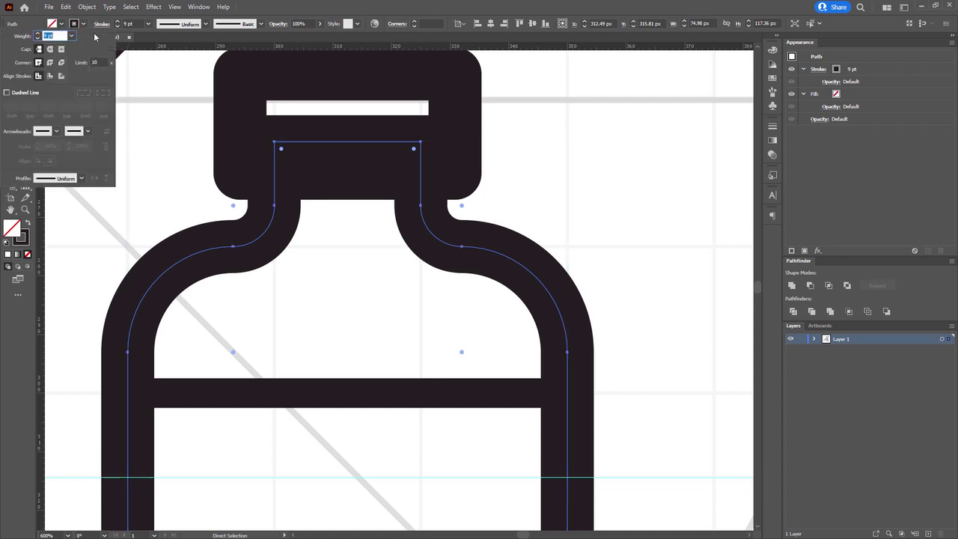
pyautogui.click(54, 50)
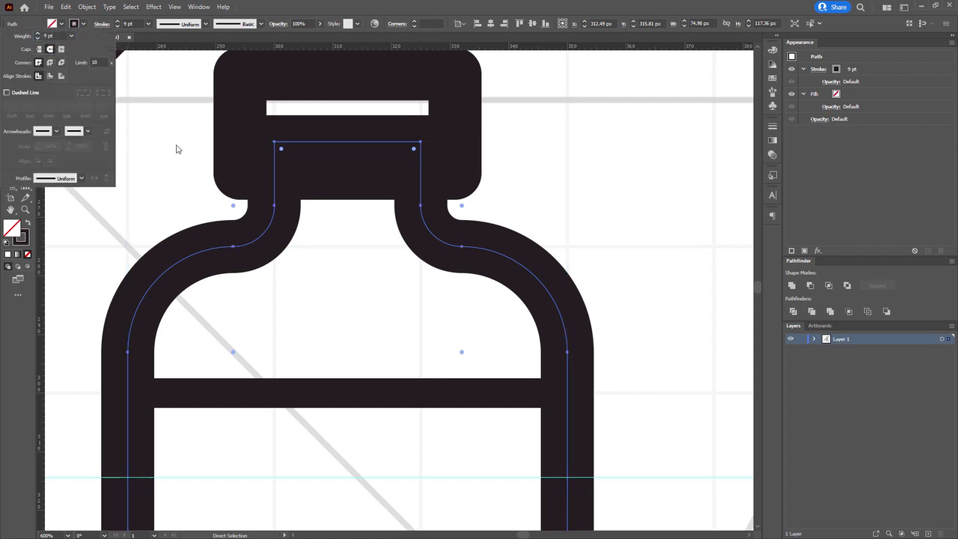
# Step: Give the merged bottle outline round corner joins and lower the top edge of its neck toward the lid's bottom
pyautogui.click(50, 63)
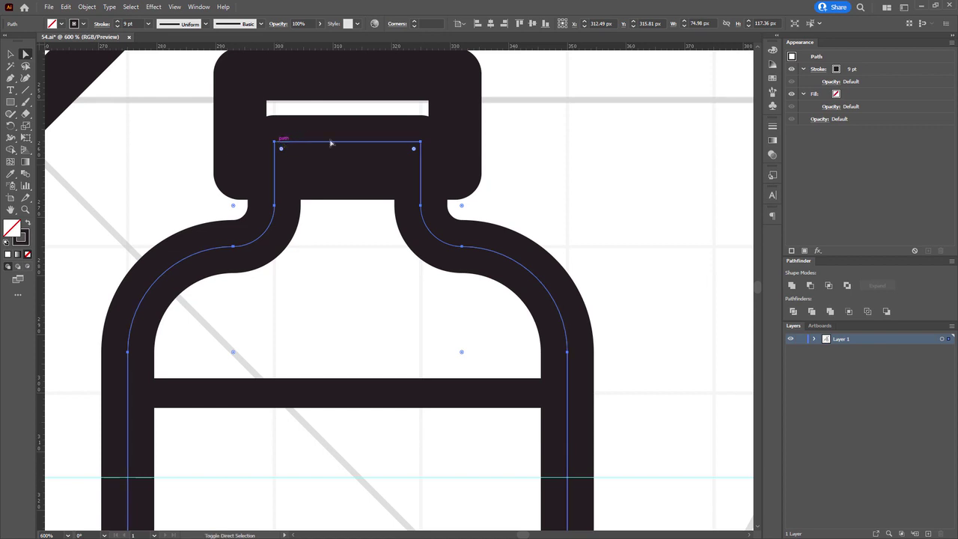
pyautogui.moveTo(420, 142); pyautogui.dragTo(420, 169)
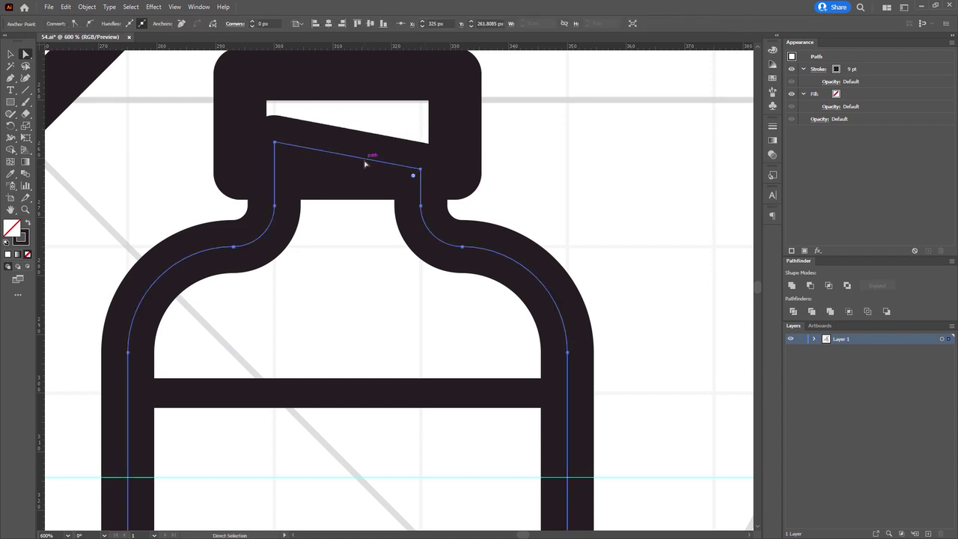
pyautogui.hotkey('ctrl', 'z')
pyautogui.moveTo(276, 142); pyautogui.dragTo(277, 177)
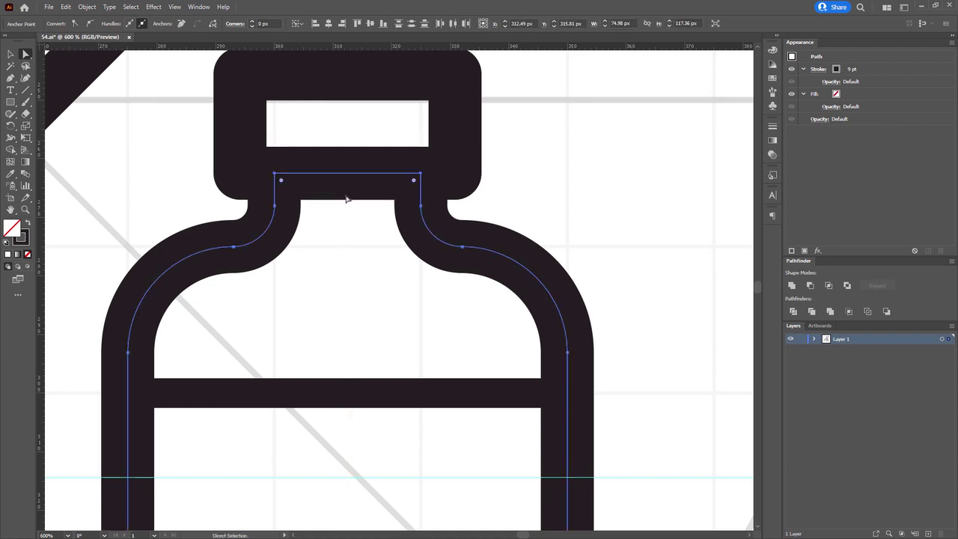
pyautogui.click(565, 235)
pyautogui.moveTo(565, 235); pyautogui.dragTo(553, 203)
pyautogui.hotkey('ctrl', '-')
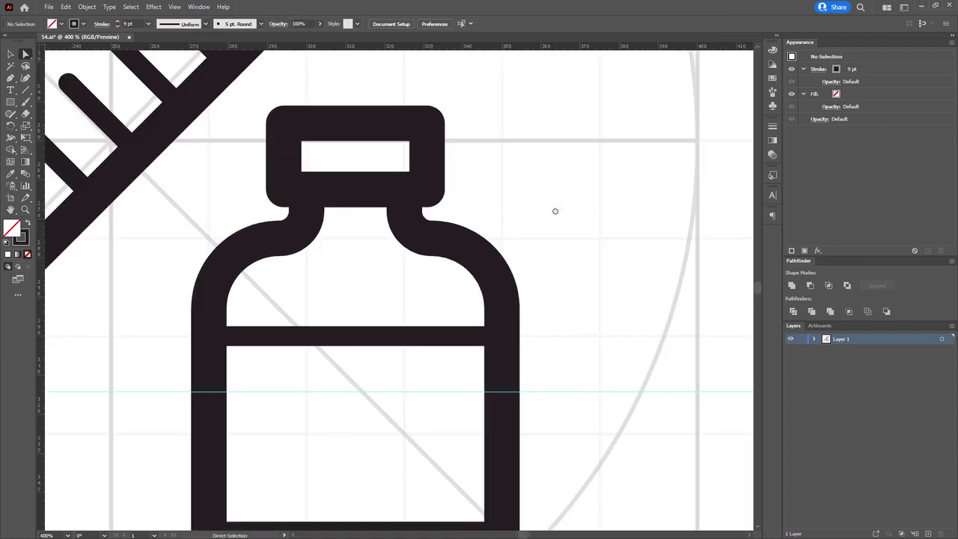
# Step: Shorten the bottle by raising its rounded base together with the label's lower edge
pyautogui.moveTo(559, 285); pyautogui.dragTo(551, 172)
pyautogui.moveTo(404, 362); pyautogui.dragTo(408, 336)
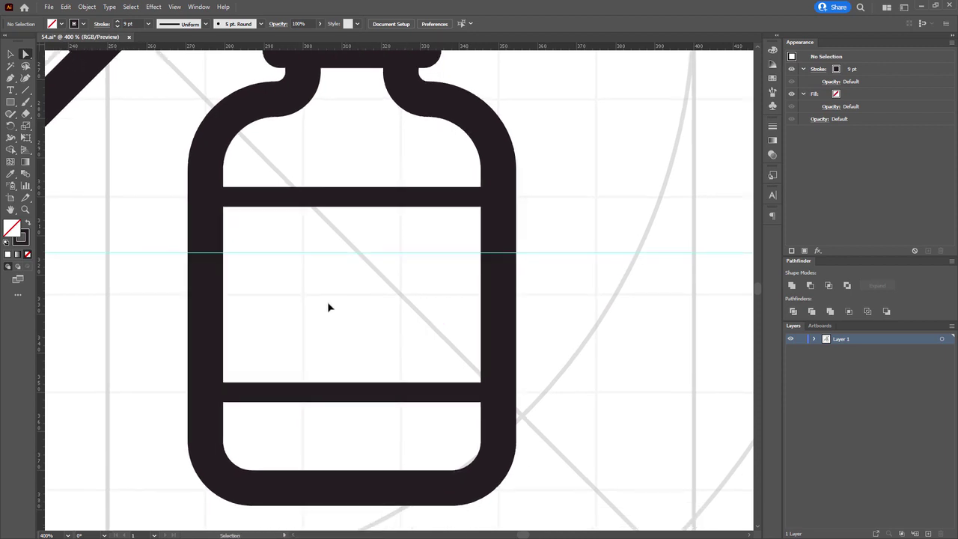
pyautogui.moveTo(118, 350); pyautogui.dragTo(554, 511)
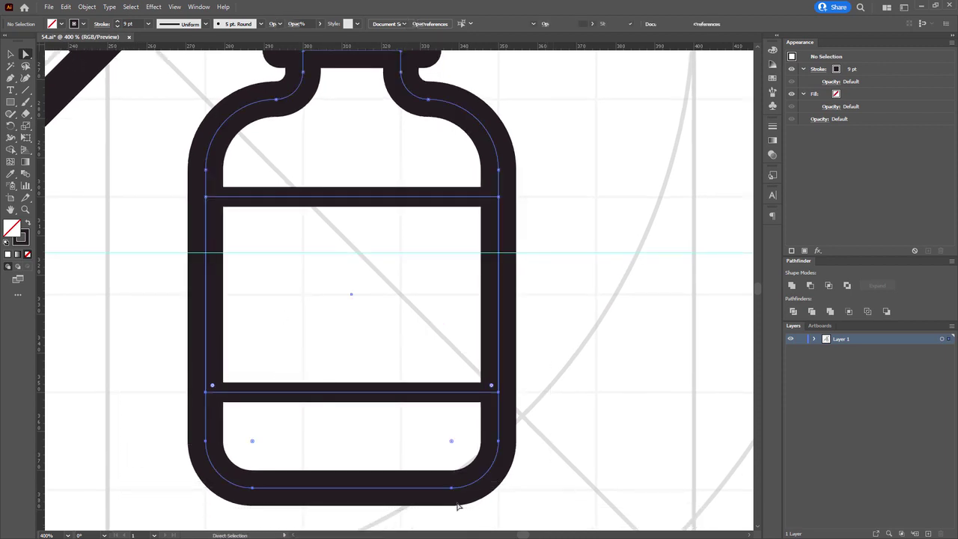
pyautogui.moveTo(452, 490); pyautogui.dragTo(448, 375)
pyautogui.scroll(3, 361, 314)
pyautogui.hotkey('ctrl', 'shift', 'a')
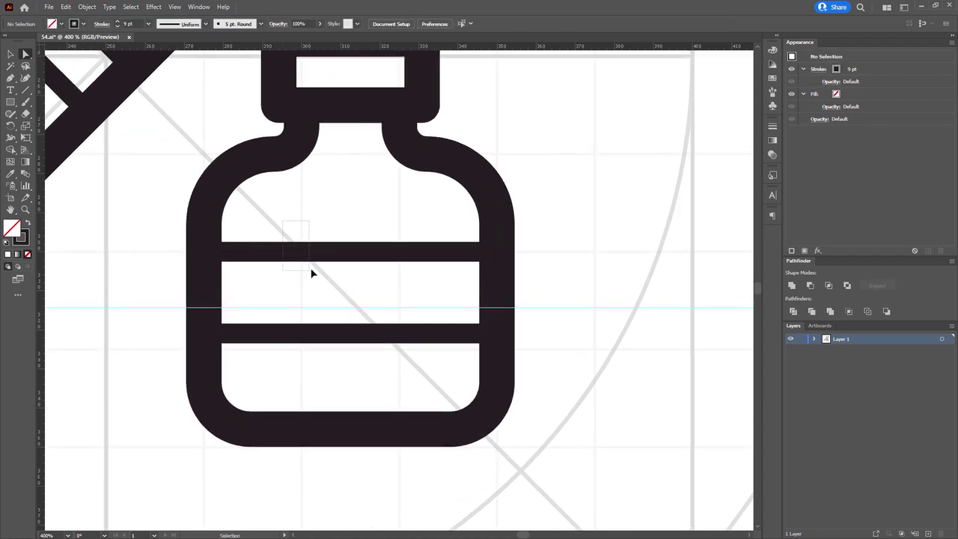
# Step: Raise the label's upper edge and lower its bottom edge to make the label about 41 px high
pyautogui.moveTo(313, 274); pyautogui.dragTo(351, 211)
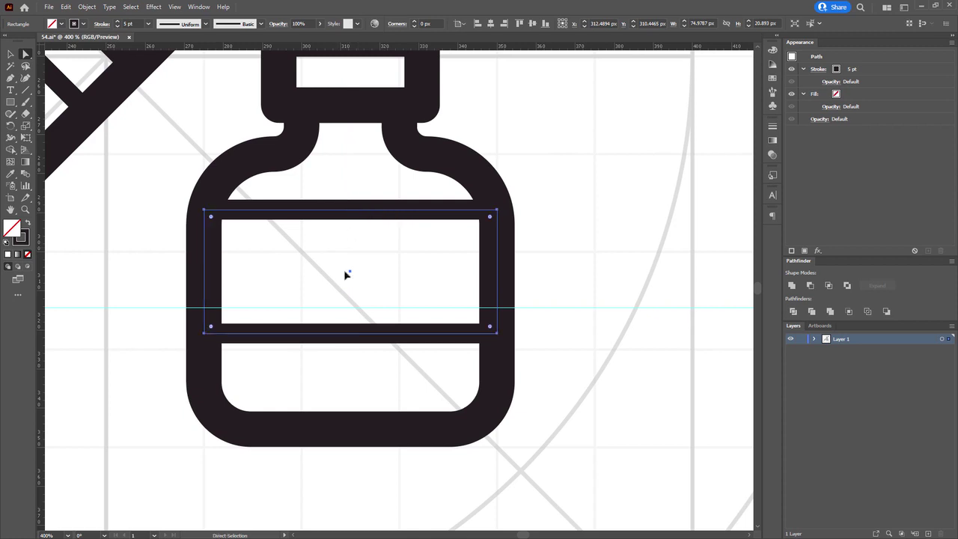
pyautogui.moveTo(350, 329); pyautogui.dragTo(324, 367)
pyautogui.scroll(2, 303, 337)
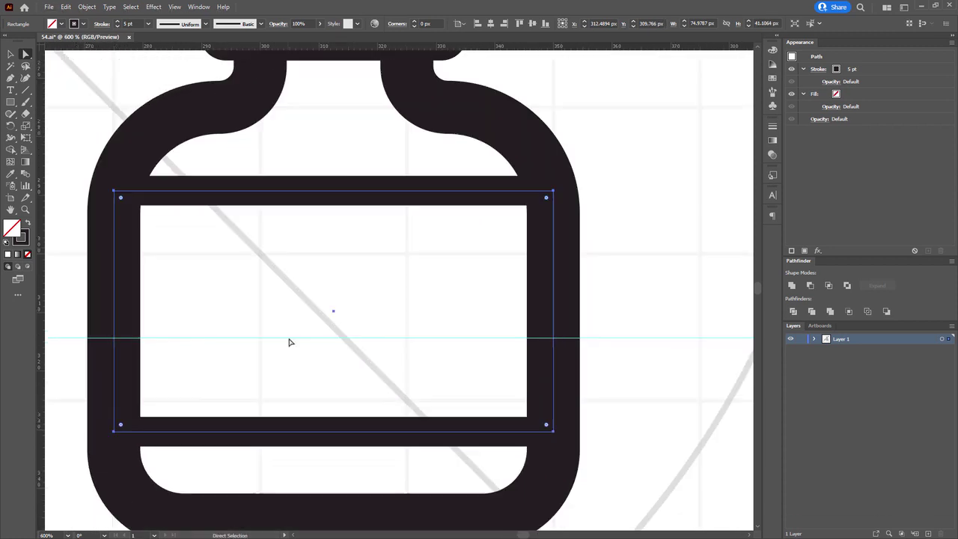
pyautogui.click(292, 337)
pyautogui.hotkey('ctrl', '0')
pyautogui.scroll(2, 428, 342)
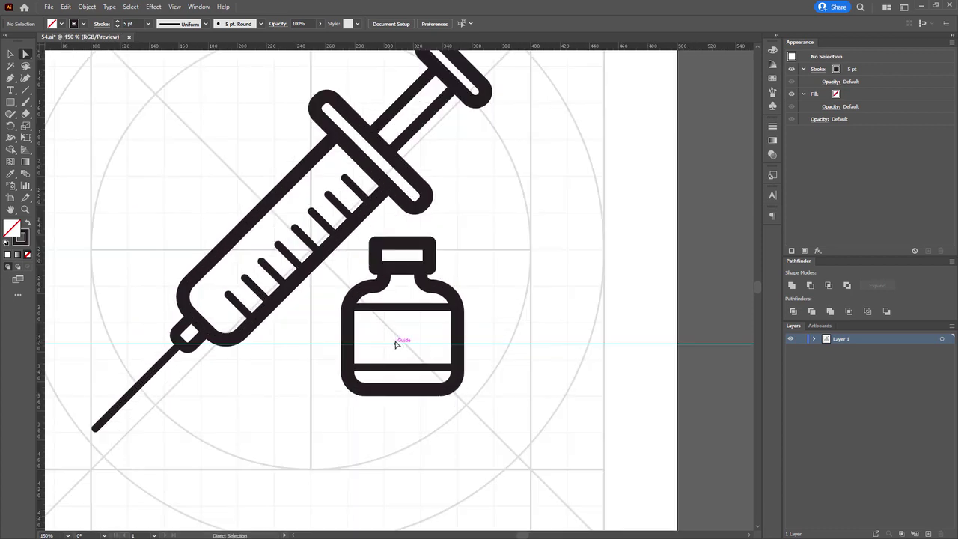
# Step: Move the whole bottle down the construction grid below the syringe's flange, and hide the guides
pyautogui.click(443, 381)
pyautogui.scroll(3, 447, 381)
pyautogui.scroll(2, 413, 427)
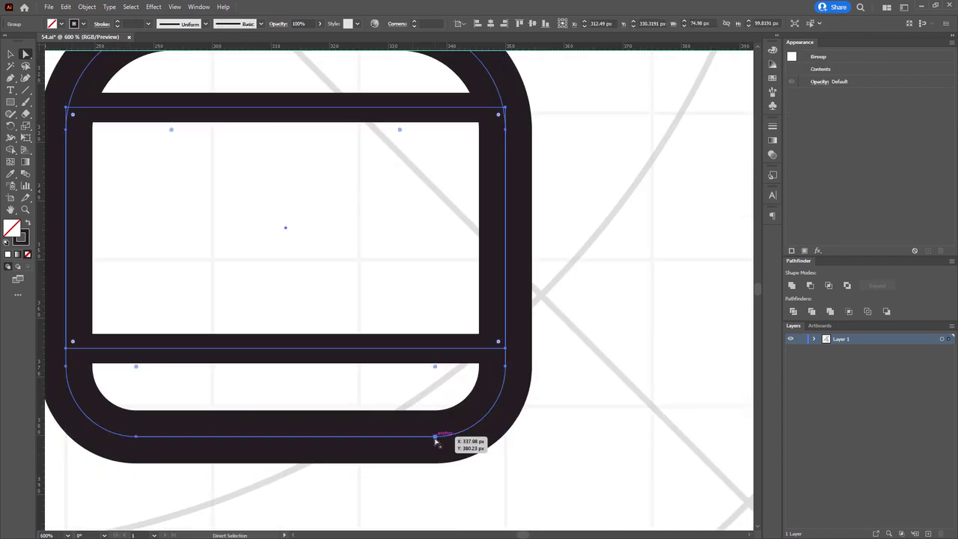
pyautogui.moveTo(436, 438); pyautogui.dragTo(430, 374)
pyautogui.hotkey('ctrl', '0')
pyautogui.click(407, 424)
pyautogui.hotkey('ctrl', ';')
pyautogui.moveTo(551, 356); pyautogui.dragTo(515, 333)
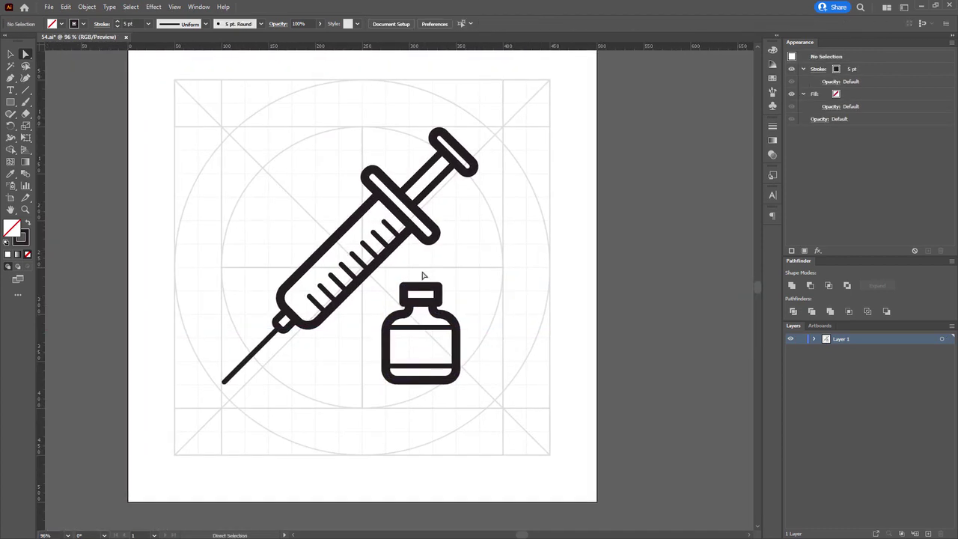
# Step: Widen the bottle, lid and label by shifting their right-hand anchor points 10 px outward
pyautogui.moveTo(424, 274); pyautogui.dragTo(487, 426)
pyautogui.hotkey('shift', 'Right')
pyautogui.click(487, 425)
# Step: Lengthen the bottle by lowering its base and the label's bottom edge, and lower the label's top edge about 4 px
pyautogui.scroll(3, 426, 393)
pyautogui.scroll(1, 459, 367)
pyautogui.moveTo(295, 319); pyautogui.dragTo(506, 412)
pyautogui.click(400, 185)
pyautogui.keyDown('ctrl'); pyautogui.click(407, 201); pyautogui.keyUp('ctrl')
pyautogui.moveTo(407, 201); pyautogui.dragTo(408, 212)
pyautogui.click(285, 72)
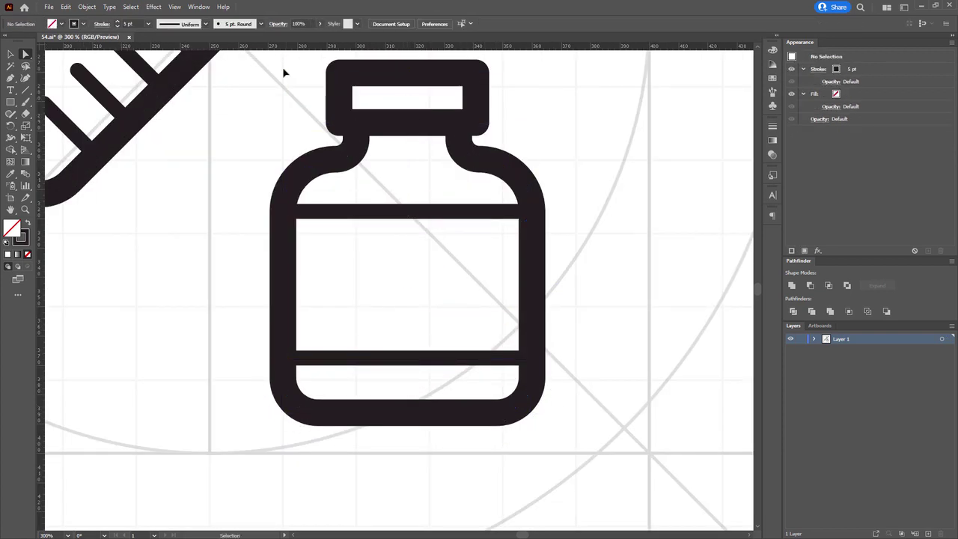
# Step: Group the bottle's parts and move the bottle down until its base rests on the inner grid square's lower line
pyautogui.moveTo(284, 72); pyautogui.dragTo(576, 442)
pyautogui.hotkey('ctrl', 'g')
pyautogui.hotkey('ctrl', '0')
pyautogui.scroll(2, 481, 423)
pyautogui.moveTo(506, 413); pyautogui.dragTo(506, 434)
pyautogui.click(583, 428)
pyautogui.hotkey('ctrl', '0')
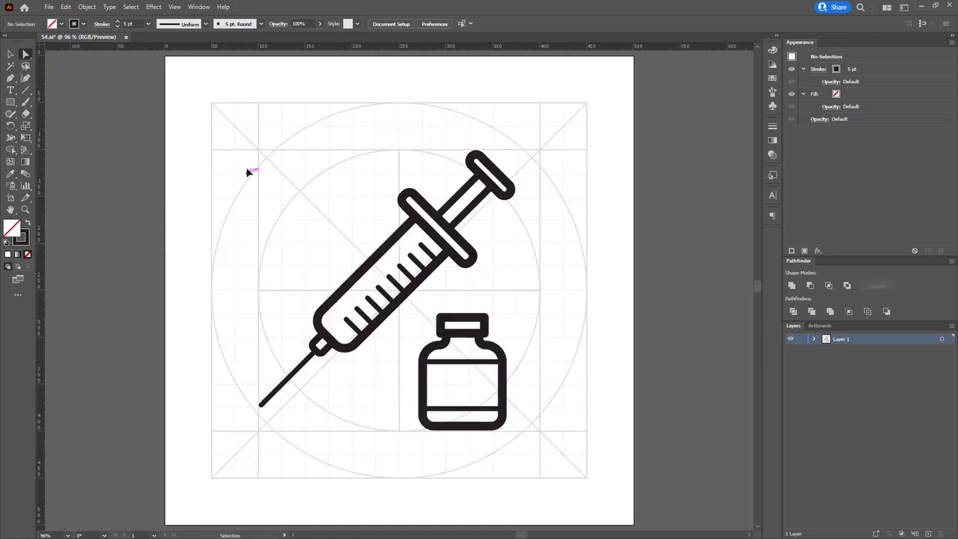
# Step: List the contents of Layer 1 and duplicate the artboard with its artwork beside the original
pyautogui.moveTo(240, 126); pyautogui.dragTo(563, 466)
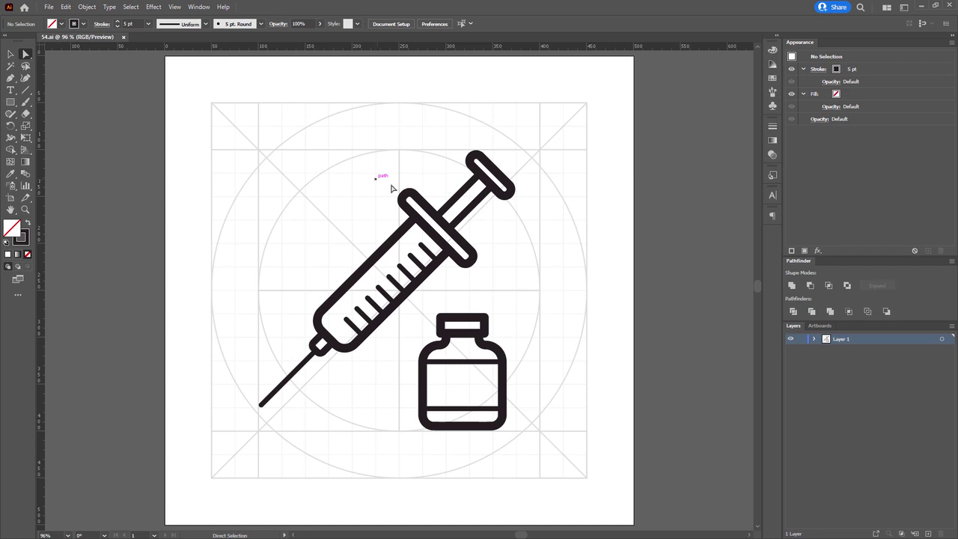
pyautogui.click(815, 339)
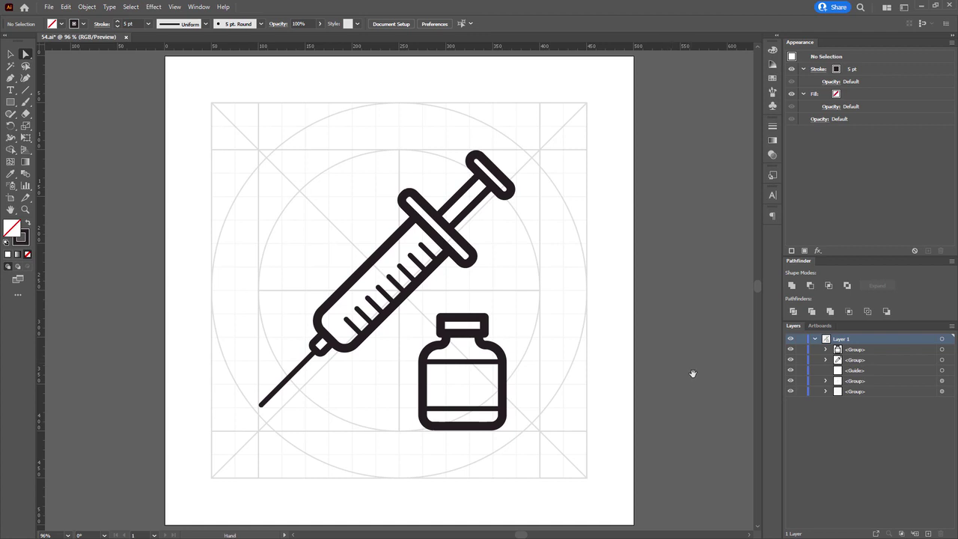
pyautogui.moveTo(694, 373); pyautogui.dragTo(546, 372)
pyautogui.hotkey('ctrl', '-')
pyautogui.hotkey('ctrl', '-')
pyautogui.hotkey('shift', 'o')
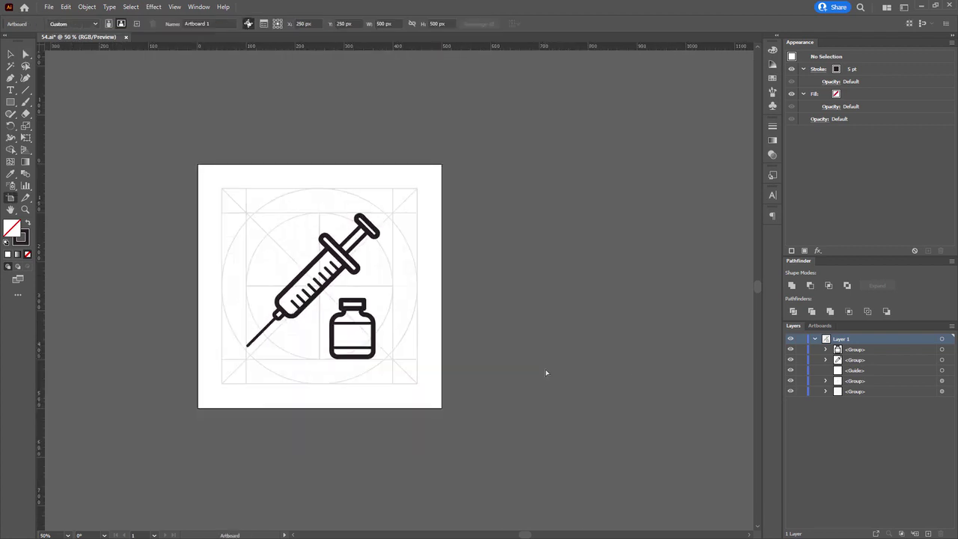
pyautogui.moveTo(218, 179); pyautogui.dragTo(378, 187)
# Step: Lock the construction grid artwork, and cut the copied icon and paste it in place on a new layer
pyautogui.press('a')
pyautogui.moveTo(359, 178); pyautogui.dragTo(418, 255)
pyautogui.hotkey('ctrl', '2')
pyautogui.hotkey('ctrl', '0')
pyautogui.moveTo(197, 113); pyautogui.dragTo(558, 458)
pyautogui.hotkey('ctrl', 'x')
pyautogui.click(928, 534)
pyautogui.hotkey('ctrl', 'f')
# Step: Duplicate the icon on the new layer and ungroup the working copy's bottle into separate parts
pyautogui.moveTo(445, 374); pyautogui.dragTo(460, 449)
pyautogui.moveTo(466, 487); pyautogui.dragTo(466, 94)
pyautogui.hotkey('ctrl', 'shift', 'a')
pyautogui.moveTo(531, 403); pyautogui.dragTo(477, 265)
pyautogui.keyDown('ctrl'); pyautogui.click(332, 300); pyautogui.keyUp('ctrl')
pyautogui.keyDown('ctrl'); pyautogui.click(434, 285); pyautogui.keyUp('ctrl')
pyautogui.hotkey('ctrl', '+')
pyautogui.hotkey('ctrl', '+')
pyautogui.hotkey('ctrl', '+')
pyautogui.hotkey('ctrl', '+')
pyautogui.keyDown('ctrl'); pyautogui.click(603, 266); pyautogui.keyUp('ctrl')
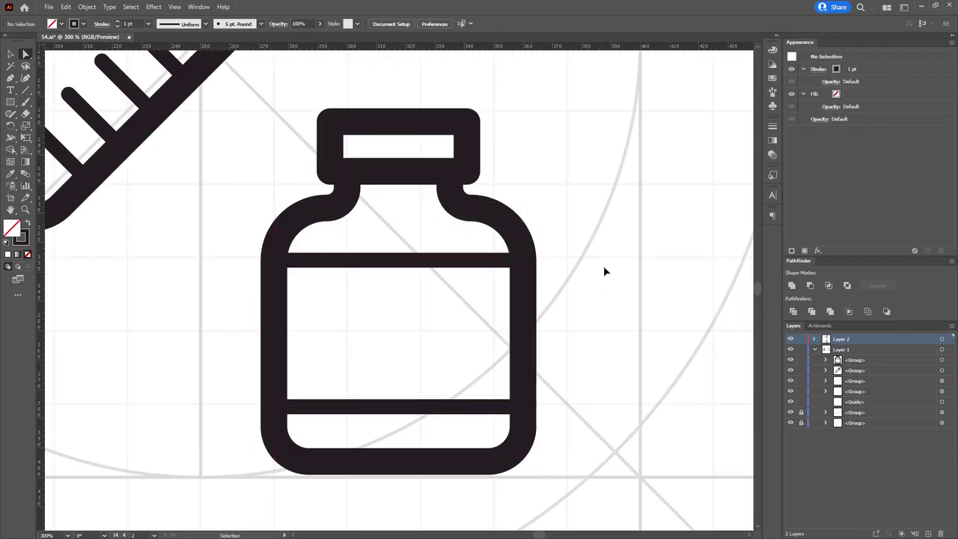
pyautogui.moveTo(613, 196); pyautogui.dragTo(498, 299)
pyautogui.keyDown('ctrl'); pyautogui.click(560, 302); pyautogui.keyUp('ctrl')
pyautogui.moveTo(560, 301); pyautogui.dragTo(559, 300)
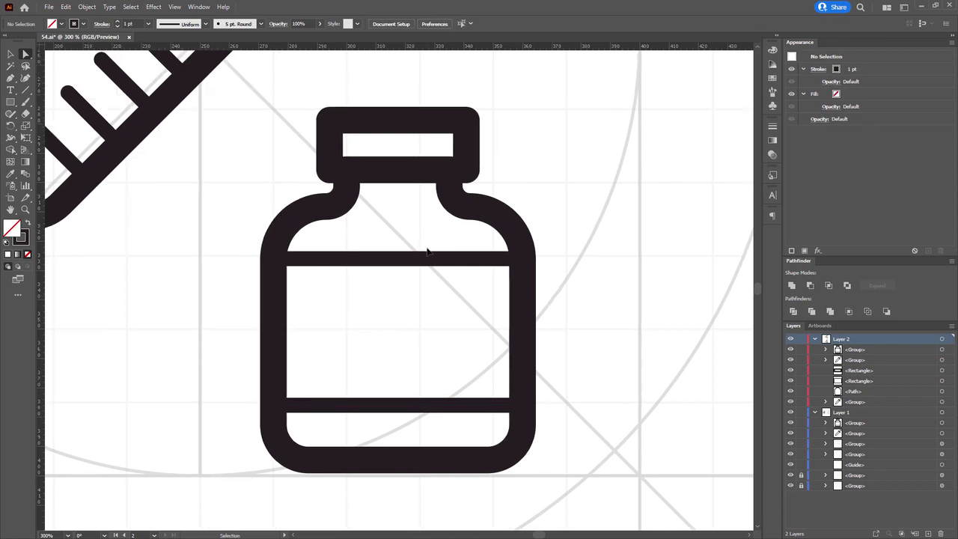
# Step: Expand the lid, body and label strokes of the bottle copy into filled shapes
pyautogui.moveTo(506, 98); pyautogui.dragTo(280, 348)
pyautogui.click(87, 7)
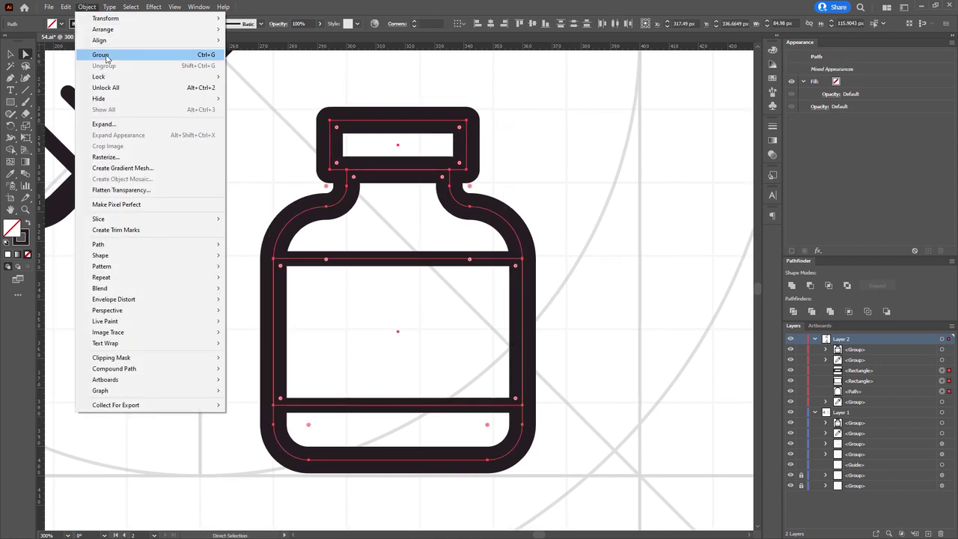
pyautogui.click(104, 124)
pyautogui.click(455, 332)
pyautogui.hotkey('ctrl', 'shift', 'a')
# Step: Delete the inner contours of the expanded lid and bottle body to make both shapes solid
pyautogui.click(343, 133)
pyautogui.press('Delete')
pyautogui.press('Delete')
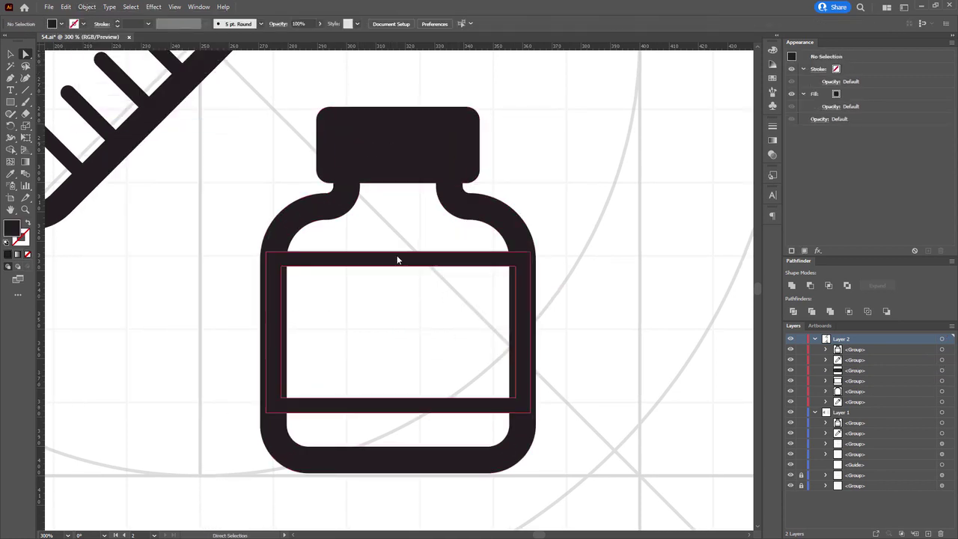
pyautogui.click(320, 209)
pyautogui.click(325, 219)
pyautogui.press('Delete')
pyautogui.press('Delete')
pyautogui.press('Delete')
pyautogui.keyDown('ctrl'); pyautogui.click(333, 258); pyautogui.keyUp('ctrl')
pyautogui.hotkey('ctrl', 'z')
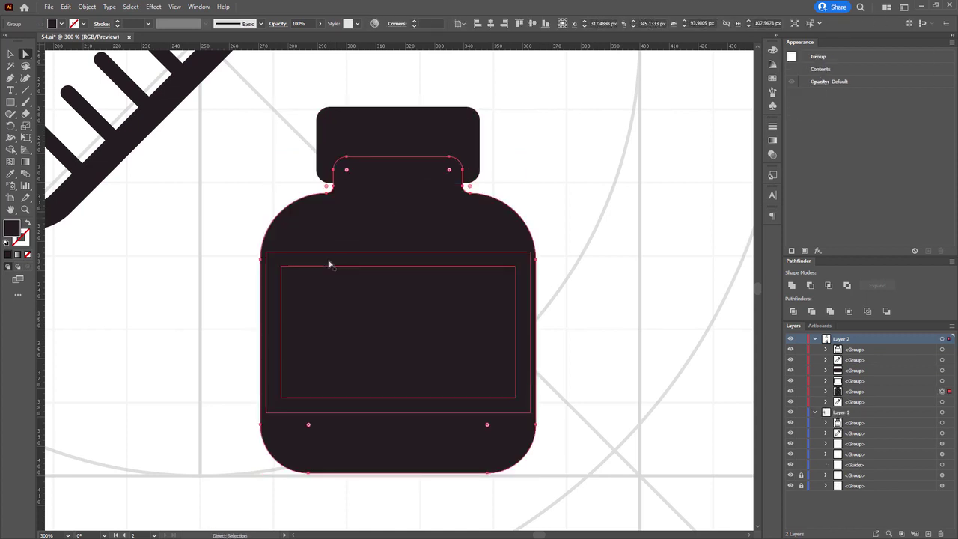
# Step: Widen the label frame beyond the bottle's sides and cut its two horizontal bands out of the body with the Shape Builder
pyautogui.keyDown('ctrl'); pyautogui.click(329, 262); pyautogui.keyUp('ctrl')
pyautogui.moveTo(266, 333); pyautogui.dragTo(219, 332)
pyautogui.keyDown('ctrl'); pyautogui.keyDown('shift'); pyautogui.click(407, 311); pyautogui.keyUp('shift'); pyautogui.keyUp('ctrl')
pyautogui.hotkey('shift', 'm')
pyautogui.keyDown('alt'); pyautogui.click(271, 259); pyautogui.keyUp('alt')
pyautogui.keyDown('alt'); pyautogui.click(246, 259); pyautogui.keyUp('alt')
pyautogui.keyDown('alt'); pyautogui.click(566, 257); pyautogui.keyUp('alt')
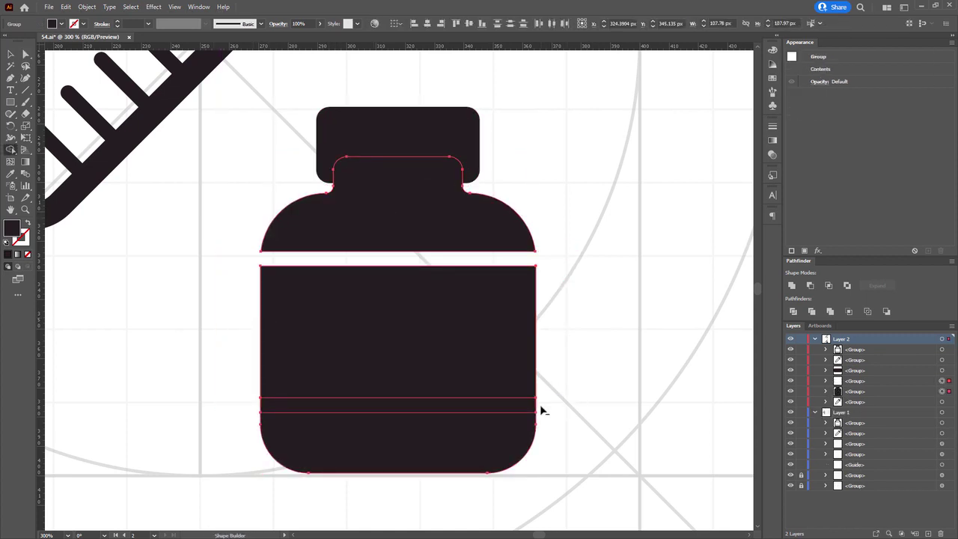
pyautogui.keyDown('alt'); pyautogui.click(529, 404); pyautogui.keyUp('alt')
pyautogui.press('a')
pyautogui.hotkey('ctrl', 'shift', 'a')
# Step: Draw a spacer rectangle about 95 × 5 px in the gap above the label and place it, semi-transparent, across the bottle's neck
pyautogui.scroll(1, 330, 263)
pyautogui.moveTo(329, 263); pyautogui.dragTo(289, 319)
pyautogui.click(327, 149)
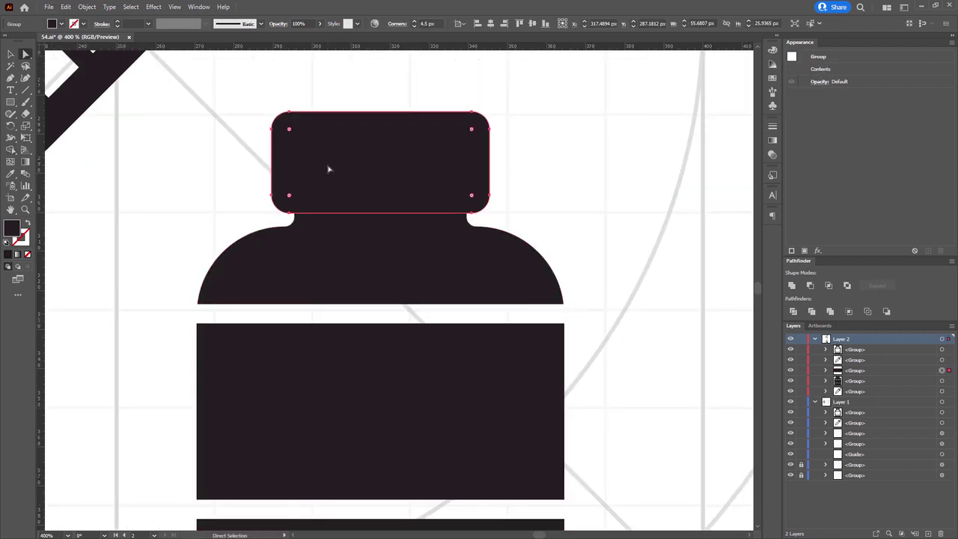
pyautogui.press('r')
pyautogui.hotkey('ctrl', 'shift', 'a')
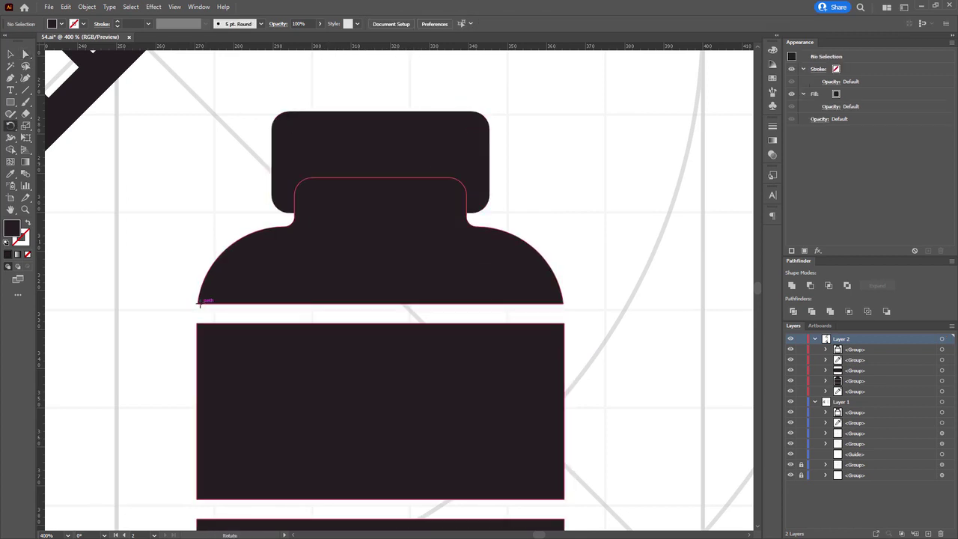
pyautogui.moveTo(200, 304); pyautogui.dragTo(571, 323)
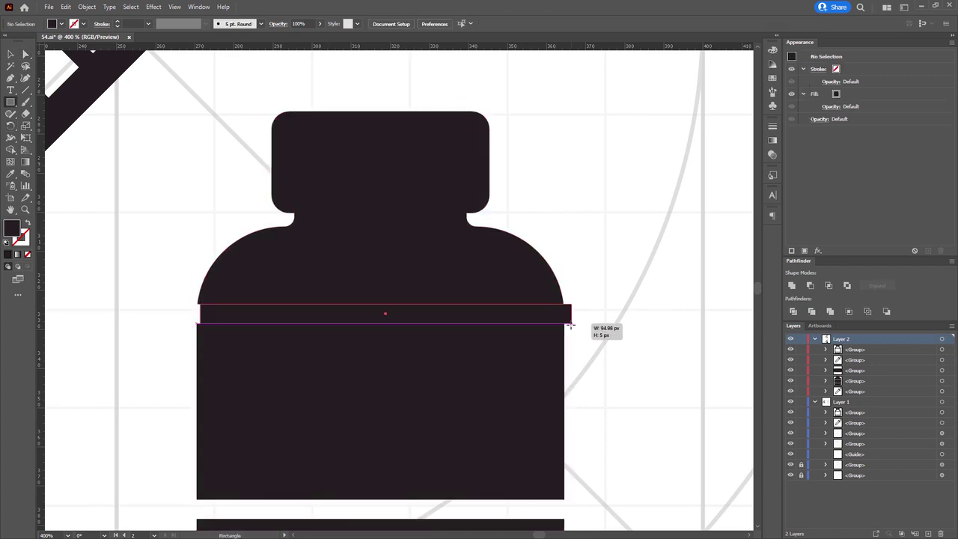
pyautogui.press('a')
pyautogui.moveTo(386, 314); pyautogui.dragTo(386, 222)
pyautogui.press('F5')
pyautogui.moveTo(479, 220); pyautogui.dragTo(480, 254)
# Step: Shorten the lid to about 22 px high by raising its lower edge, and fit the spacer bar directly beneath it
pyautogui.keyDown('ctrl'); pyautogui.click(382, 246); pyautogui.keyUp('ctrl')
pyautogui.moveTo(381, 245); pyautogui.dragTo(381, 229)
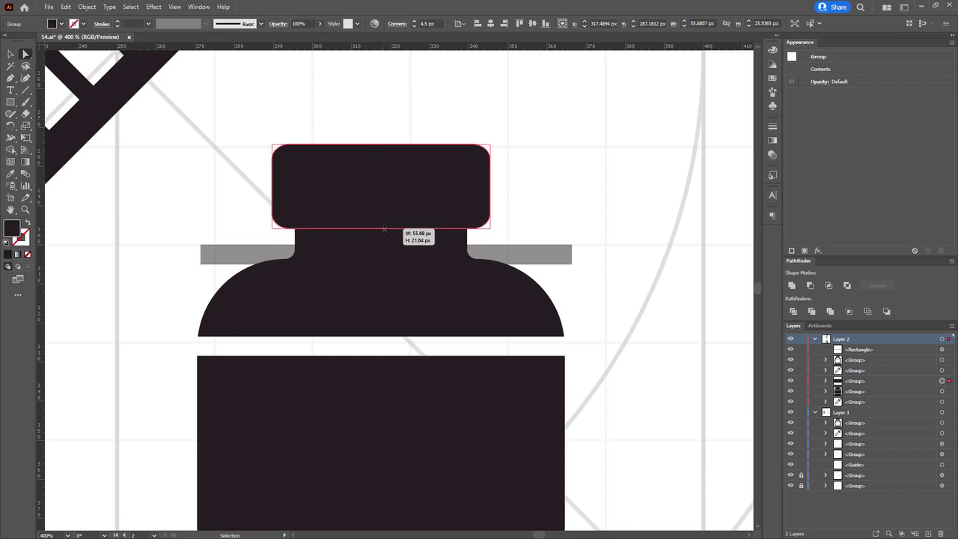
pyautogui.keyDown('ctrl'); pyautogui.click(326, 248); pyautogui.keyUp('ctrl')
pyautogui.scroll(2, 325, 247)
pyautogui.moveTo(446, 280); pyautogui.dragTo(446, 258)
pyautogui.moveTo(627, 251); pyautogui.dragTo(625, 220)
pyautogui.moveTo(625, 220); pyautogui.dragTo(625, 222)
pyautogui.press('v')
pyautogui.moveTo(447, 227); pyautogui.dragTo(447, 239)
# Step: Cut the spacer bar's area out of the bottle neck with the Shape Builder to leave a gap under the lid
pyautogui.keyDown('shift'); pyautogui.click(434, 262); pyautogui.keyUp('shift')
pyautogui.hotkey('shift', 'm')
pyautogui.moveTo(250, 234); pyautogui.dragTo(636, 222)
pyautogui.press('a')
pyautogui.click(637, 223)
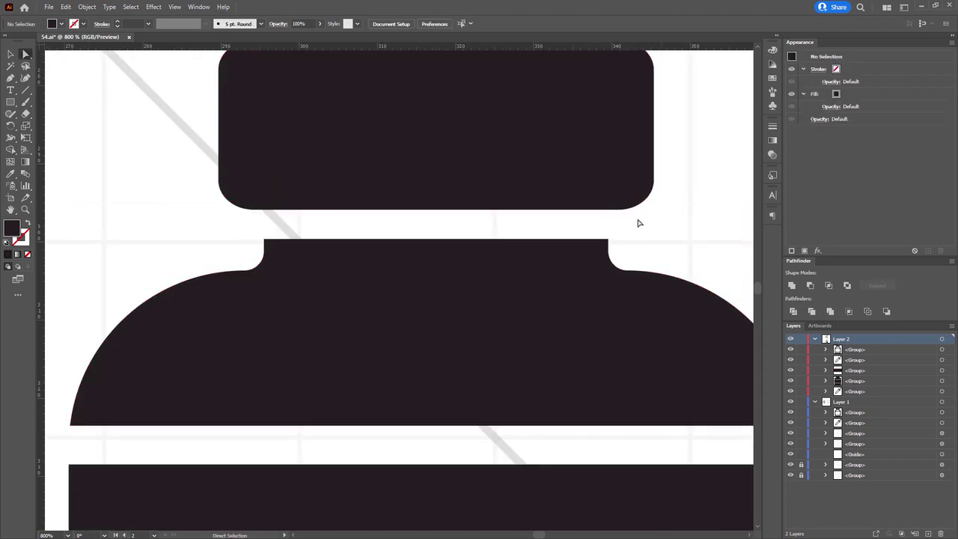
# Step: Unite the lid and bottle pieces with Pathfinder, and lower the lid's bottom edge about 1 px
pyautogui.scroll(-2, 407, 273)
pyautogui.moveTo(295, 126); pyautogui.dragTo(553, 256)
pyautogui.click(792, 286)
pyautogui.moveTo(263, 126)
pyautogui.mouseDown()
pyautogui.moveTo(306, 151)
pyautogui.moveTo(255, 164)
pyautogui.mouseUp()
pyautogui.moveTo(259, 192); pyautogui.dragTo(570, 246)
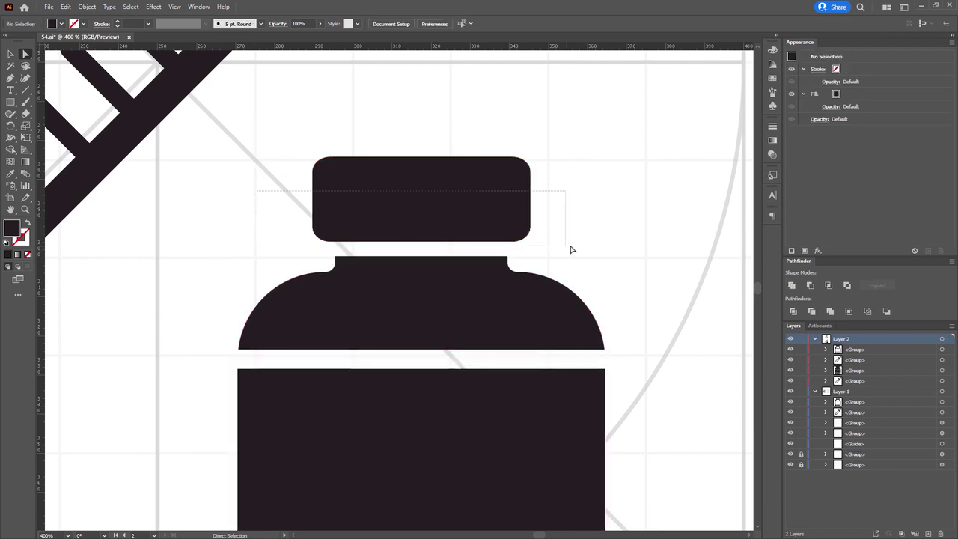
pyautogui.moveTo(512, 241); pyautogui.dragTo(512, 246)
pyautogui.click(554, 243)
# Step: Lock the solid bottle group on Layer 2
pyautogui.hotkey('ctrl', '-')
pyautogui.hotkey('ctrl', '-')
pyautogui.press('q')
pyautogui.moveTo(402, 166)
pyautogui.mouseDown()
pyautogui.moveTo(470, 485)
pyautogui.moveTo(398, 171)
pyautogui.mouseUp()
pyautogui.press('a')
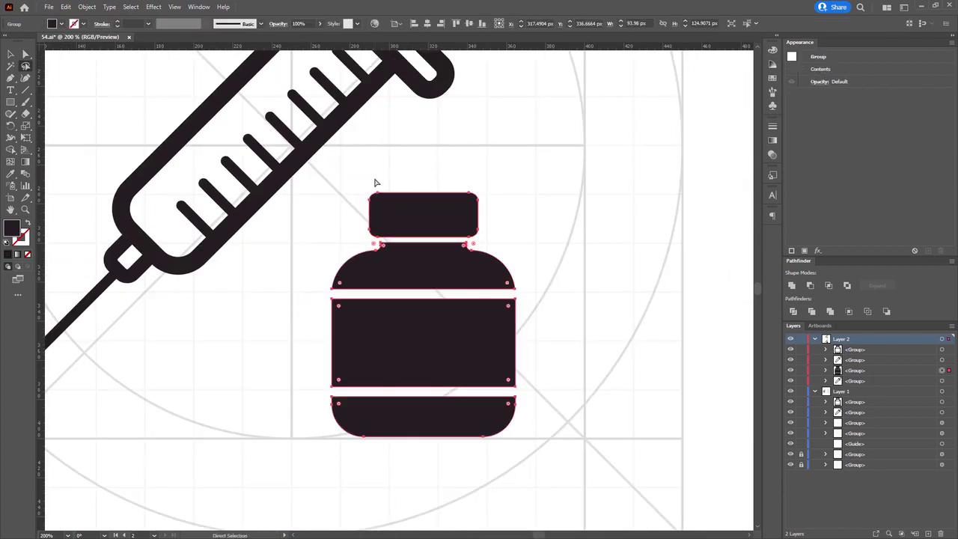
pyautogui.click(550, 200)
pyautogui.moveTo(550, 201)
pyautogui.mouseDown()
pyautogui.moveTo(666, 267)
pyautogui.moveTo(667, 349)
pyautogui.mouseUp()
pyautogui.hotkey('ctrl', '-')
pyautogui.moveTo(568, 79); pyautogui.dragTo(431, 237)
pyautogui.moveTo(431, 238); pyautogui.dragTo(417, 163)
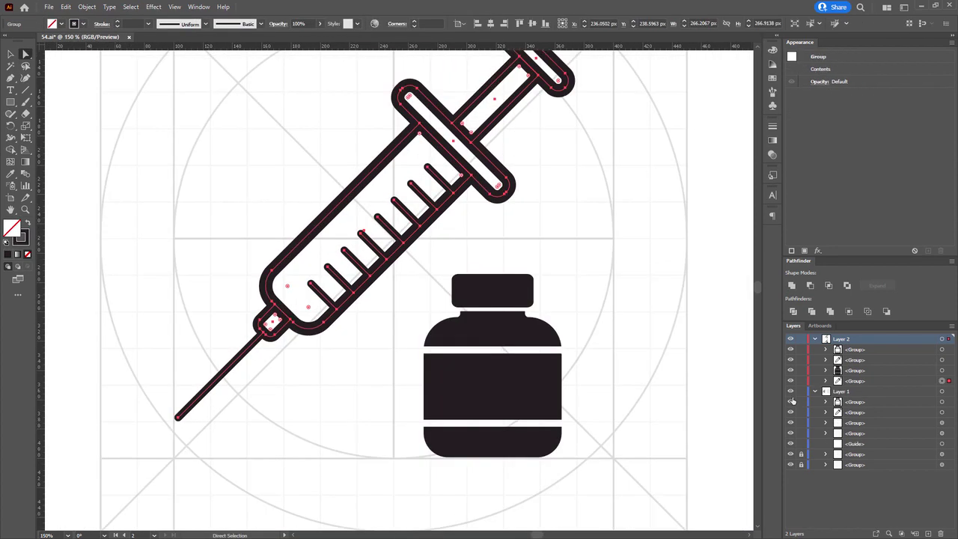
pyautogui.click(801, 371)
# Step: Ungroup the syringe copy and fill its small needle hub solid
pyautogui.moveTo(380, 306); pyautogui.dragTo(368, 346)
pyautogui.moveTo(556, 70); pyautogui.dragTo(175, 471)
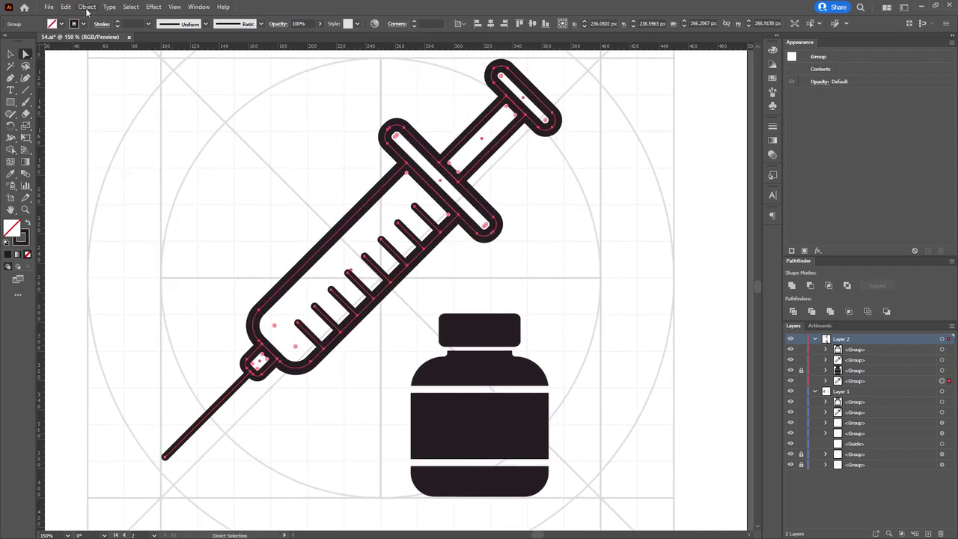
pyautogui.scroll(-1, 184, 176)
pyautogui.hotkey('ctrl', 'shift', 'g')
pyautogui.click(242, 250)
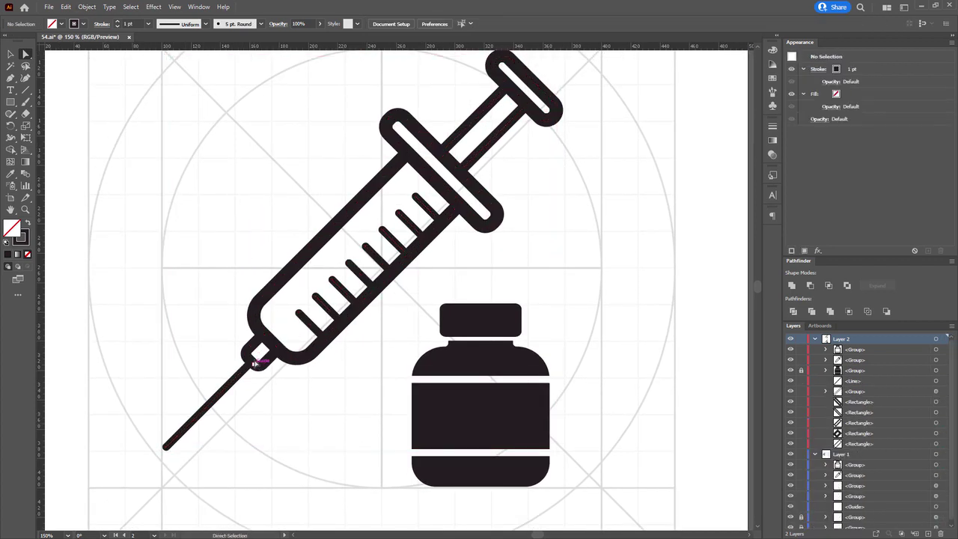
pyautogui.keyDown('ctrl'); pyautogui.click(259, 360); pyautogui.keyUp('ctrl')
pyautogui.hotkey('shift', 'x')
pyautogui.click(362, 220)
pyautogui.moveTo(362, 220); pyautogui.dragTo(328, 256)
# Step: Expand the syringe's group of graduation marks into filled shapes
pyautogui.keyDown('ctrl'); pyautogui.click(331, 285); pyautogui.keyUp('ctrl')
pyautogui.click(87, 7)
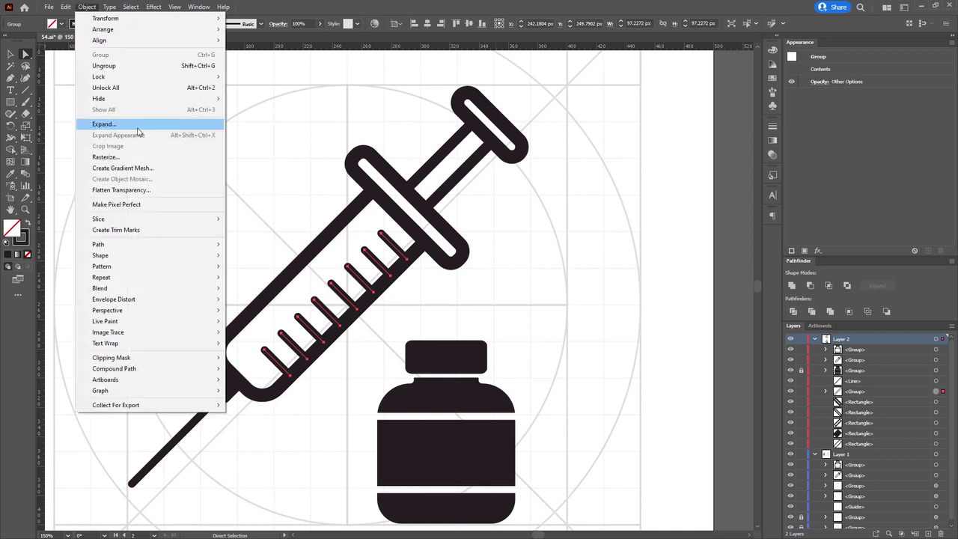
pyautogui.click(136, 125)
pyautogui.click(468, 339)
# Step: Swap fill and stroke on the syringe's flange, plunger rod, thumb rest and barrel so they become solid shapes
pyautogui.click(373, 168)
pyautogui.keyDown('ctrl'); pyautogui.keyDown('shift'); pyautogui.click(426, 167); pyautogui.keyUp('shift'); pyautogui.keyUp('ctrl')
pyautogui.keyDown('ctrl'); pyautogui.keyDown('shift'); pyautogui.click(458, 104); pyautogui.keyUp('shift'); pyautogui.keyUp('ctrl')
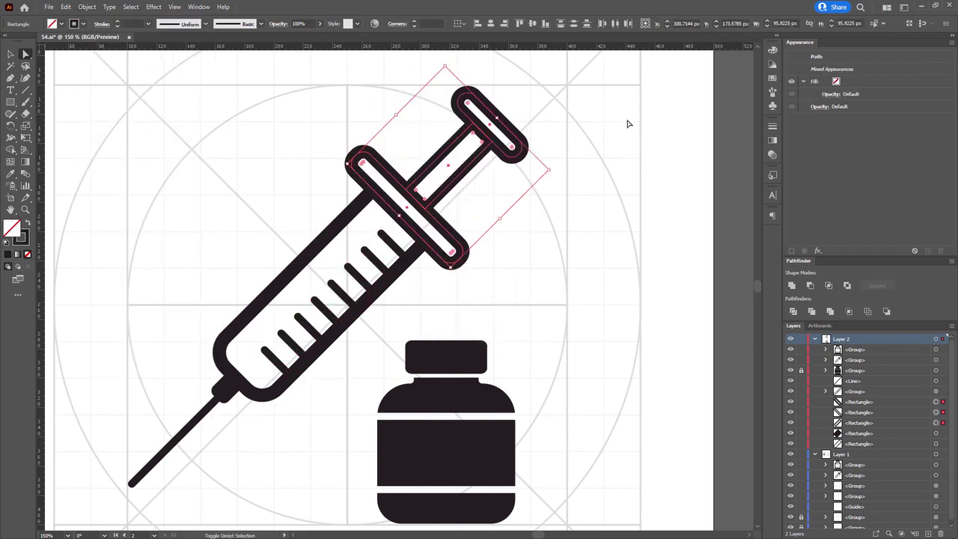
pyautogui.hotkey('shift', 'x')
pyautogui.click(629, 124)
pyautogui.keyDown('ctrl'); pyautogui.click(306, 274); pyautogui.keyUp('ctrl')
pyautogui.hotkey('shift', 'x')
pyautogui.click(483, 317)
# Step: Cut all the graduation marks out of the solid barrel with Shape Builder, leaving open slots
pyautogui.moveTo(165, 140); pyautogui.dragTo(522, 329)
pyautogui.scroll(2, 395, 239)
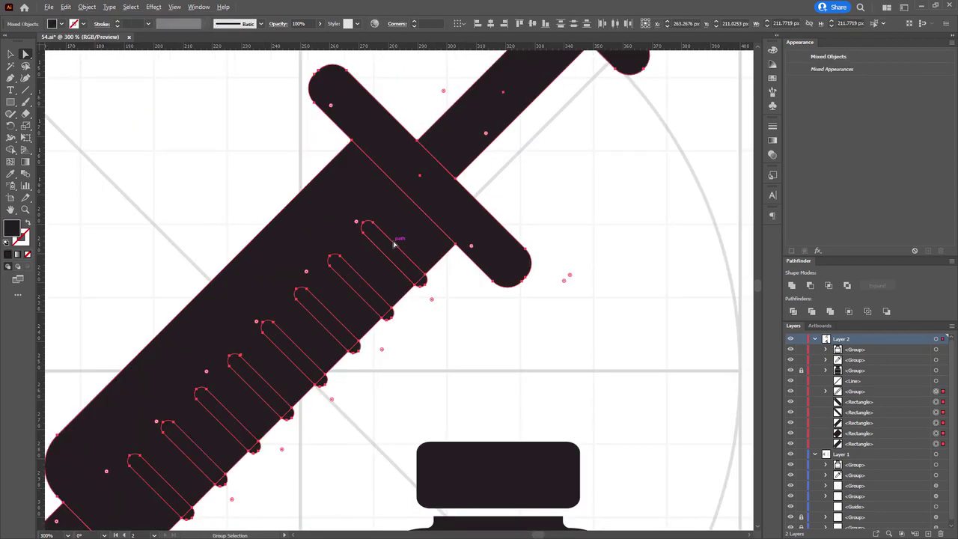
pyautogui.hotkey('shift', 'm')
pyautogui.scroll(2, 404, 350)
pyautogui.moveTo(439, 203); pyautogui.dragTo(458, 220)
pyautogui.moveTo(367, 267); pyautogui.dragTo(388, 288)
pyautogui.moveTo(307, 342)
pyautogui.mouseDown()
pyautogui.moveTo(416, 235)
pyautogui.moveTo(430, 244)
pyautogui.mouseUp()
pyautogui.moveTo(343, 291); pyautogui.dragTo(364, 310)
pyautogui.moveTo(328, 349)
pyautogui.mouseDown()
pyautogui.moveTo(468, 187)
pyautogui.moveTo(438, 216)
pyautogui.mouseUp()
pyautogui.moveTo(352, 263); pyautogui.dragTo(372, 283)
pyautogui.moveTo(285, 330); pyautogui.dragTo(306, 350)
pyautogui.moveTo(225, 401); pyautogui.dragTo(241, 418)
pyautogui.press('a')
pyautogui.click(320, 386)
# Step: Place a narrow rounded bar at 50% opacity along the flange's barrel side as a gap spacer
pyautogui.scroll(-3, 320, 386)
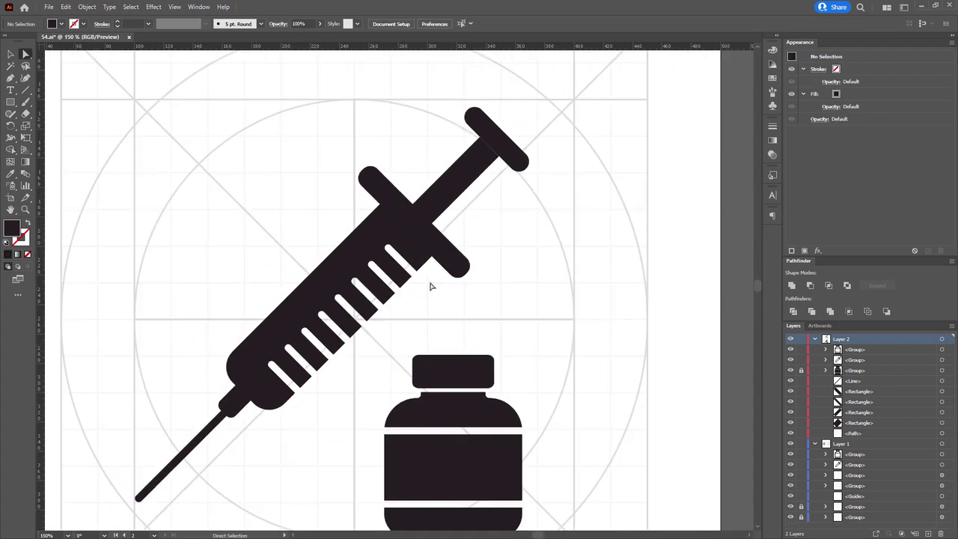
pyautogui.scroll(2, 406, 240)
pyautogui.moveTo(435, 212); pyautogui.dragTo(449, 346)
pyautogui.press('5')
pyautogui.scroll(3, 379, 198)
pyautogui.moveTo(296, 157); pyautogui.dragTo(330, 181)
pyautogui.keyDown('shift'); pyautogui.click(267, 246); pyautogui.keyUp('shift')
pyautogui.scroll(-3, 255, 204)
# Step: Try cutting the flange spacer out of the barrel with Shape Builder
pyautogui.hotkey('shift', 'm')
pyautogui.moveTo(217, 142); pyautogui.dragTo(457, 385)
pyautogui.press('a')
pyautogui.hotkey('ctrl', 'z')
pyautogui.click(413, 370)
# Step: Place copies of the semi-transparent spacer across the needle hub's joints with the barrel and with the needle
pyautogui.scroll(-1, 331, 436)
pyautogui.moveTo(330, 435); pyautogui.dragTo(507, 227)
pyautogui.moveTo(558, 152); pyautogui.dragTo(229, 472)
pyautogui.moveTo(298, 334); pyautogui.dragTo(285, 364)
pyautogui.hotkey('ctrl', '=')
# Step: Expand the needle line's stroke into a filled shape
pyautogui.click(238, 383)
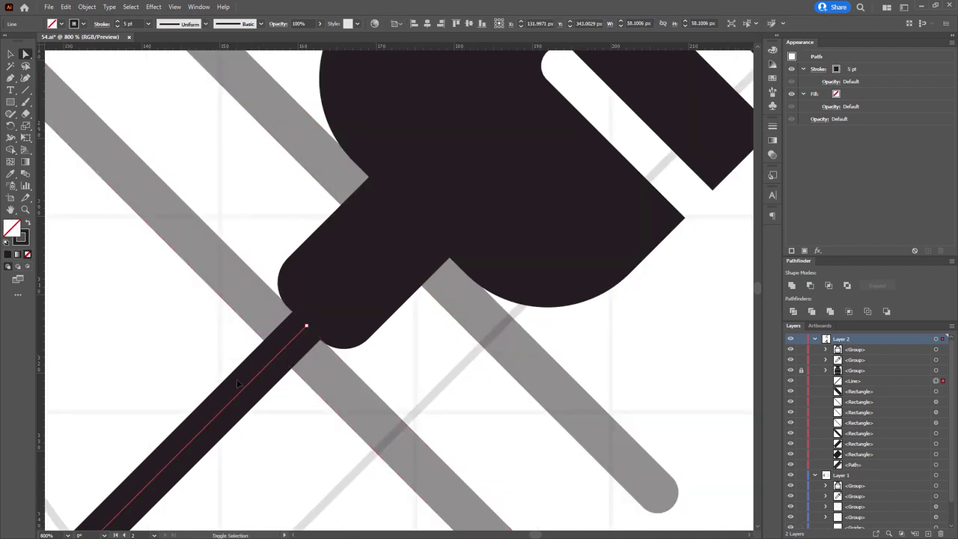
pyautogui.click(86, 7)
pyautogui.click(97, 136)
pyautogui.press('Return')
# Step: Cut the two hub spacers out with Shape Builder to separate the needle, hub and barrel with gaps
pyautogui.keyDown('shift'); pyautogui.click(325, 380); pyautogui.keyUp('shift')
pyautogui.hotkey('shift', 'm')
pyautogui.moveTo(325, 381); pyautogui.dragTo(309, 324)
pyautogui.press('a')
pyautogui.moveTo(291, 374); pyautogui.dragTo(299, 338)
pyautogui.click(320, 164)
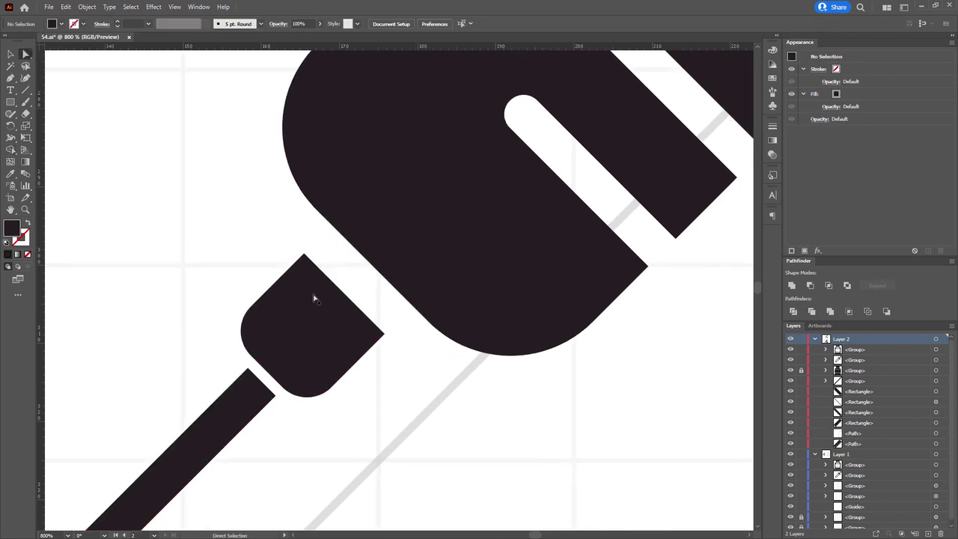
# Step: Cut the flange spacer out of the barrel and delete its leftovers, leaving a gap beside the flange
pyautogui.moveTo(314, 299); pyautogui.dragTo(419, 307)
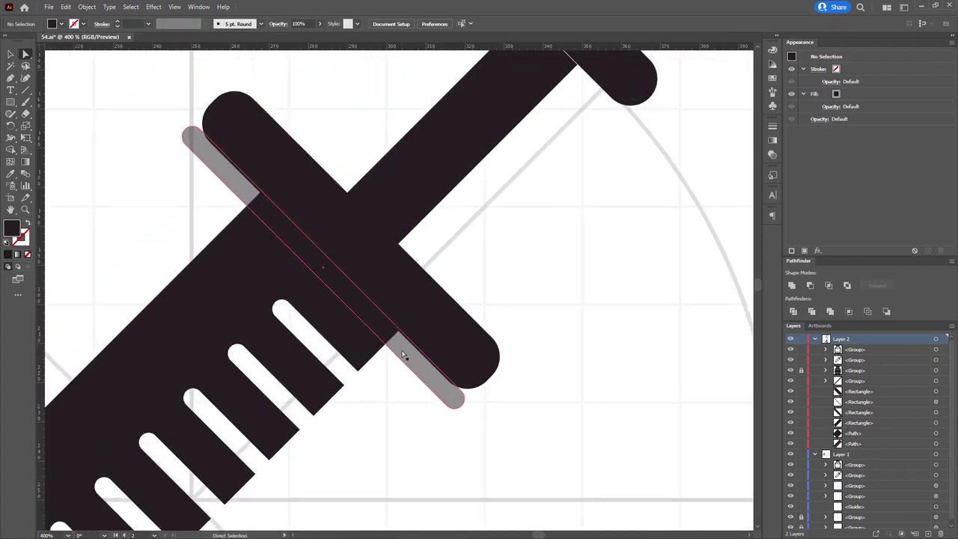
pyautogui.press('Delete')
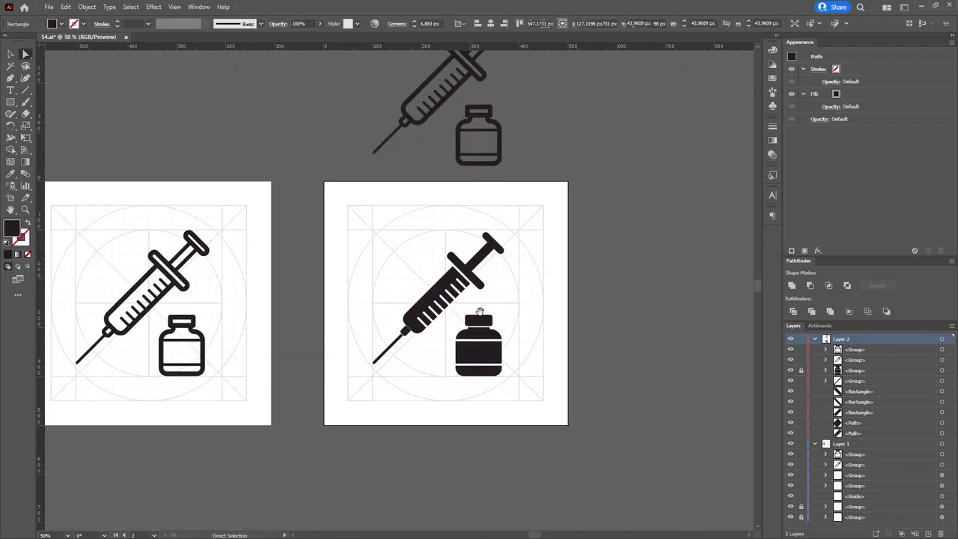
pyautogui.scroll(4, 480, 309)
pyautogui.click(218, 345)
# Step: Draw a straight line along the barrel's slotted edge and give it a 3 pt stroke
pyautogui.scroll(1, 497, 194)
pyautogui.moveTo(497, 195); pyautogui.dragTo(425, 251)
pyautogui.click(25, 90)
pyautogui.moveTo(523, 166); pyautogui.dragTo(517, 145)
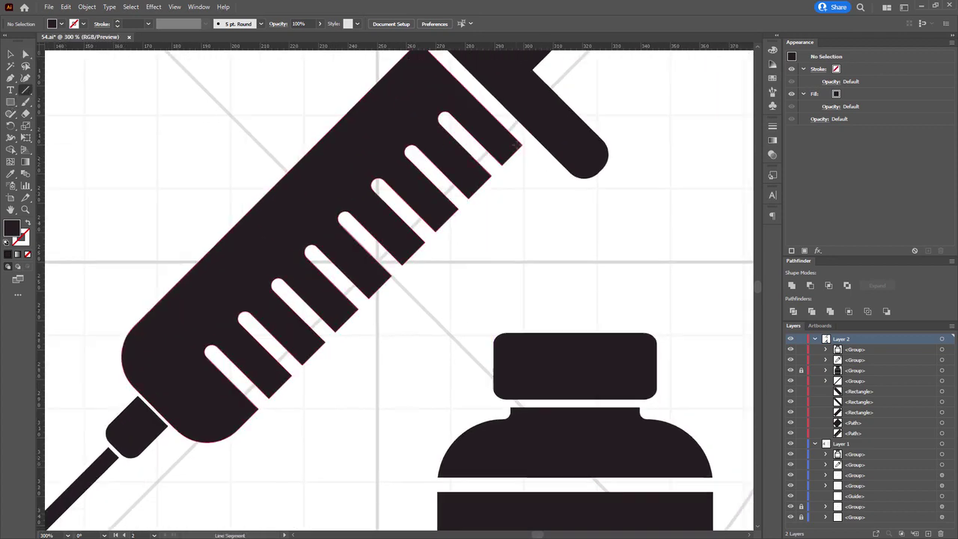
pyautogui.moveTo(237, 435); pyautogui.dragTo(237, 434)
pyautogui.press('i')
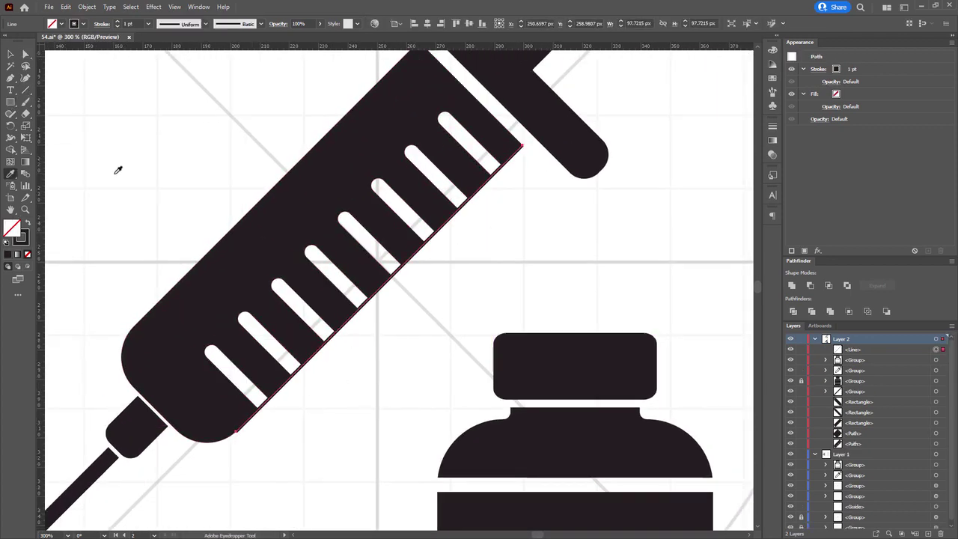
pyautogui.scroll(2, 140, 24)
pyautogui.scroll(4, 250, 419)
pyautogui.press('a')
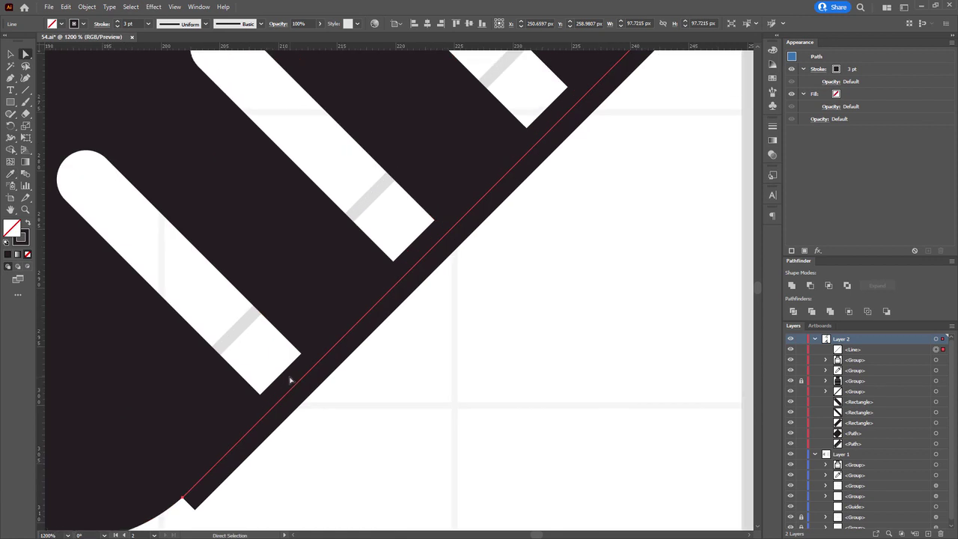
# Step: Move the edge line about 1 px inward, flush with the barrel's outer edge, and expand its stroke
pyautogui.moveTo(292, 380)
pyautogui.mouseDown()
pyautogui.moveTo(332, 338)
pyautogui.moveTo(321, 321)
pyautogui.mouseUp()
pyautogui.moveTo(316, 352); pyautogui.dragTo(286, 183)
pyautogui.scroll(3, 287, 182)
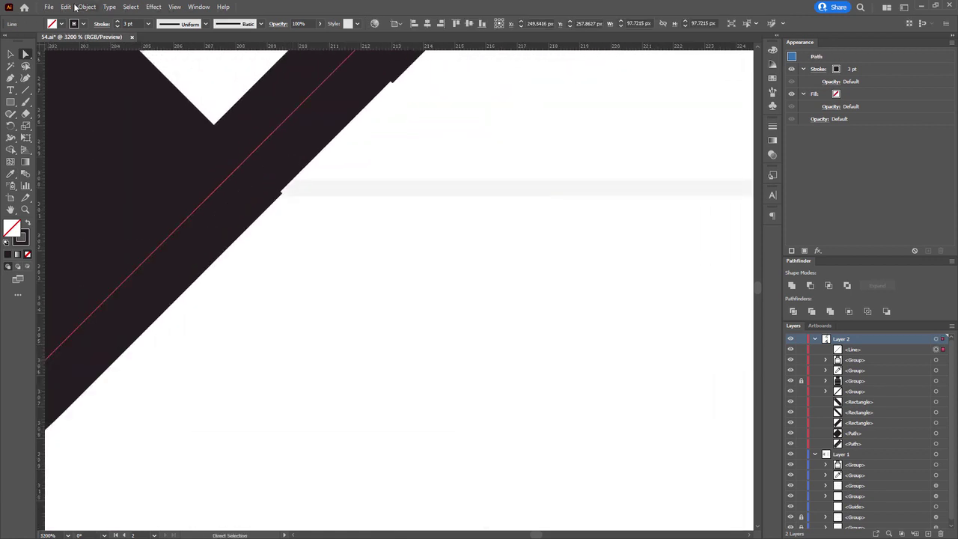
pyautogui.click(87, 7)
pyautogui.click(99, 133)
pyautogui.click(455, 330)
# Step: Select the barrel together with the expanded edge strip and divide them with Pathfinder
pyautogui.moveTo(264, 146); pyautogui.dragTo(270, 150)
pyautogui.scroll(-3, 247, 199)
pyautogui.keyDown('shift'); pyautogui.click(206, 191); pyautogui.keyUp('shift')
pyautogui.scroll(5, 149, 283)
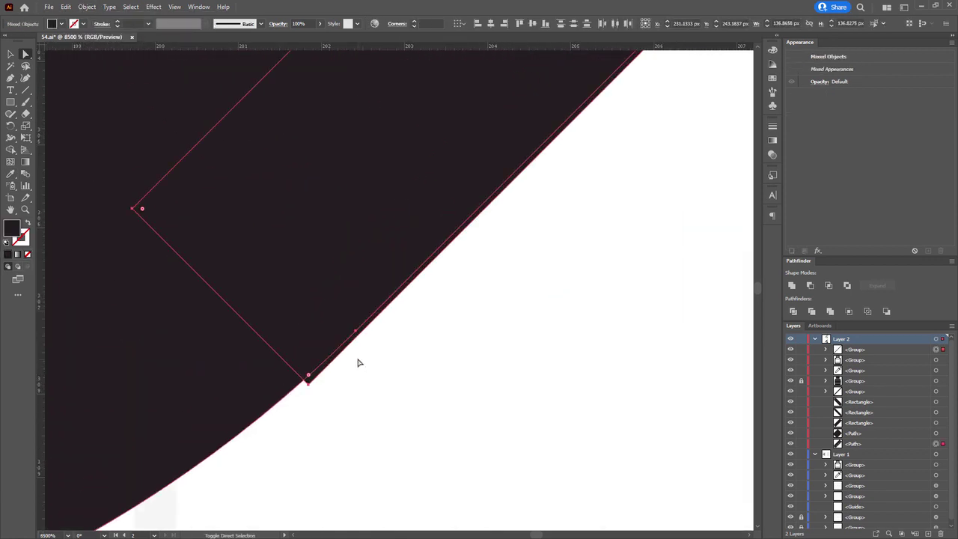
pyautogui.scroll(-4, 339, 356)
pyautogui.moveTo(604, 176); pyautogui.dragTo(483, 301)
pyautogui.moveTo(350, 389); pyautogui.dragTo(398, 307)
pyautogui.scroll(-4, 399, 308)
pyautogui.moveTo(602, 84); pyautogui.dragTo(256, 435)
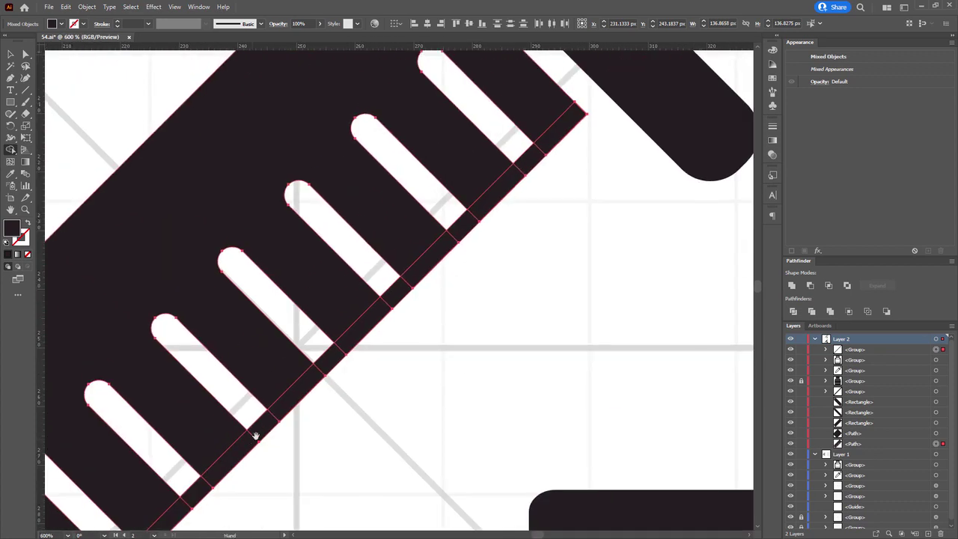
pyautogui.click(793, 312)
# Step: Try deleting the thin sliver along the barrel's divided outer edge
pyautogui.scroll(-3, 411, 300)
pyautogui.scroll(8, 287, 425)
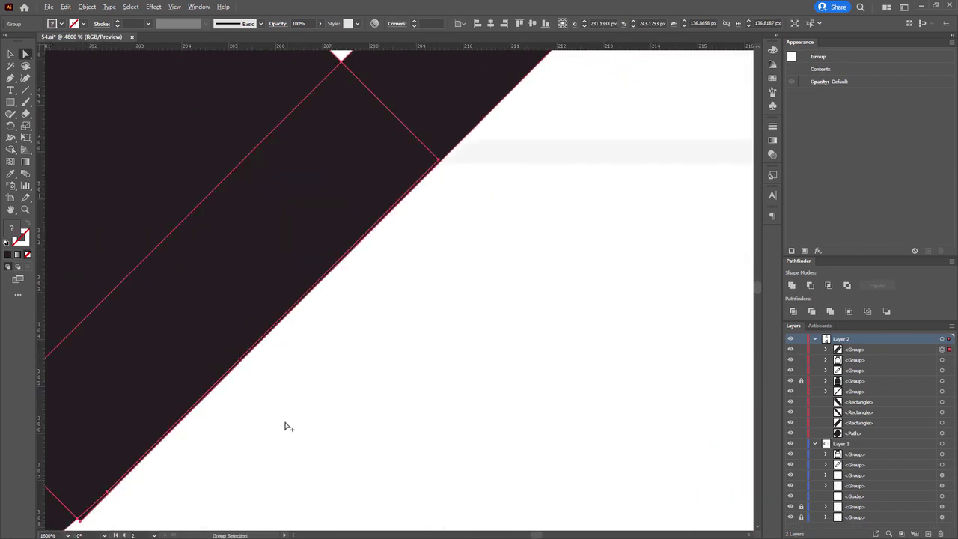
pyautogui.scroll(3, 218, 457)
pyautogui.click(258, 455)
pyautogui.click(217, 458)
pyautogui.press('Delete')
pyautogui.scroll(-4, 299, 458)
pyautogui.hotkey('ctrl', 'z')
pyautogui.scroll(-6, 321, 345)
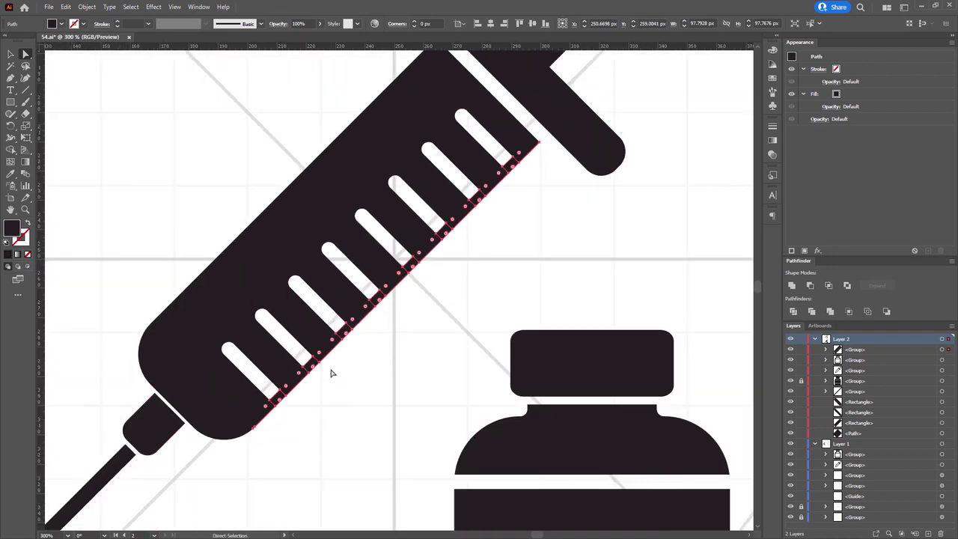
pyautogui.click(479, 237)
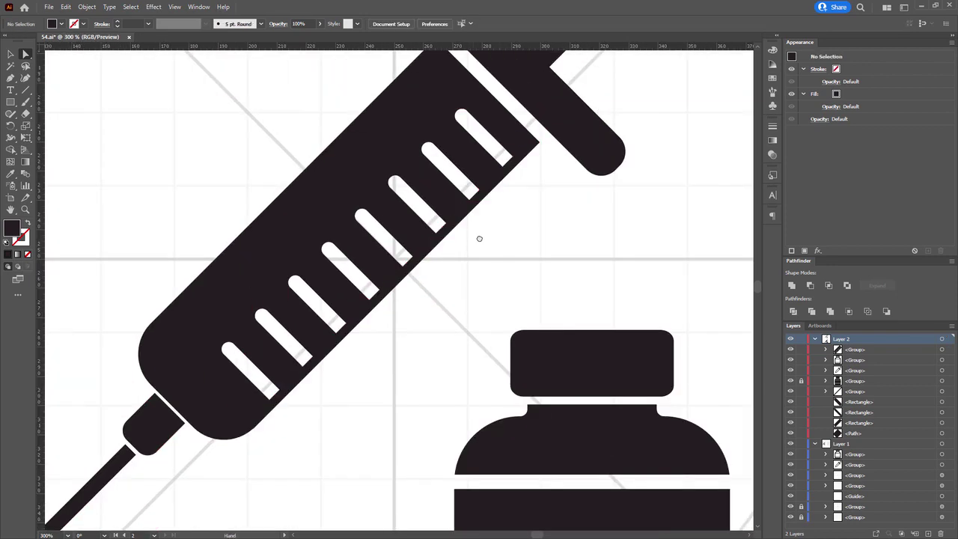
# Step: Trim the divided barrel pieces with Pathfinder
pyautogui.moveTo(479, 238); pyautogui.dragTo(512, 214)
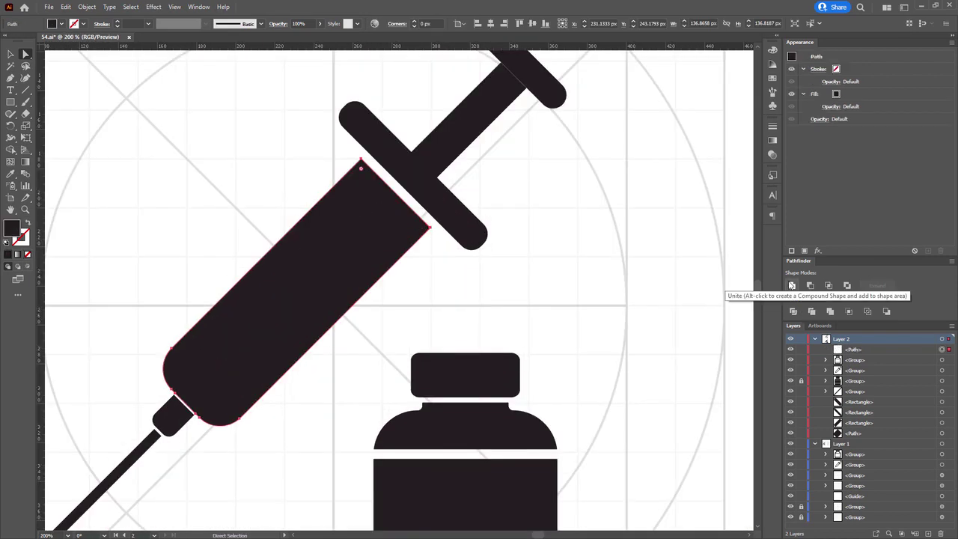
pyautogui.click(812, 311)
pyautogui.scroll(5, 241, 411)
# Step: Merge the edge strip's pieces into the barrel with Shape Builder, keeping the graduation slots open
pyautogui.hotkey('shift', 'm')
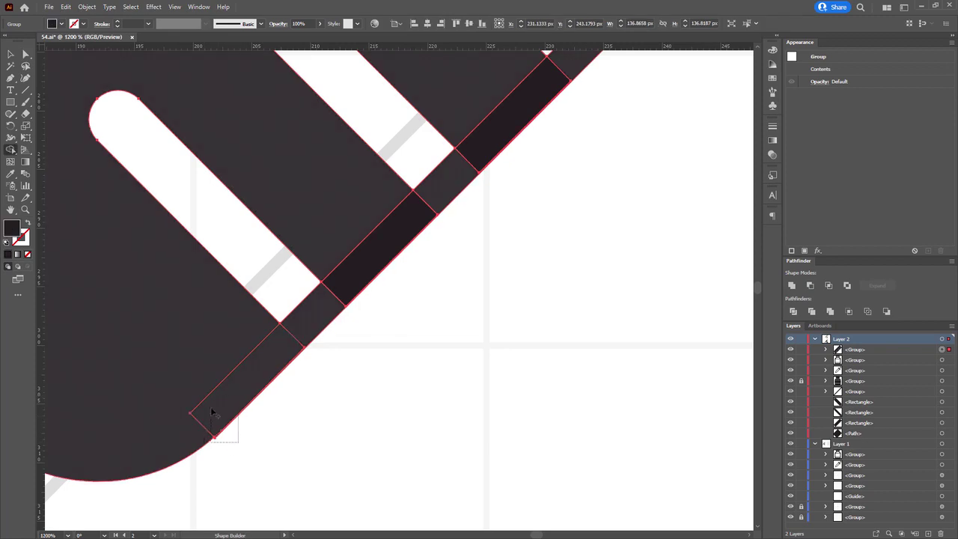
pyautogui.moveTo(483, 117); pyautogui.dragTo(479, 111)
pyautogui.moveTo(629, 83); pyautogui.dragTo(315, 509)
pyautogui.moveTo(466, 424); pyautogui.dragTo(419, 314)
pyautogui.moveTo(568, 165); pyautogui.dragTo(372, 339)
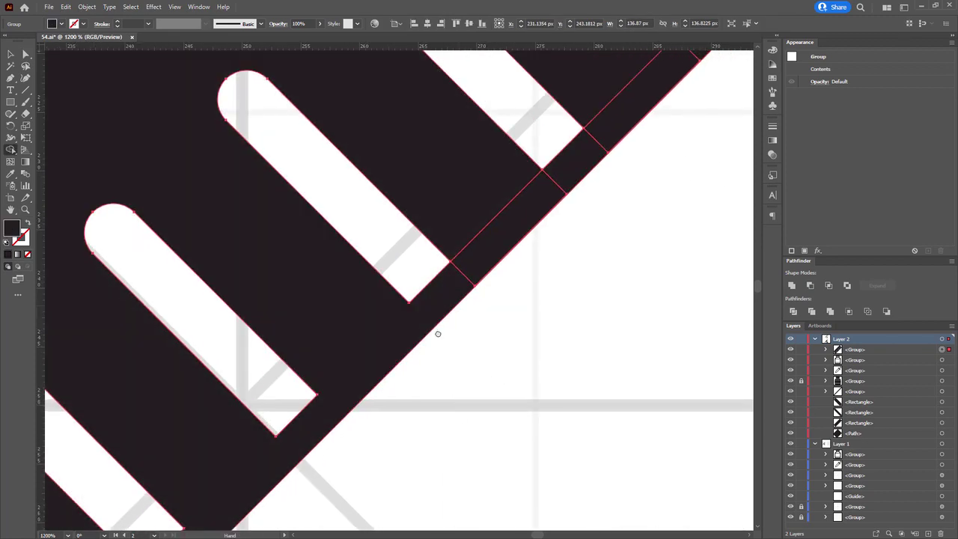
pyautogui.moveTo(599, 135); pyautogui.dragTo(360, 348)
pyautogui.moveTo(515, 218); pyautogui.dragTo(503, 157)
# Step: Shorten the plunger rod's lower end to leave a gap above the flange, keeping its upper end joined to the thumb rest
pyautogui.hotkey('ctrl', '0')
pyautogui.press('a')
pyautogui.click(548, 208)
pyautogui.moveTo(542, 208); pyautogui.dragTo(483, 188)
pyautogui.scroll(3, 372, 179)
pyautogui.click(437, 187)
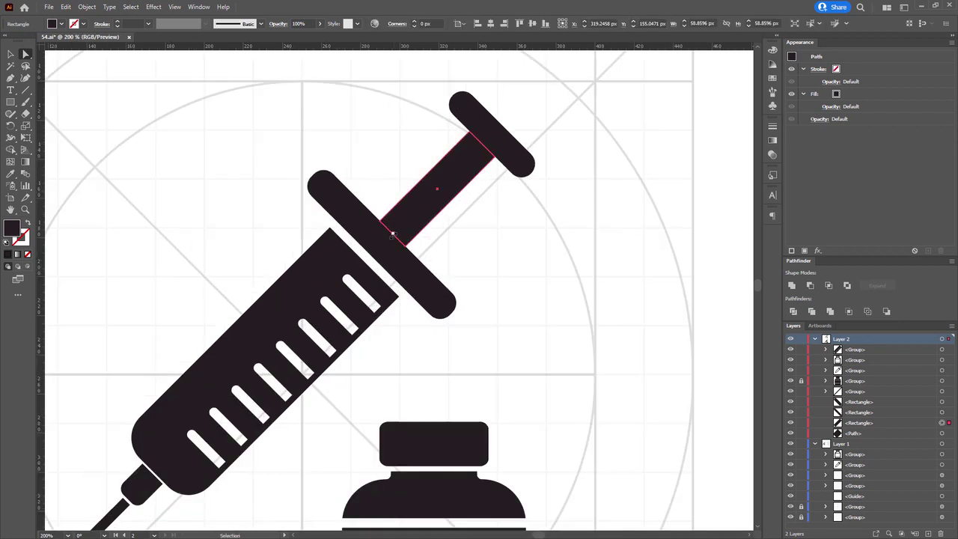
pyautogui.moveTo(392, 231); pyautogui.dragTo(398, 224)
pyautogui.click(372, 187)
pyautogui.scroll(5, 480, 140)
pyautogui.click(483, 157)
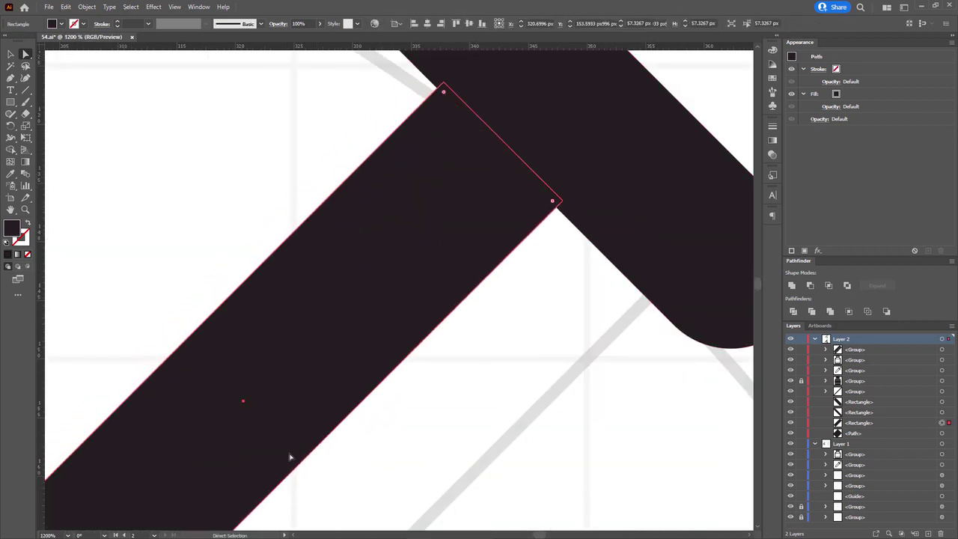
pyautogui.hotkey('ctrl', '0')
pyautogui.click(472, 257)
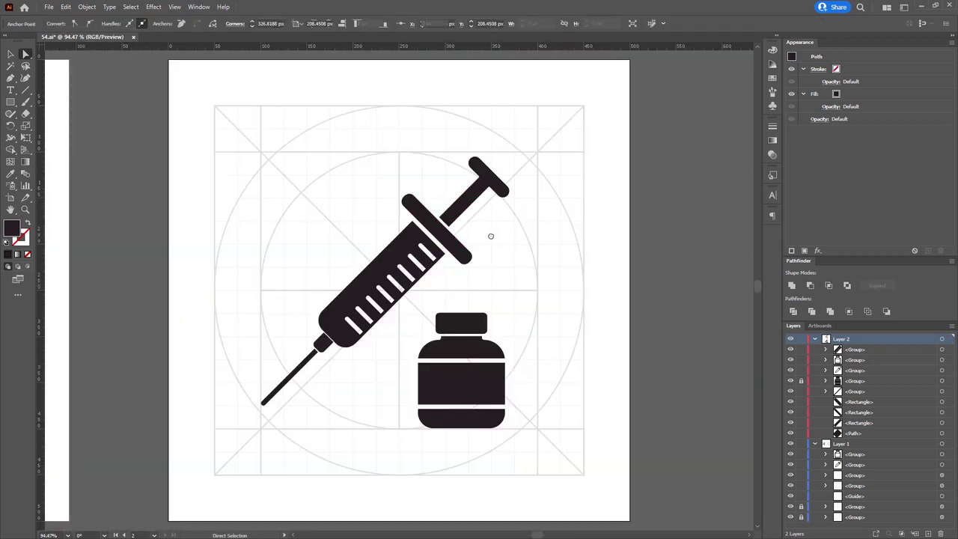
pyautogui.click(491, 236)
# Step: Group all the solid syringe pieces
pyautogui.moveTo(500, 236); pyautogui.dragTo(424, 220)
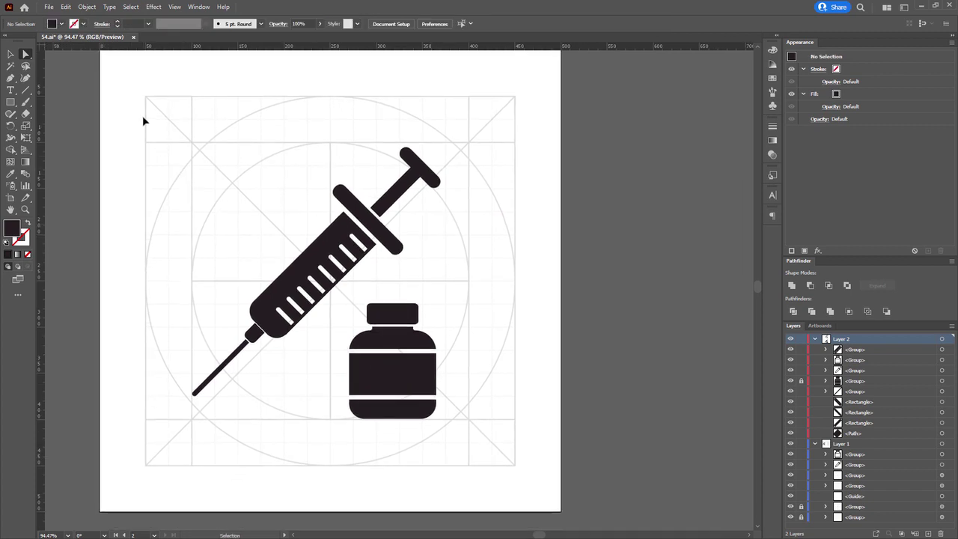
pyautogui.moveTo(142, 105); pyautogui.dragTo(494, 444)
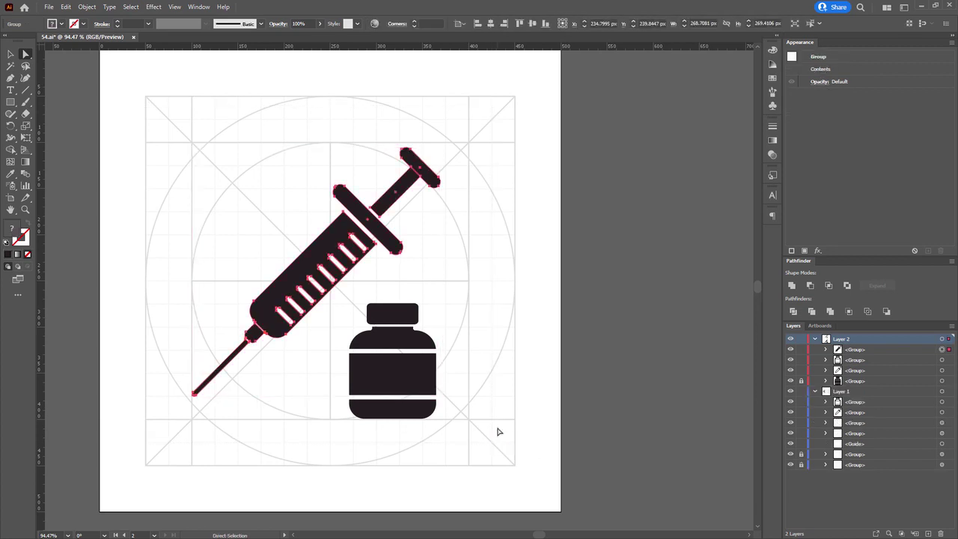
pyautogui.click(500, 431)
# Step: Unlock the bottle group and move the solid syringe and bottle in place onto a new layer above Layer 2
pyautogui.moveTo(497, 427); pyautogui.dragTo(492, 399)
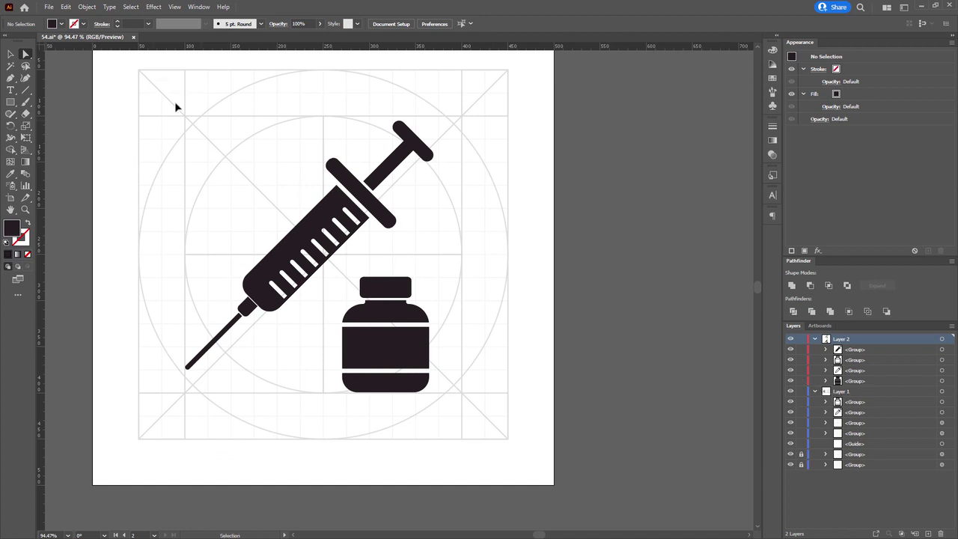
pyautogui.moveTo(498, 467); pyautogui.dragTo(496, 467)
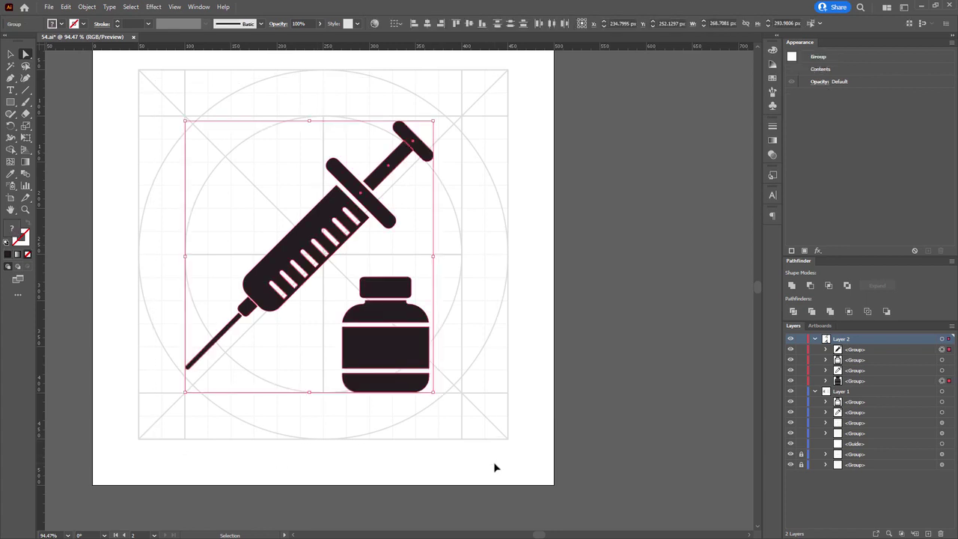
pyautogui.hotkey('ctrl', 'x')
pyautogui.hotkey('ctrl', 'l')
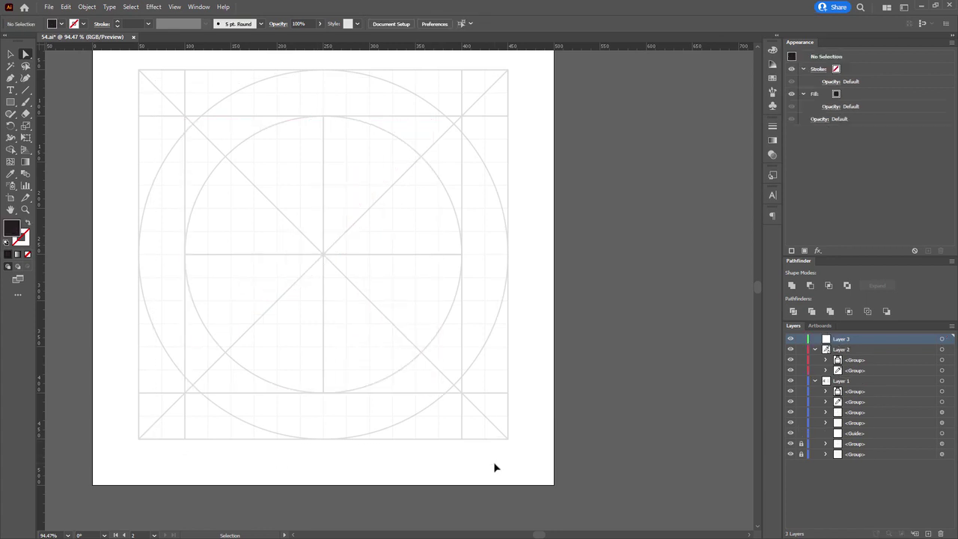
pyautogui.hotkey('ctrl', 'f')
pyautogui.moveTo(489, 434); pyautogui.dragTo(464, 458)
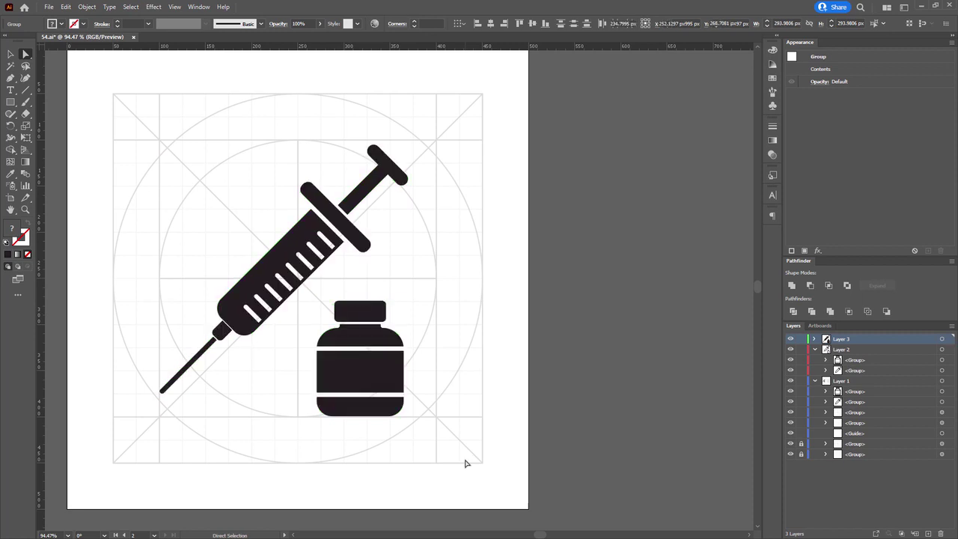
# Step: Duplicate the second artboard with its artwork to create a third artboard beside it
pyautogui.hotkey('ctrl', '-')
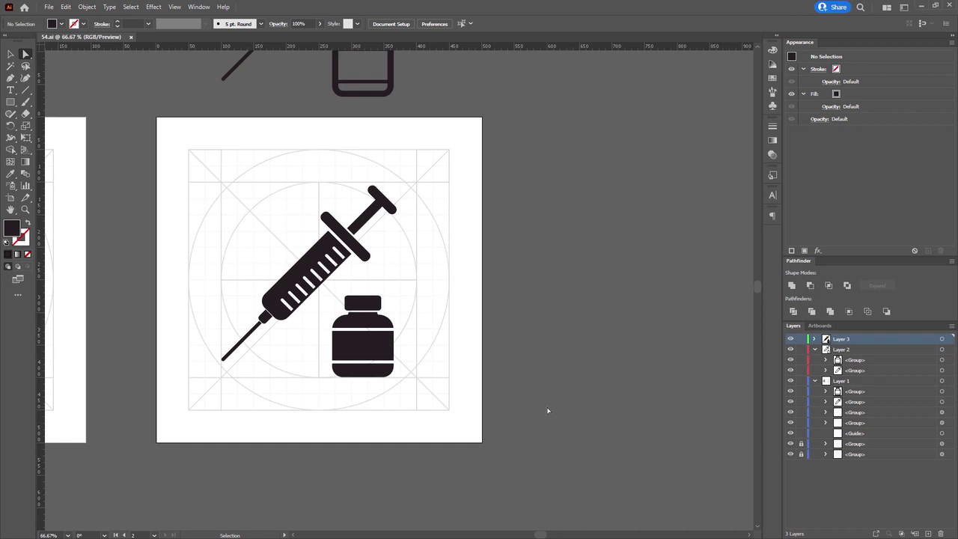
pyautogui.hotkey('shift', 'o')
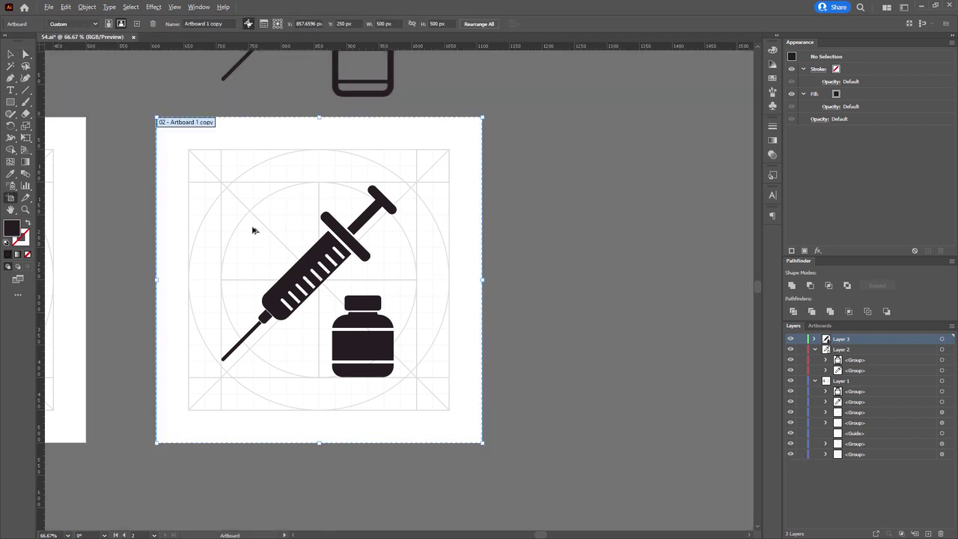
pyautogui.moveTo(177, 123); pyautogui.dragTo(559, 123)
pyautogui.press('v')
# Step: Lock the construction grid groups on the third artboard
pyautogui.click(638, 232)
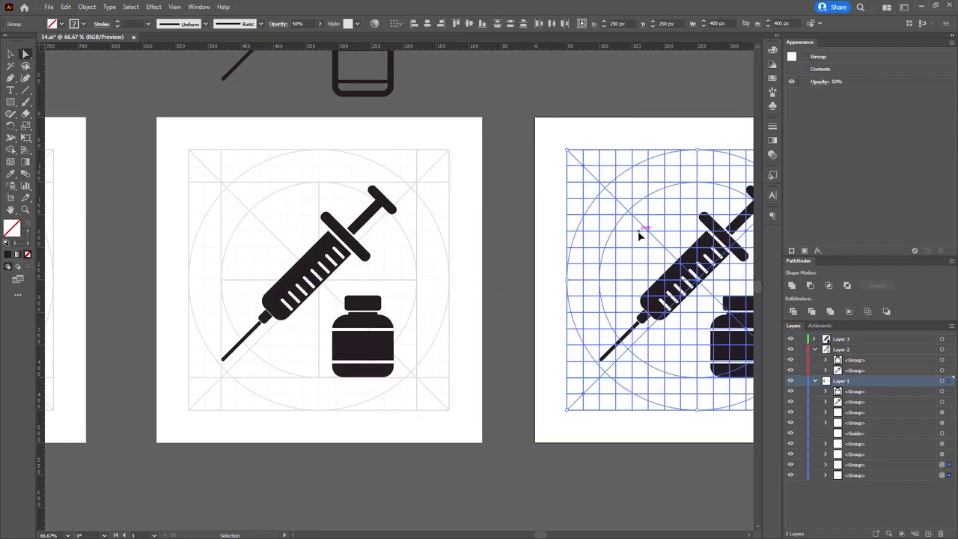
pyautogui.hotkey('ctrl', '2')
pyautogui.moveTo(646, 227); pyautogui.dragTo(356, 243)
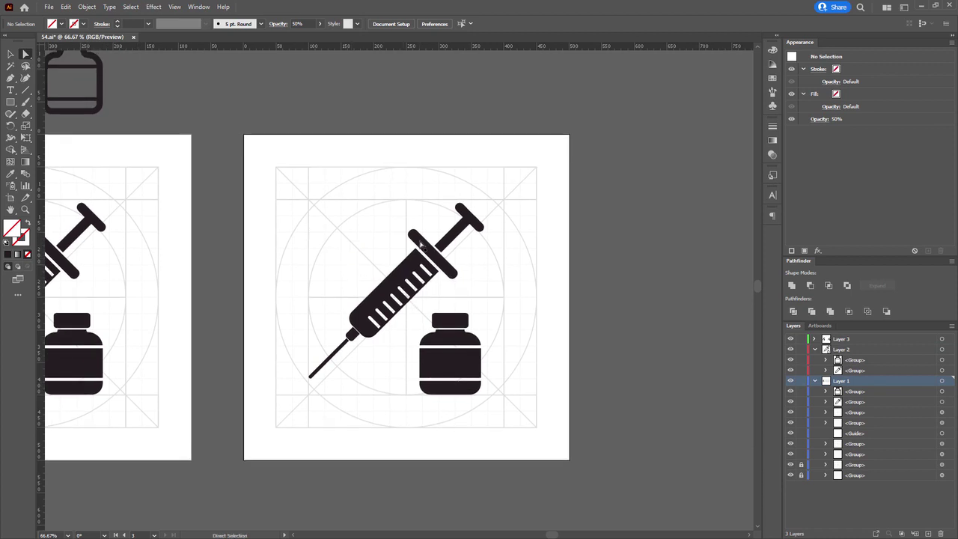
# Step: Draw a square of about 62.5 px in the empty space above the third artboard
pyautogui.moveTo(423, 206)
pyautogui.mouseDown()
pyautogui.moveTo(419, 229)
pyautogui.moveTo(420, 198)
pyautogui.mouseUp()
pyautogui.scroll(1, 423, 224)
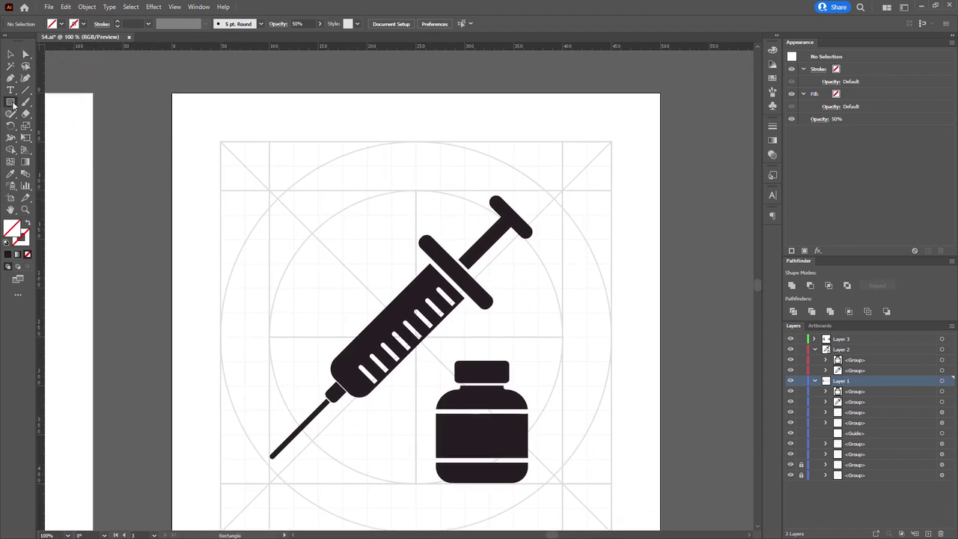
pyautogui.scroll(-1, 268, 105)
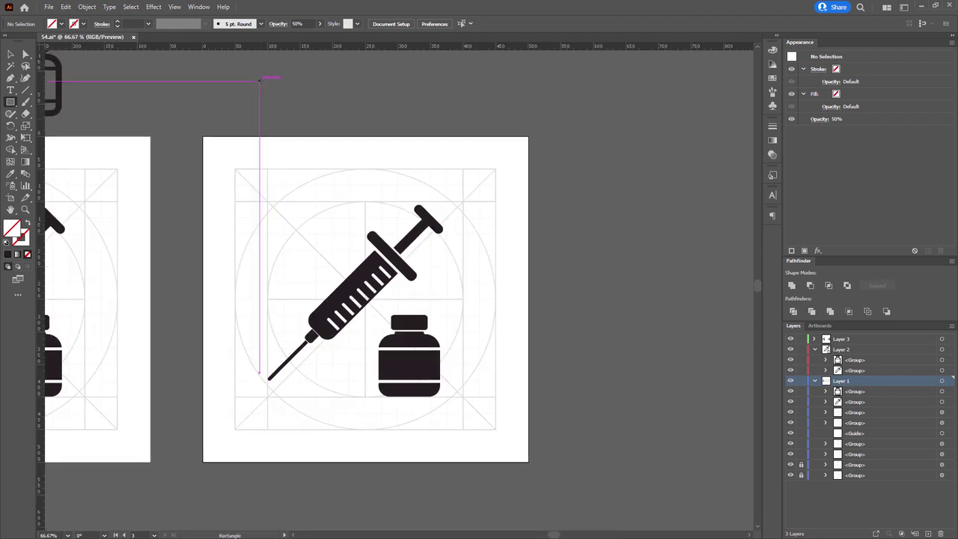
pyautogui.press('a')
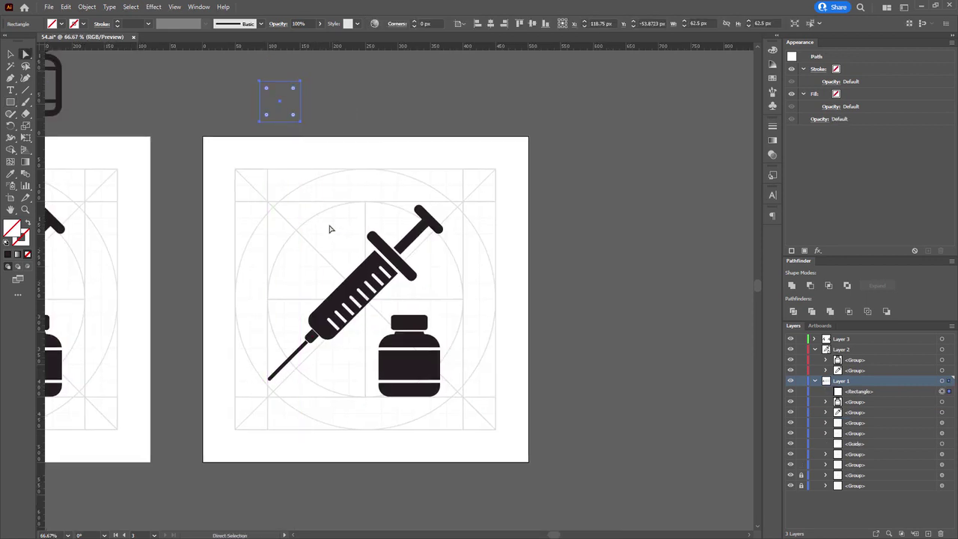
# Step: Fill the square with the syringe's dark colour and duplicate it into an evenly spaced row of four squares
pyautogui.press('i')
pyautogui.click(354, 284)
pyautogui.press('v')
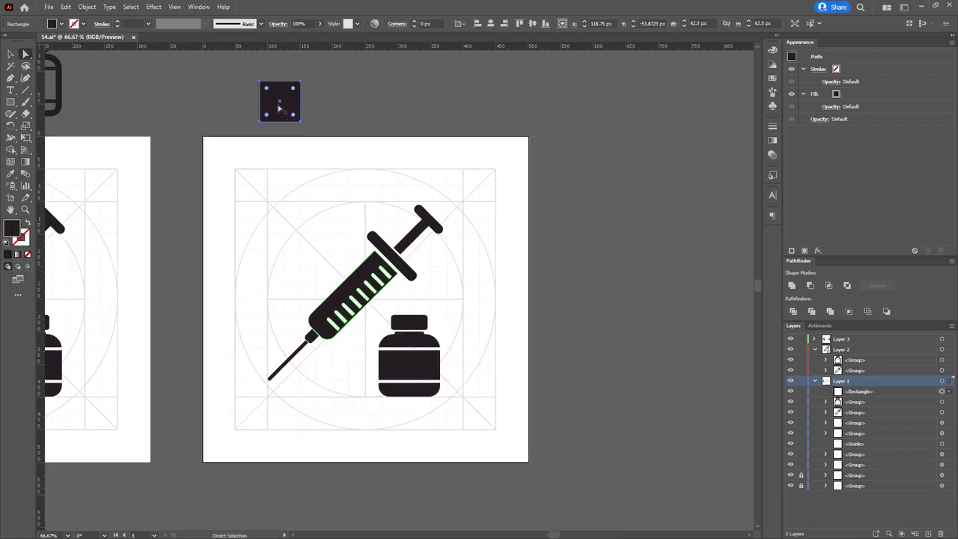
pyautogui.moveTo(295, 102); pyautogui.dragTo(331, 102)
pyautogui.hotkey('ctrl', 'd')
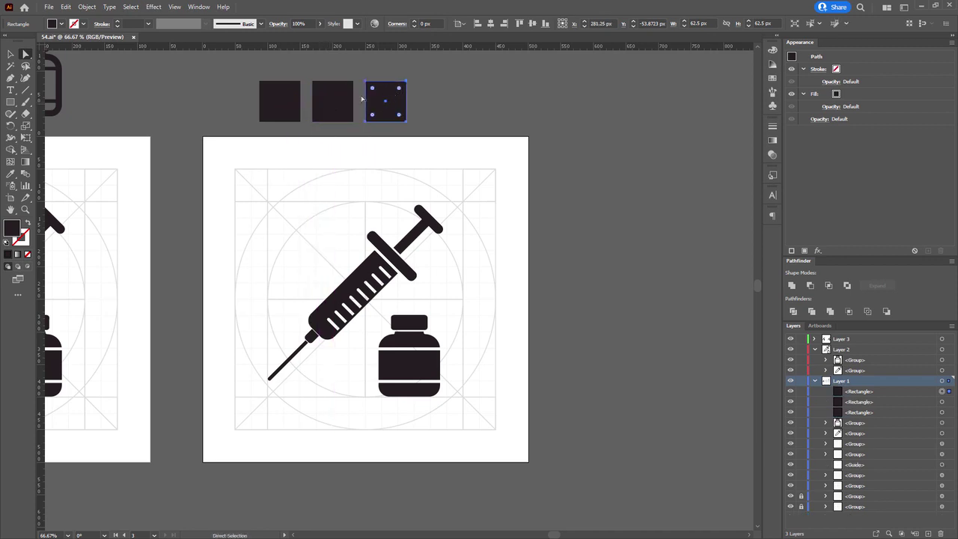
pyautogui.click(254, 83)
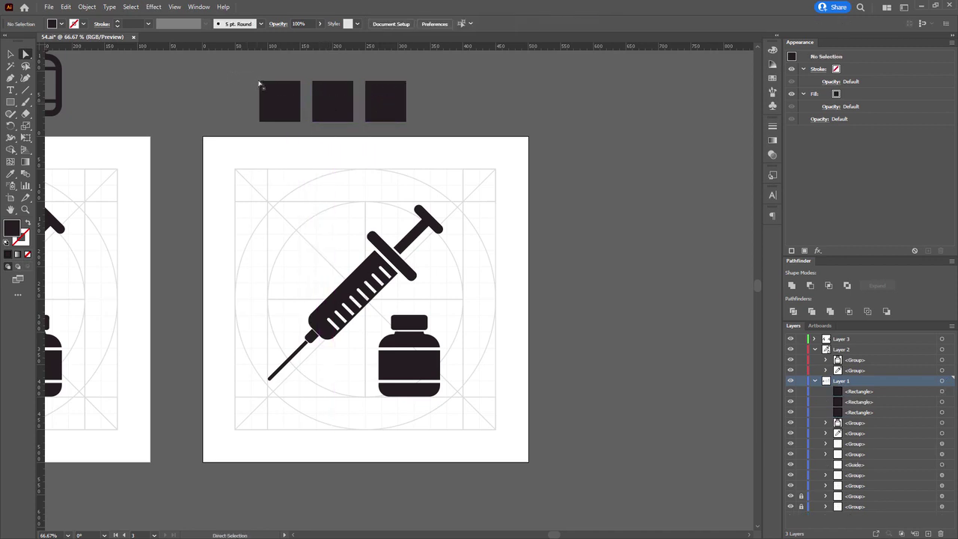
pyautogui.hotkey('ctrl', 'z')
pyautogui.hotkey('ctrl', 'd')
pyautogui.hotkey('ctrl', 'd')
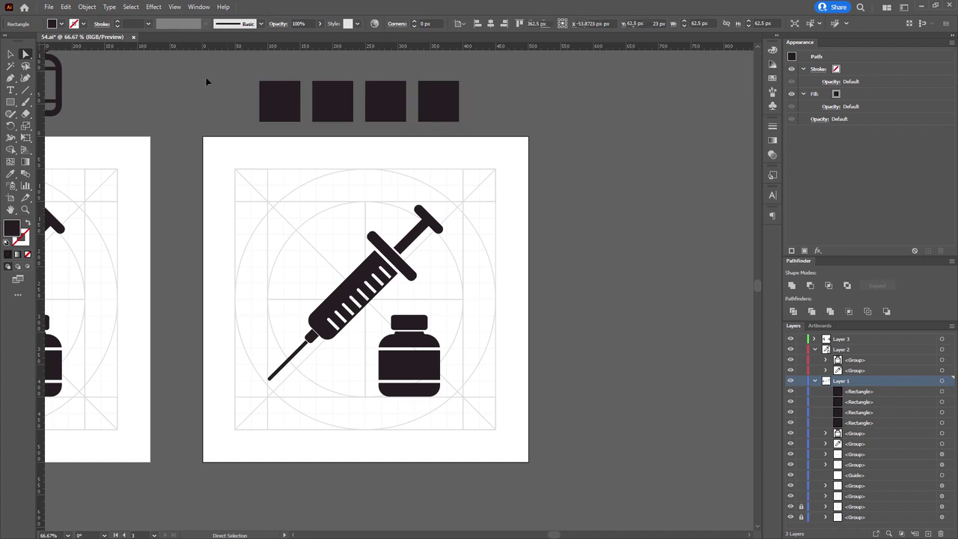
# Step: Shift the four squares slightly to the right and group them
pyautogui.moveTo(207, 80); pyautogui.dragTo(450, 108)
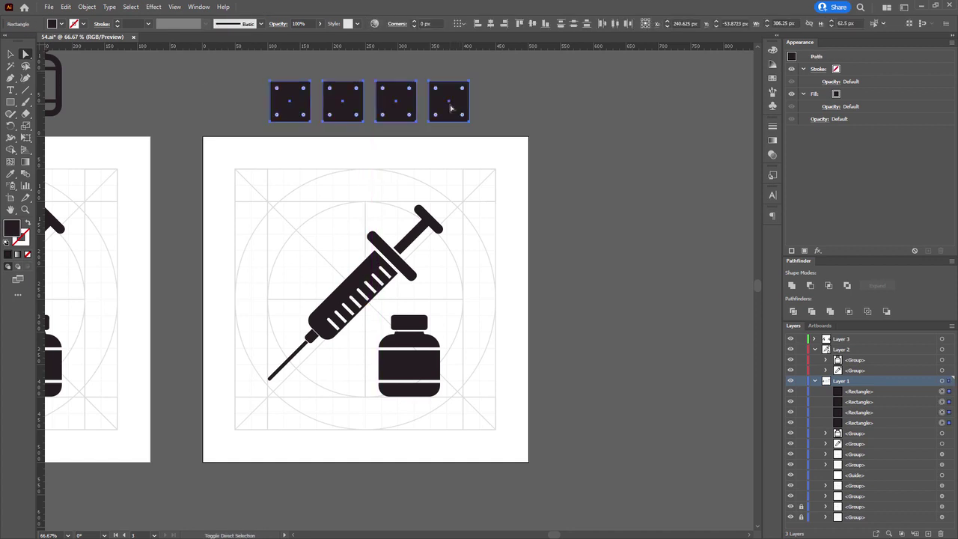
pyautogui.hotkey('ctrl', 'g')
pyautogui.click(547, 109)
# Step: Fill the first square with a bright light blue based on the blue of the High Contrast 2 harmony
pyautogui.click(290, 106)
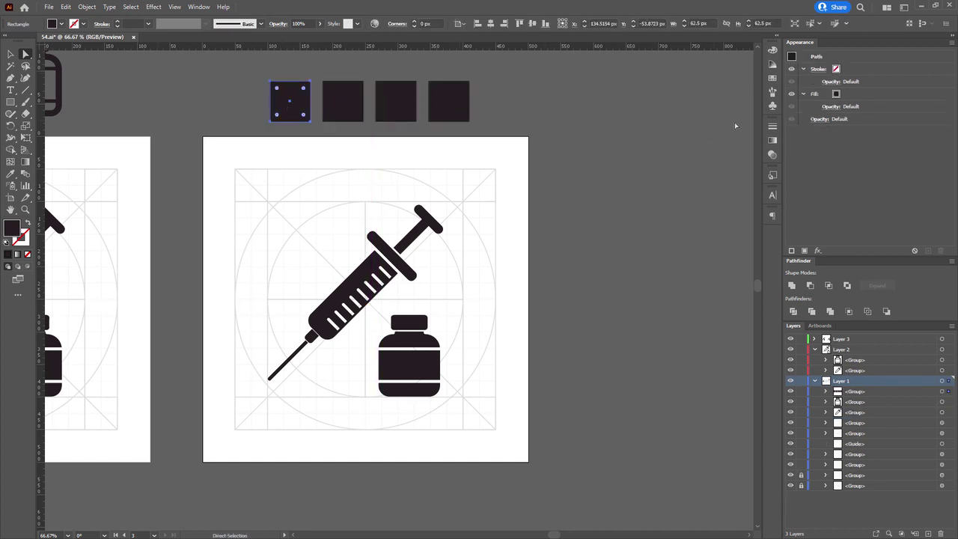
pyautogui.click(776, 64)
pyautogui.click(754, 57)
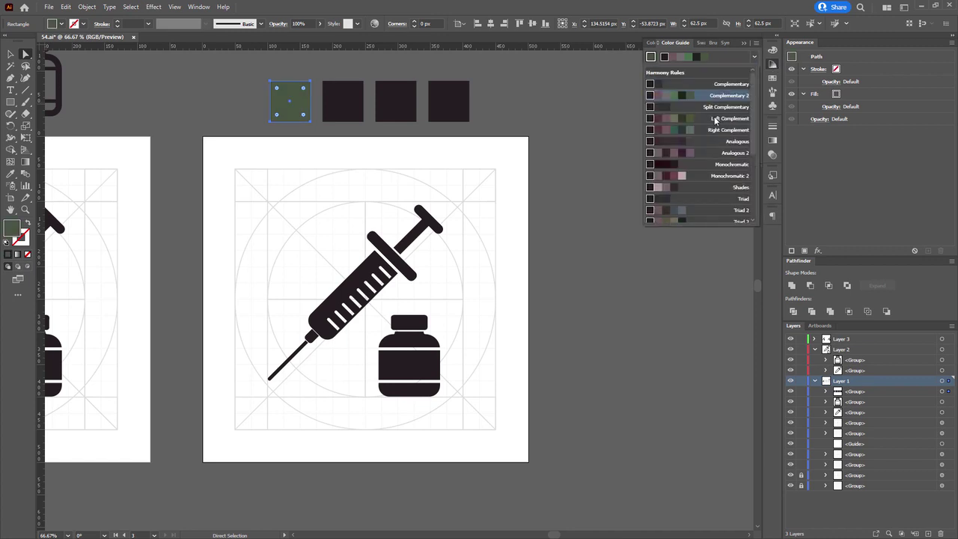
pyautogui.scroll(-3, 716, 123)
pyautogui.click(726, 218)
pyautogui.click(702, 118)
pyautogui.doubleClick(11, 228)
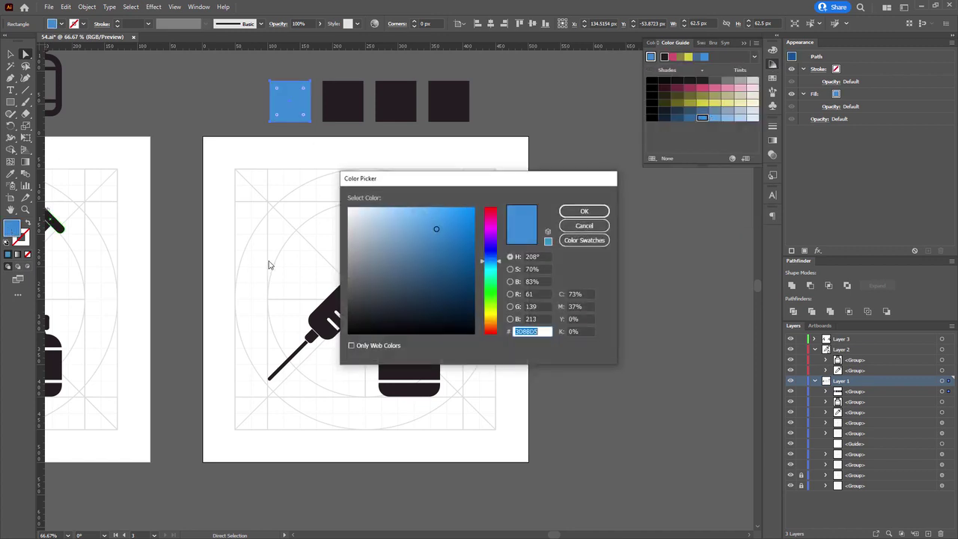
pyautogui.click(591, 212)
# Step: Fill the second square with a dark green shade from the High Contrast 4 harmony
pyautogui.click(343, 102)
pyautogui.click(753, 57)
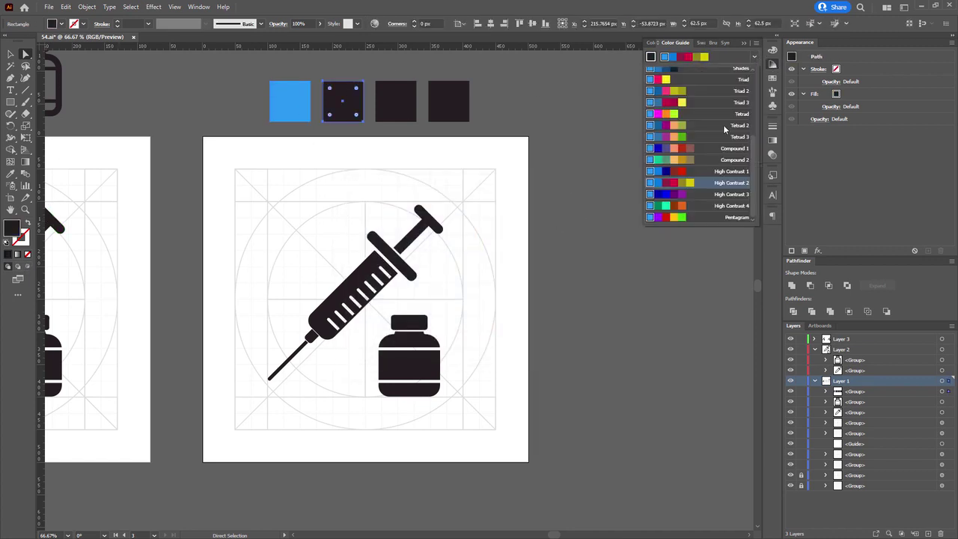
pyautogui.click(689, 208)
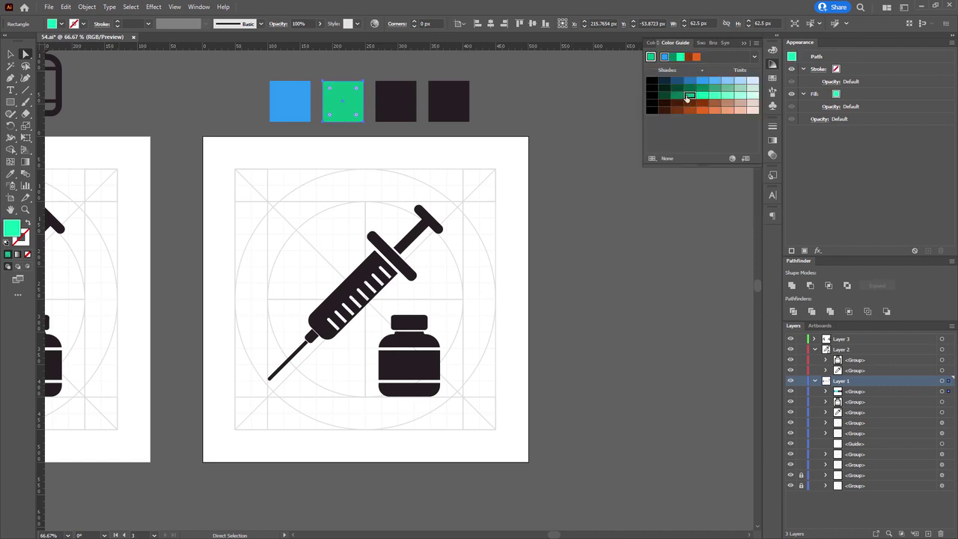
# Step: Fill the third square with a dark neutral grey, desaturated from a blue-grey guide colour
pyautogui.click(395, 101)
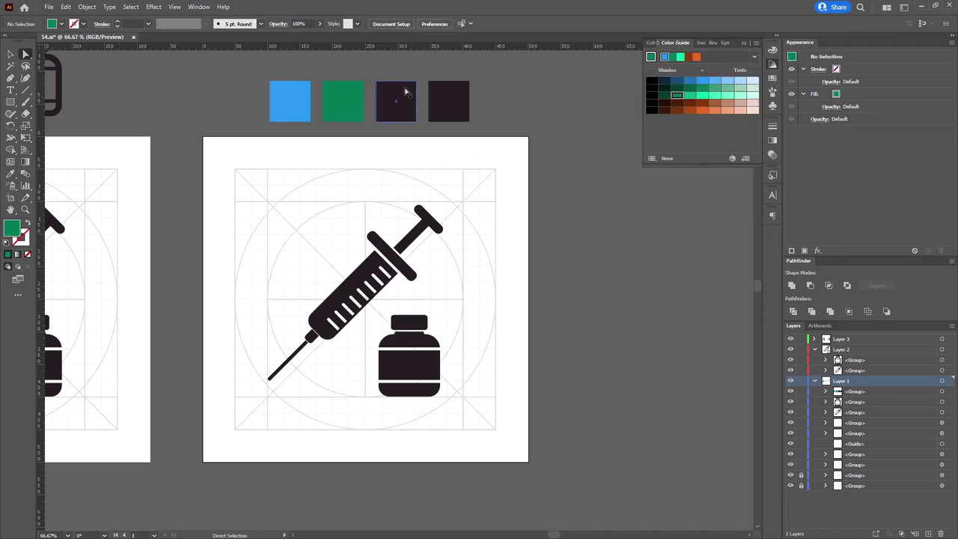
pyautogui.click(756, 57)
pyautogui.click(702, 114)
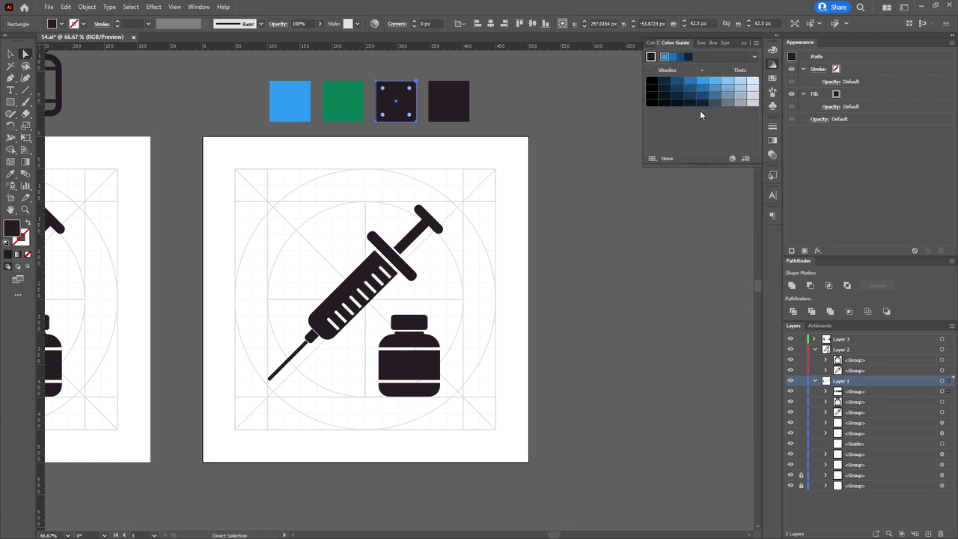
pyautogui.doubleClick(12, 229)
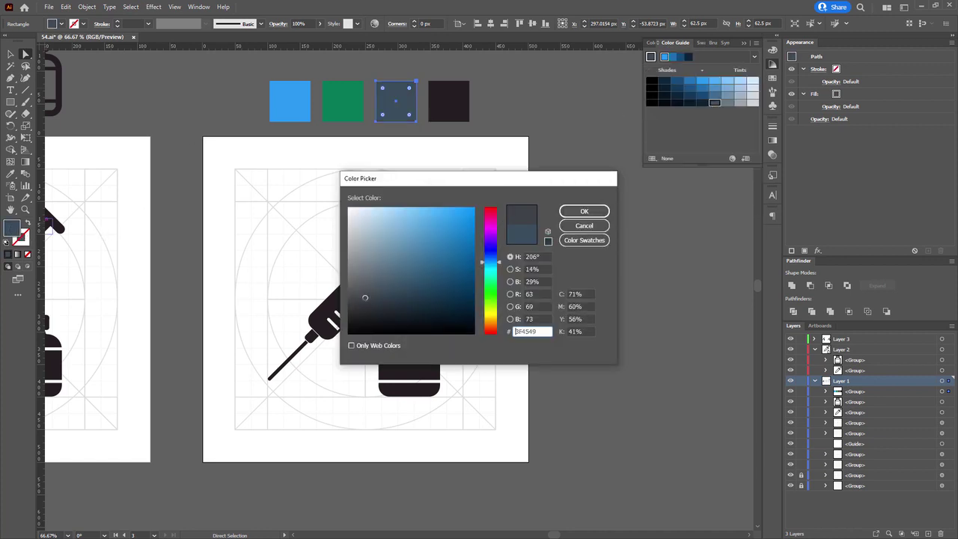
pyautogui.click(584, 211)
# Step: Fill the fourth square with a medium blue shade derived from the first square's light blue
pyautogui.click(448, 101)
pyautogui.press('i')
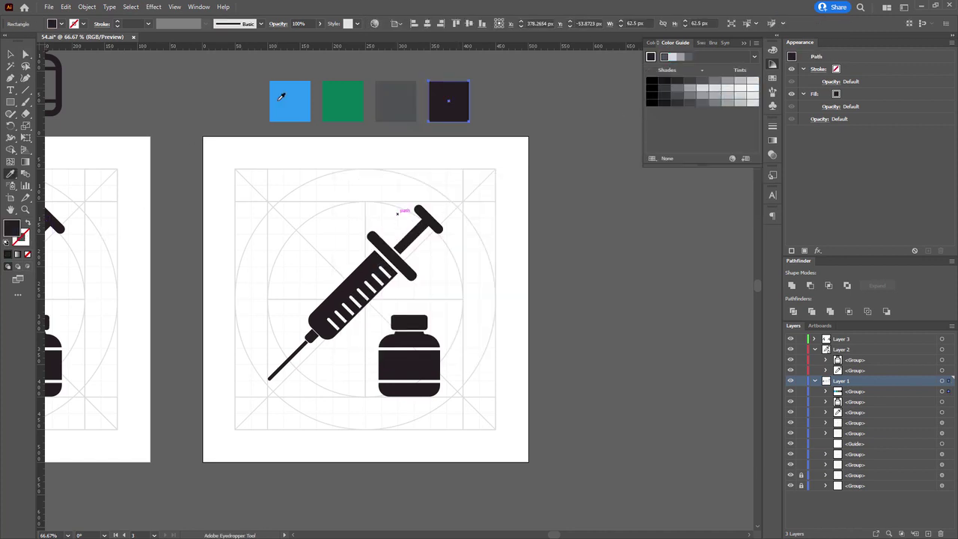
pyautogui.click(282, 95)
pyautogui.click(703, 88)
pyautogui.press('a')
pyautogui.click(607, 186)
# Step: Duplicate the group of colour squares beside the third artboard and rotate the copy into a vertical column
pyautogui.moveTo(571, 223); pyautogui.dragTo(575, 288)
pyautogui.hotkey('ctrl', '+')
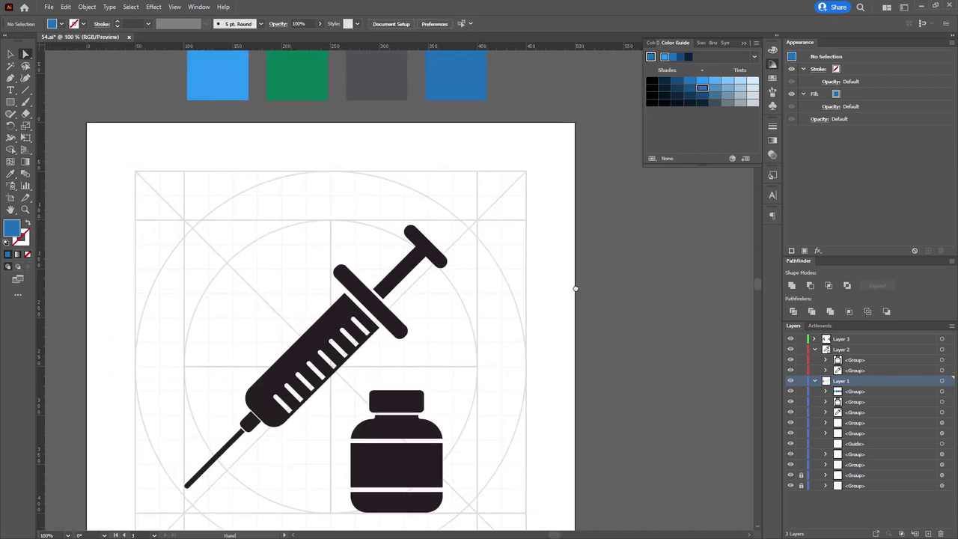
pyautogui.keyDown('ctrl'); pyautogui.click(222, 84); pyautogui.keyUp('ctrl')
pyautogui.keyDown('alt'); pyautogui.moveTo(222, 84); pyautogui.dragTo(617, 338); pyautogui.keyUp('alt')
pyautogui.moveTo(592, 330); pyautogui.dragTo(453, 268)
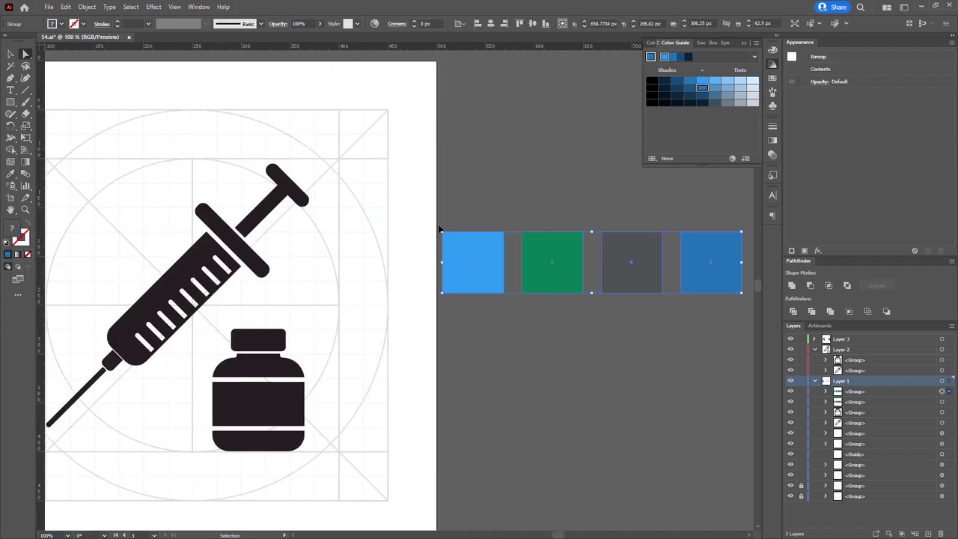
pyautogui.keyDown('shift'); pyautogui.moveTo(440, 227); pyautogui.dragTo(508, 216); pyautogui.keyUp('shift')
pyautogui.click(631, 289)
pyautogui.moveTo(632, 289); pyautogui.dragTo(670, 264)
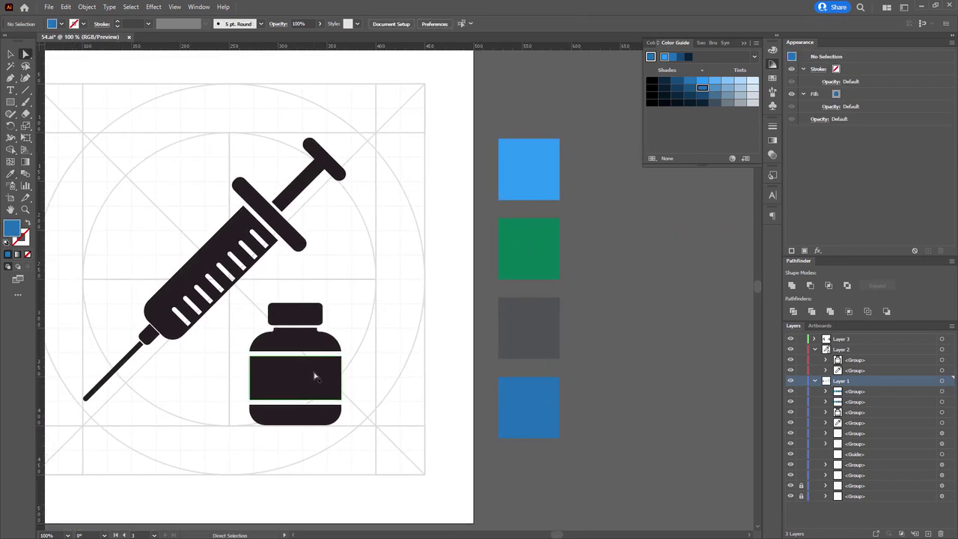
# Step: Fill the bottle's label band with the light blue of the first colour square
pyautogui.click(315, 375)
pyautogui.press('i')
pyautogui.click(529, 394)
pyautogui.press('a')
pyautogui.press('i')
pyautogui.click(529, 172)
pyautogui.press('a')
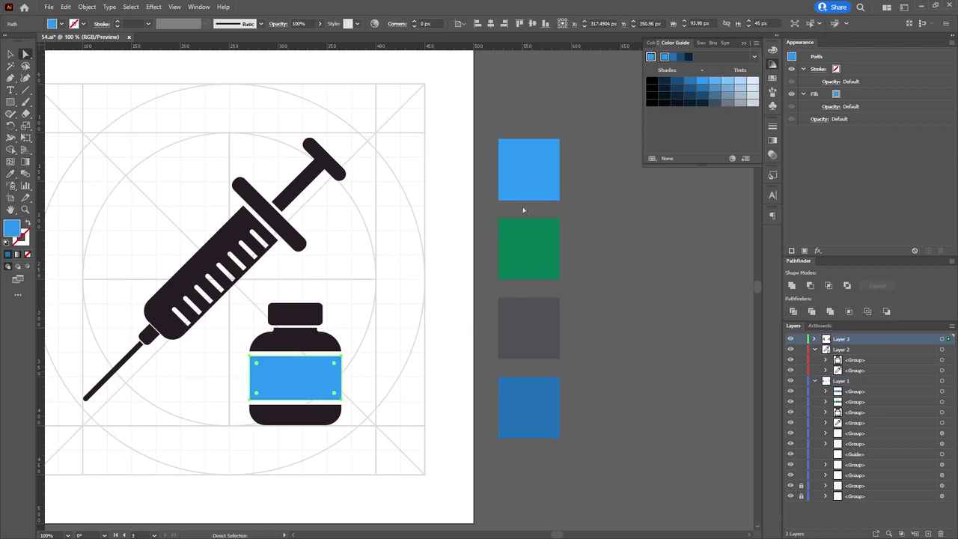
pyautogui.click(522, 210)
# Step: Fill the bottle's cap with the green of the second colour square
pyautogui.click(300, 319)
pyautogui.press('i')
pyautogui.click(536, 244)
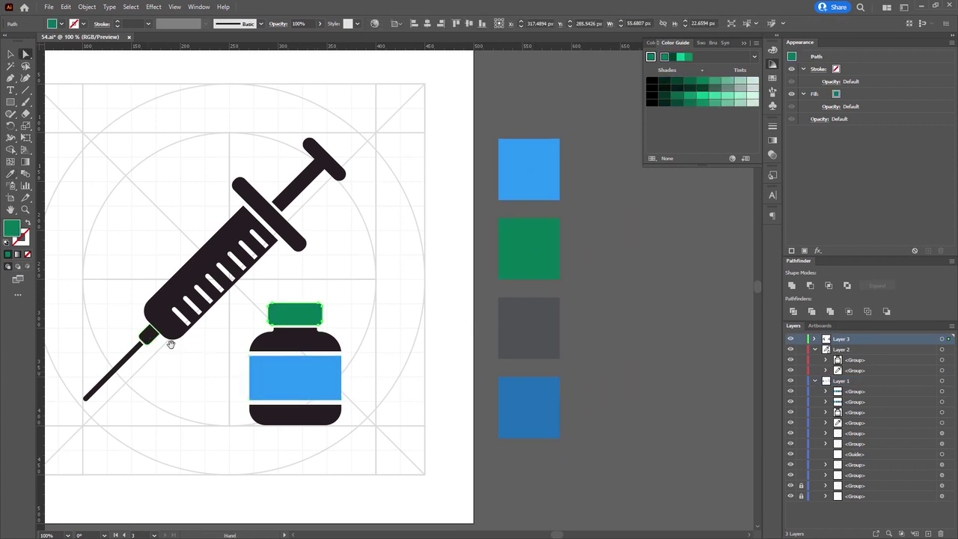
# Step: Fill the upper and lower sections of the bottle's body with a dark navy, darkened from the medium blue square
pyautogui.moveTo(171, 344); pyautogui.dragTo(200, 334)
pyautogui.press('a')
pyautogui.click(326, 330)
pyautogui.press('i')
pyautogui.click(569, 292)
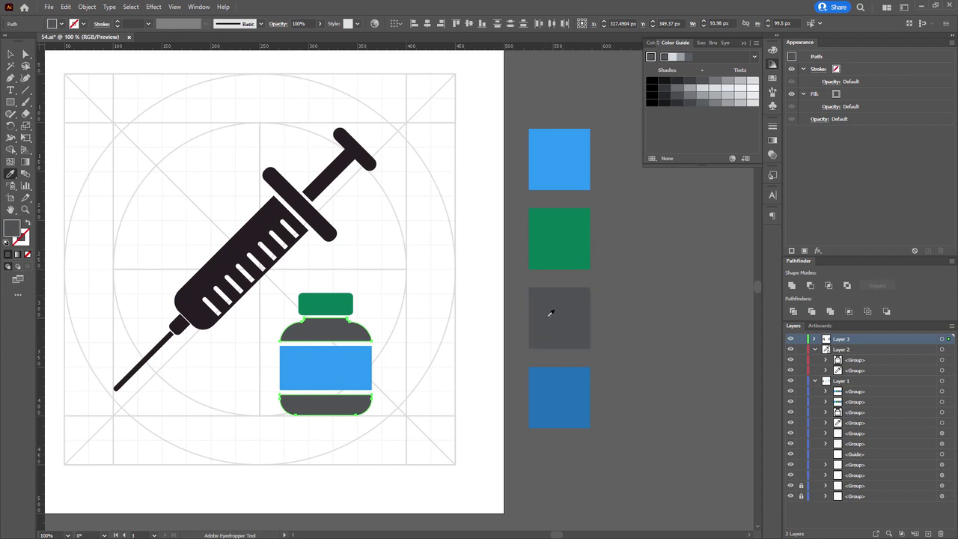
pyautogui.click(554, 379)
pyautogui.doubleClick(12, 230)
pyautogui.click(438, 294)
pyautogui.click(590, 214)
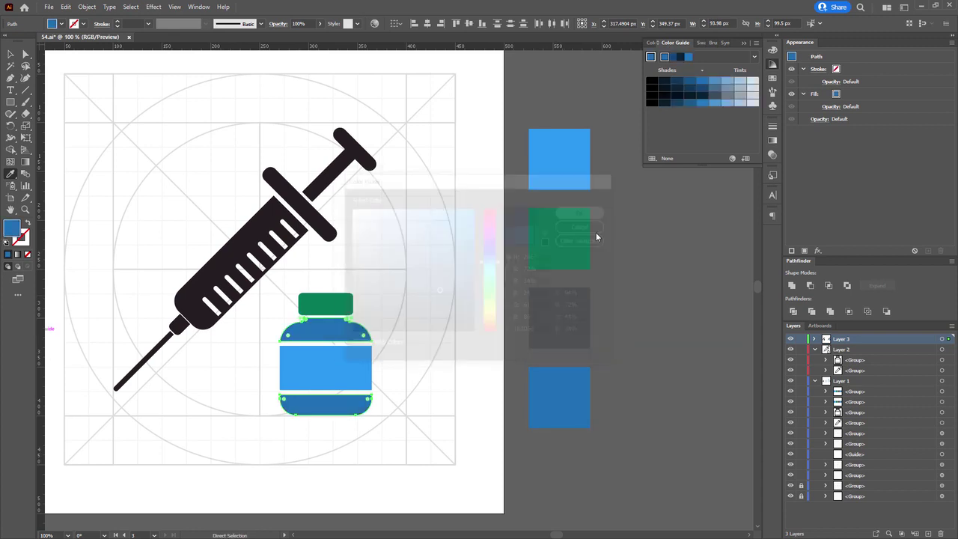
pyautogui.press('a')
pyautogui.click(449, 221)
# Step: Fill the syringe's finger flange and needle hub with the dark navy of the bottle's body
pyautogui.moveTo(322, 205); pyautogui.dragTo(336, 205)
pyautogui.click(317, 206)
pyautogui.press('i')
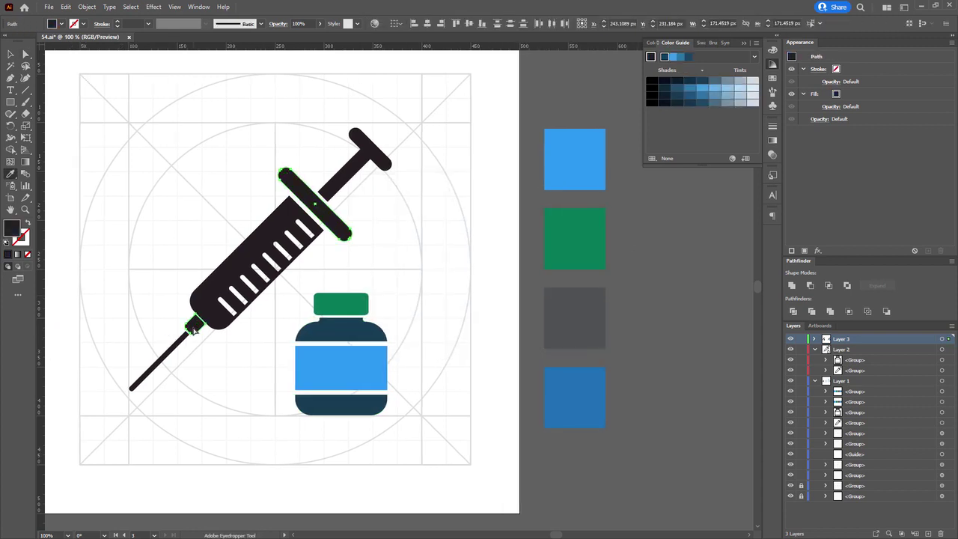
pyautogui.click(341, 325)
pyautogui.press('a')
# Step: Fill the syringe's barrel with the light blue of the bottle's label
pyautogui.click(283, 244)
pyautogui.press('i')
pyautogui.click(328, 357)
pyautogui.press('a')
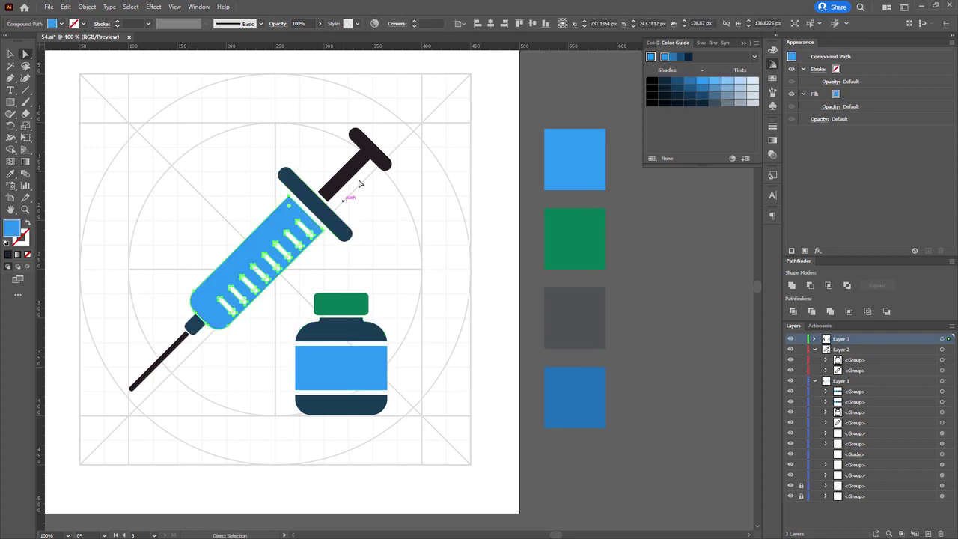
# Step: Fill the syringe's plunger rod and handle with the medium blue of the fourth colour square
pyautogui.keyDown('shift'); pyautogui.click(360, 165); pyautogui.keyUp('shift')
pyautogui.press('i')
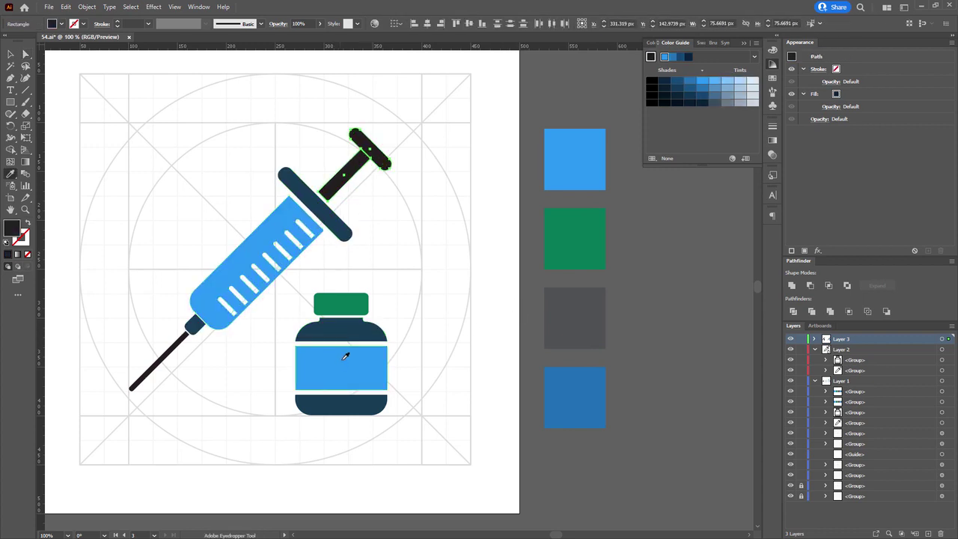
pyautogui.click(554, 164)
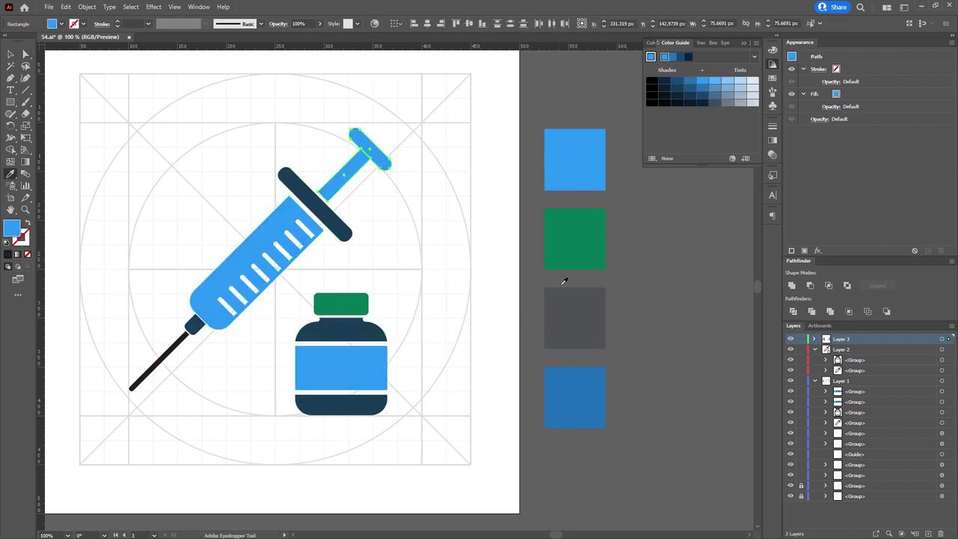
pyautogui.click(554, 377)
# Step: Fill the syringe's needle with the dark grey of the third colour square
pyautogui.keyDown('ctrl'); pyautogui.click(158, 361); pyautogui.keyUp('ctrl')
pyautogui.click(545, 324)
pyautogui.keyDown('ctrl'); pyautogui.click(650, 318); pyautogui.keyUp('ctrl')
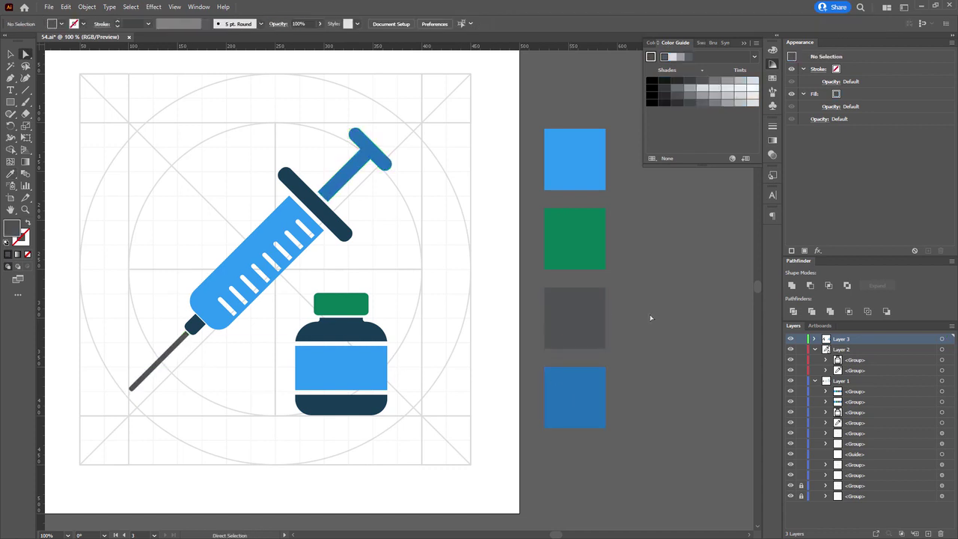
# Step: Isolate the barrel's compound path and separate the graduation marks into their own compound path
pyautogui.click(288, 228)
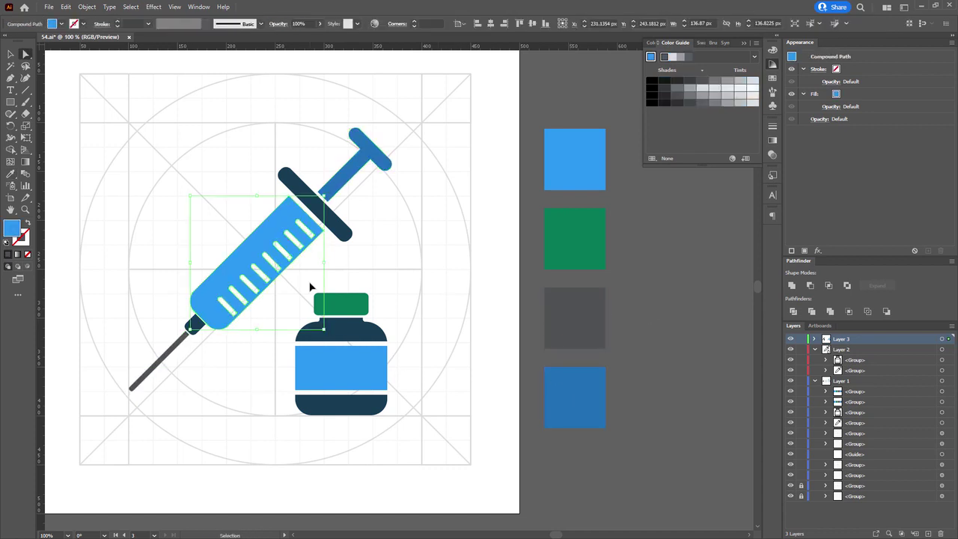
pyautogui.rightClick(286, 217)
pyautogui.click(330, 297)
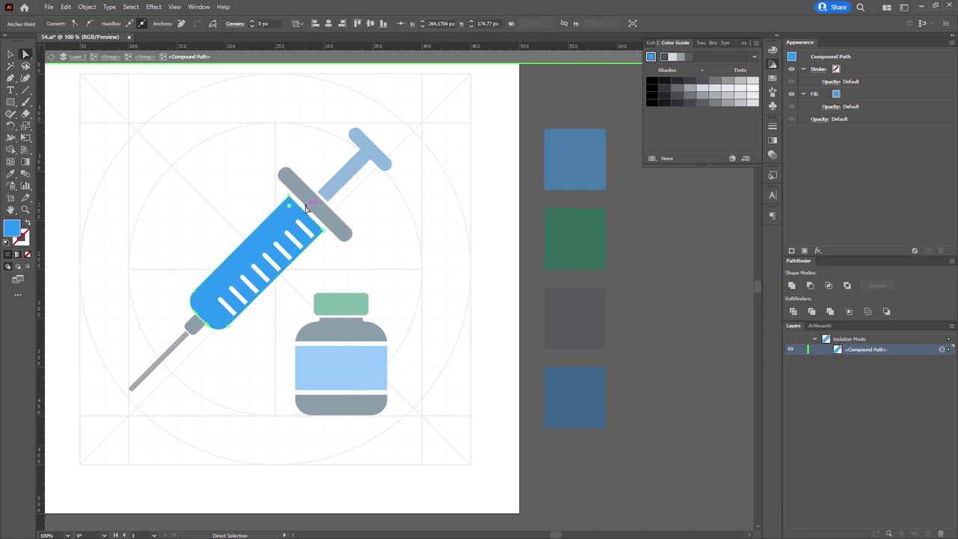
pyautogui.keyDown('ctrl'); pyautogui.click(306, 209); pyautogui.keyUp('ctrl')
pyautogui.press('Escape')
pyautogui.keyDown('ctrl'); pyautogui.click(303, 231); pyautogui.keyUp('ctrl')
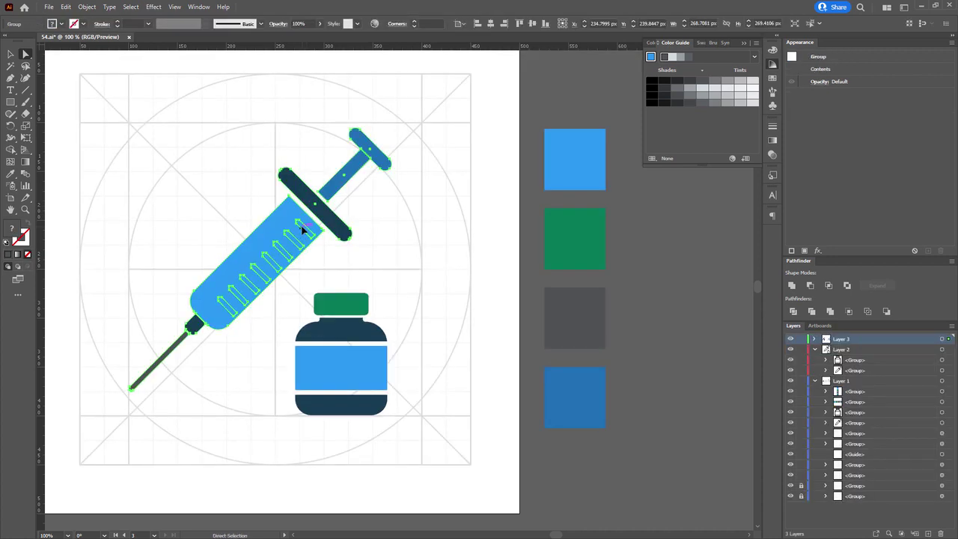
pyautogui.hotkey('ctrl', 'shift', 'a')
# Step: Fill the separate graduation marks on the barrel with the dark navy of the bottle's body
pyautogui.click(309, 230)
pyautogui.scroll(1, 308, 229)
pyautogui.moveTo(372, 286); pyautogui.dragTo(315, 268)
pyautogui.press('i')
pyautogui.click(308, 361)
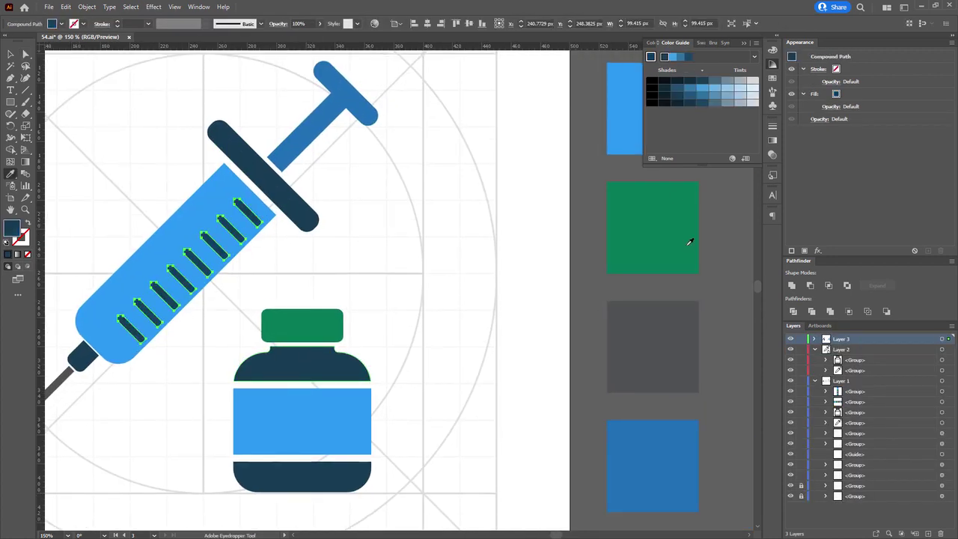
# Step: Try green, medium blue and pale blue tint fills on the graduation marks
pyautogui.click(641, 239)
pyautogui.click(353, 105)
pyautogui.click(293, 200)
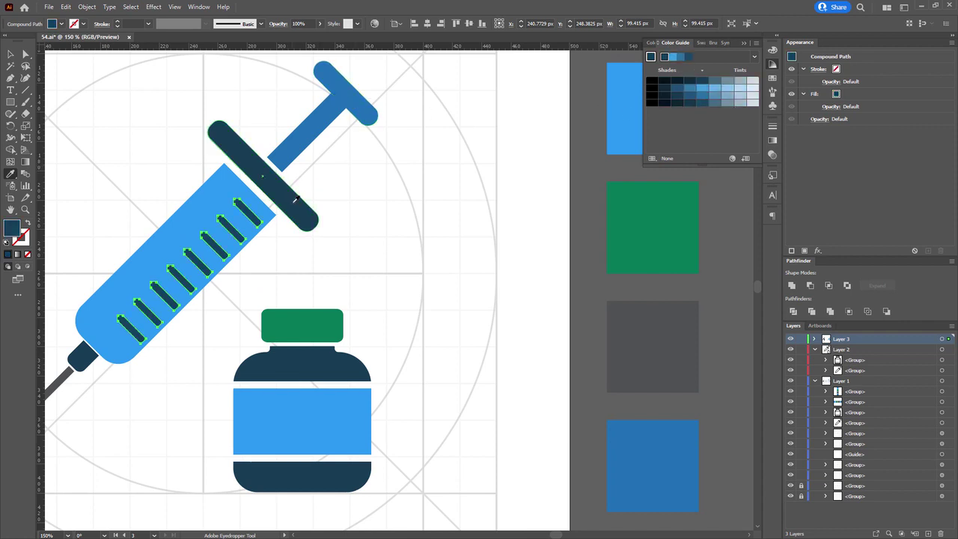
pyautogui.moveTo(294, 200); pyautogui.dragTo(342, 223)
pyautogui.click(751, 80)
pyautogui.click(752, 96)
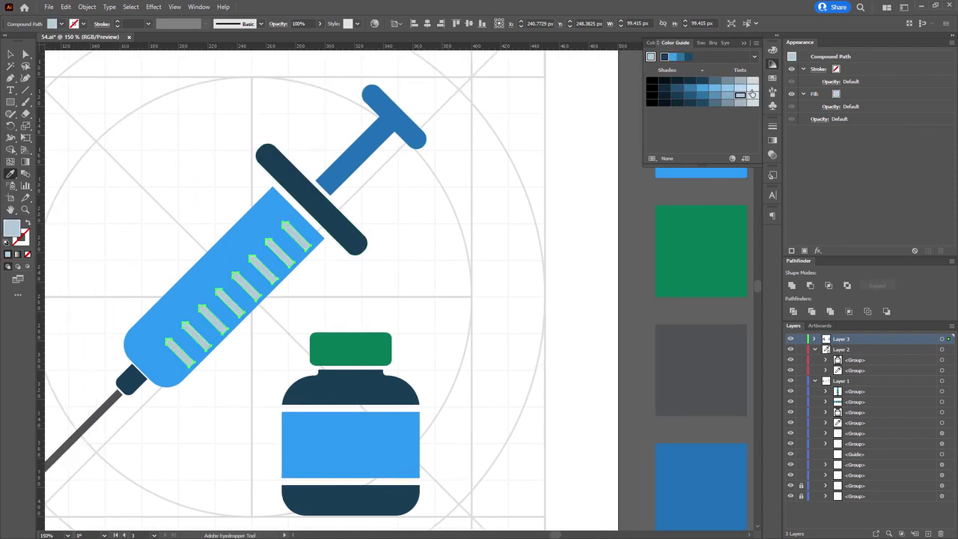
pyautogui.click(752, 87)
# Step: Reselect the graduation marks and try the bottle cap's green on them
pyautogui.hotkey('ctrl', 'shift', 'a')
pyautogui.press('a')
pyautogui.hotkey('ctrl', 'z')
pyautogui.press('i')
pyautogui.click(364, 348)
pyautogui.press('a')
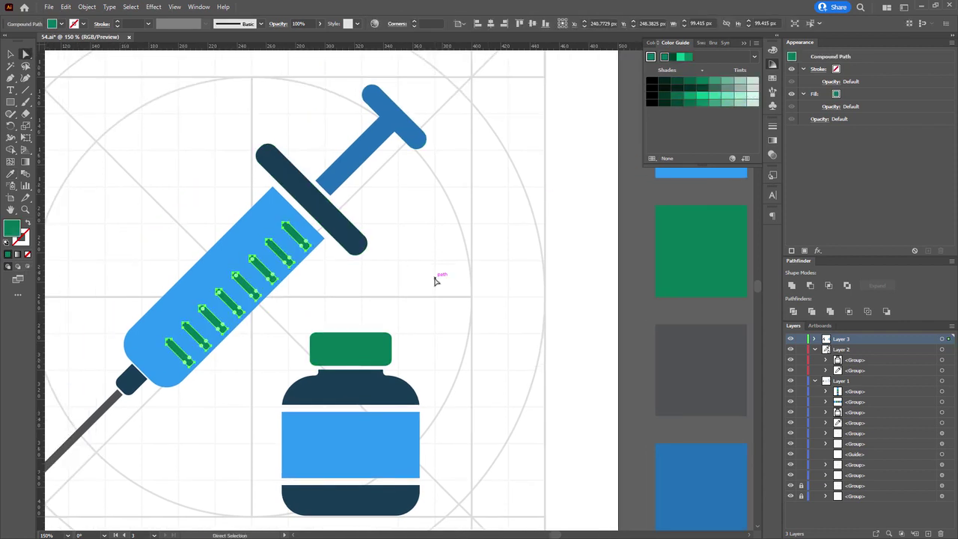
# Step: Recolour the graduation marks with the dark navy of the bottle's body and deselect them
pyautogui.press('i')
pyautogui.click(372, 387)
pyautogui.press('a')
pyautogui.moveTo(164, 456); pyautogui.dragTo(182, 437)
pyautogui.click(182, 437)
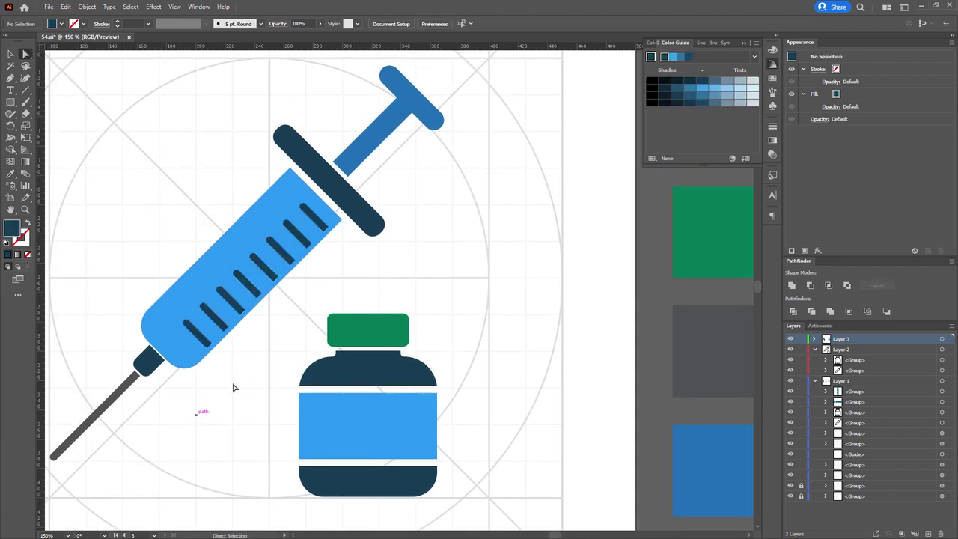
# Step: Fill the syringe's plunger rod and handle with the green of the bottle's cap
pyautogui.click(386, 127)
pyautogui.press('i')
pyautogui.click(367, 329)
pyautogui.press('a')
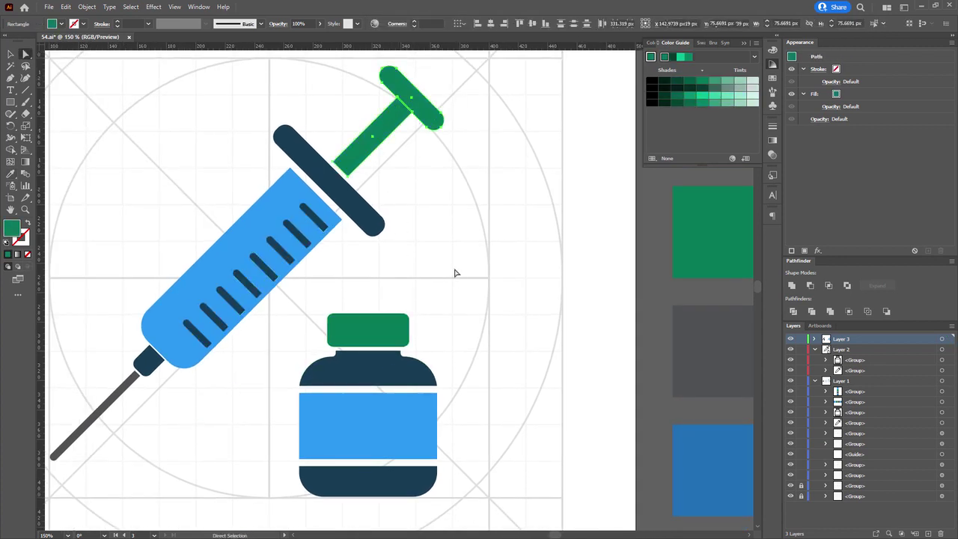
# Step: Deselect the plunger and duplicate the third artboard with its coloured icon and grid to the right as a fourth artboard
pyautogui.click(455, 273)
pyautogui.hotkey('ctrl', '0')
pyautogui.moveTo(490, 255); pyautogui.dragTo(437, 252)
pyautogui.moveTo(133, 78); pyautogui.dragTo(533, 469)
pyautogui.hotkey('ctrl', '-')
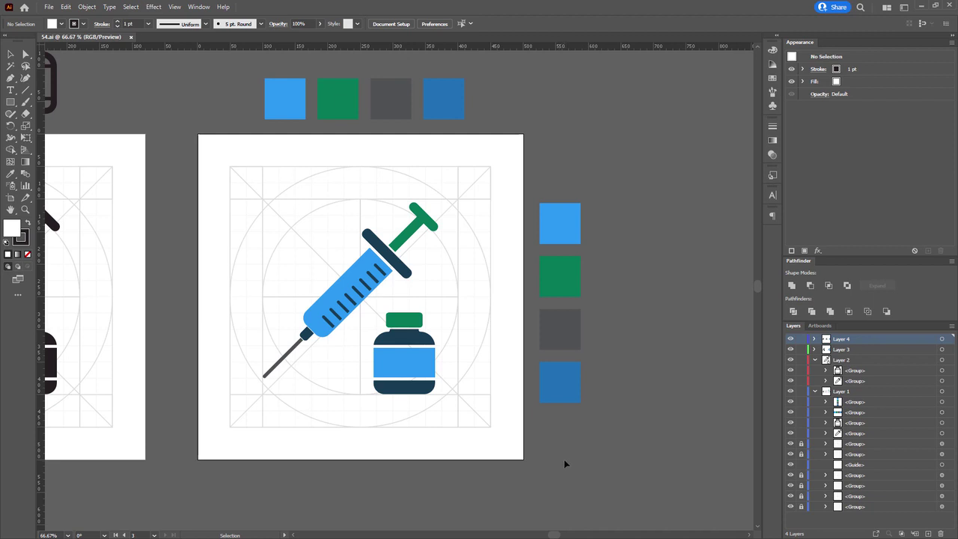
pyautogui.moveTo(565, 464); pyautogui.dragTo(496, 437)
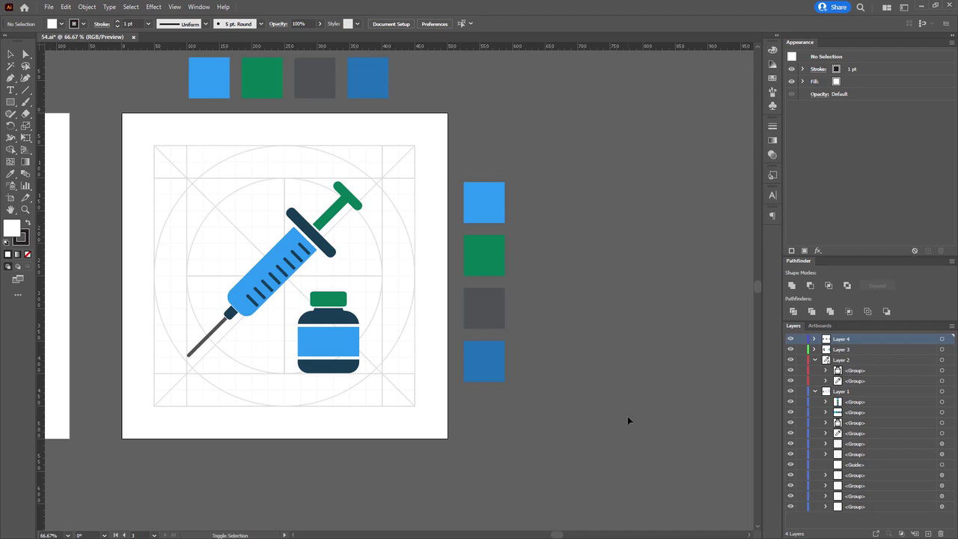
pyautogui.hotkey('shift', 'o')
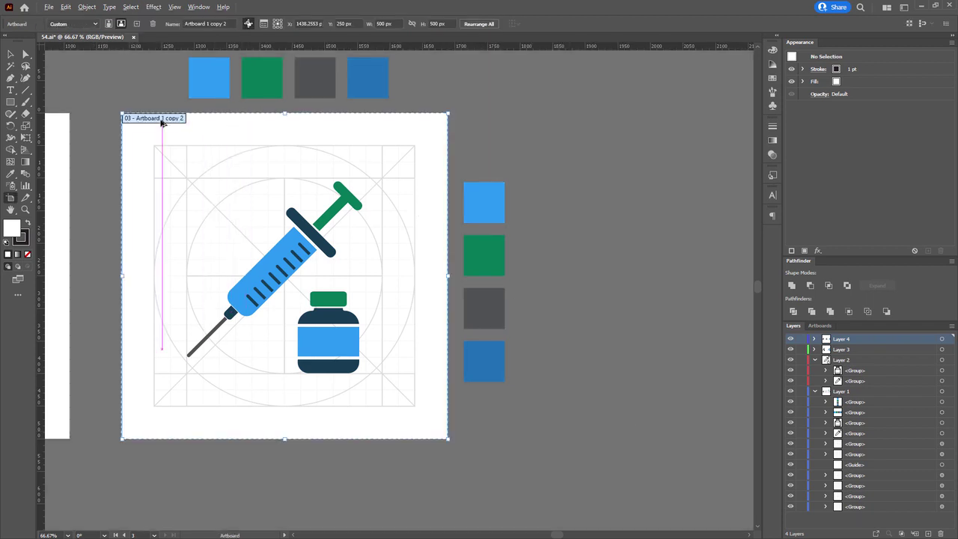
pyautogui.moveTo(161, 122); pyautogui.dragTo(385, 111)
# Step: Select the construction grid on the new fourth artboard and lock it
pyautogui.press('a')
pyautogui.keyDown('ctrl'); pyautogui.click(476, 251); pyautogui.keyUp('ctrl')
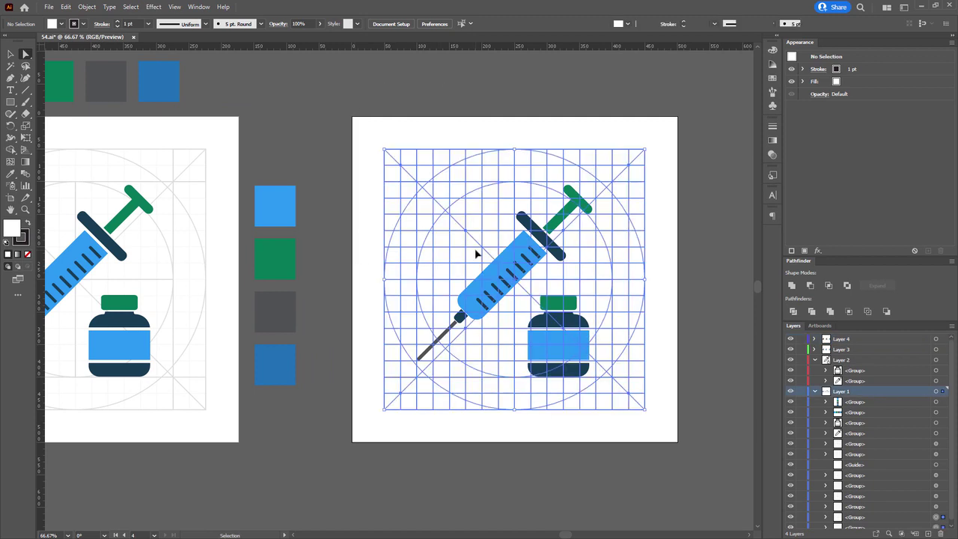
pyautogui.hotkey('ctrl', '2')
pyautogui.moveTo(468, 244); pyautogui.dragTo(432, 271)
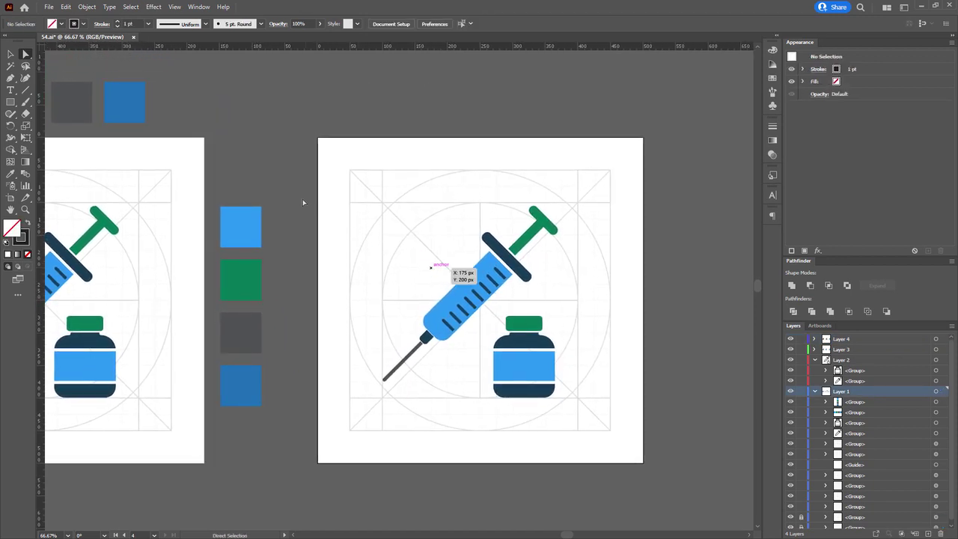
# Step: Draw a rectangle about 291 by 42 px above the fourth artboard and fill it with the palette's light blue
pyautogui.click(11, 102)
pyautogui.moveTo(389, 104); pyautogui.dragTo(580, 131)
pyautogui.press('i')
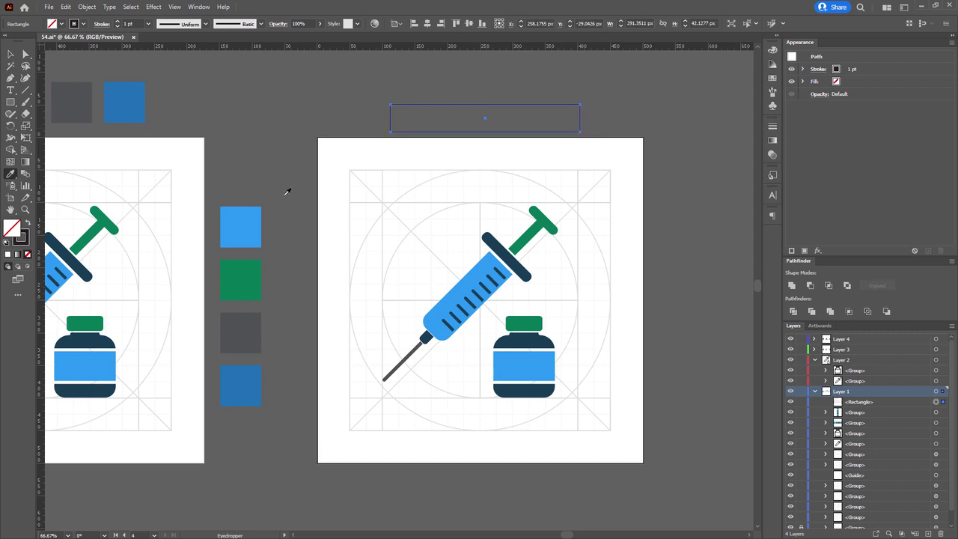
pyautogui.click(243, 225)
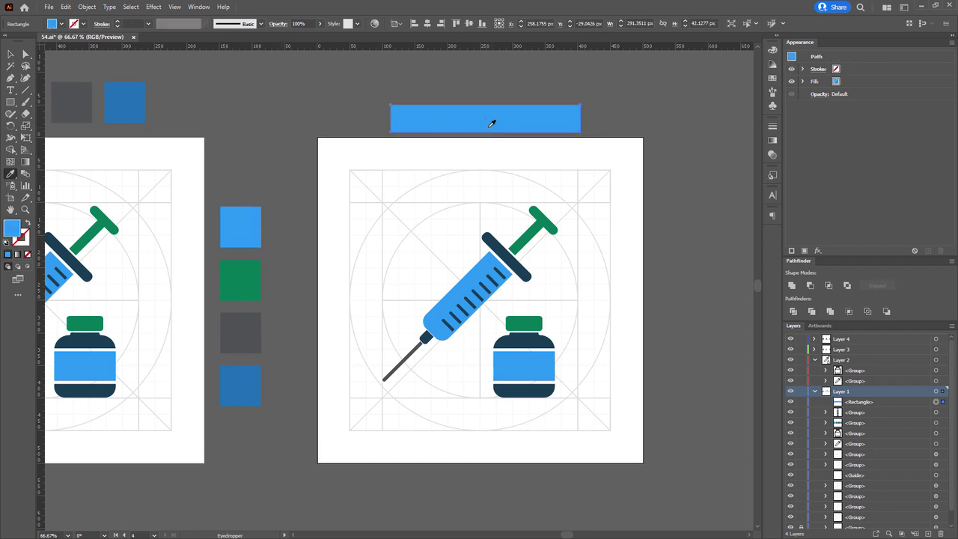
# Step: Give the rectangle a white-to-black linear gradient fill and move it slightly higher above the artboard
pyautogui.press('.')
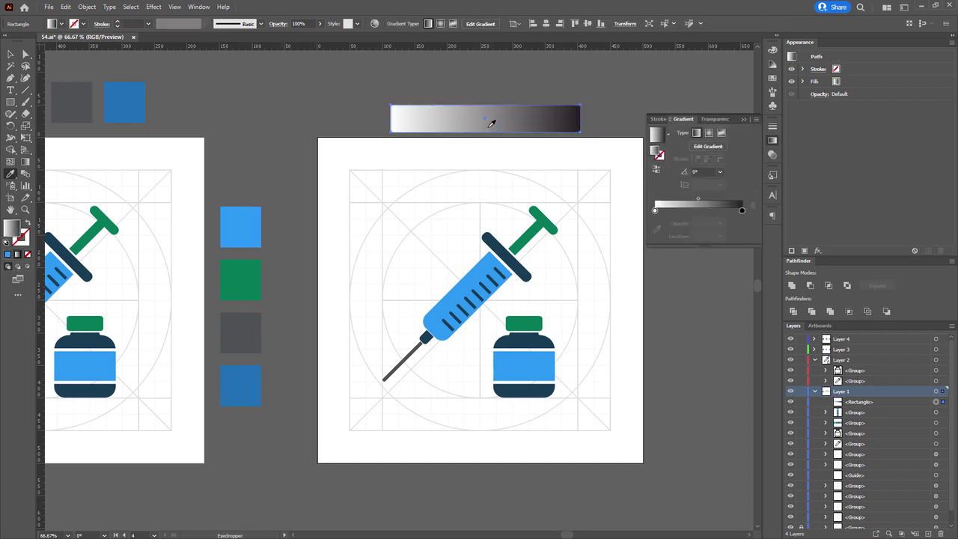
pyautogui.moveTo(484, 129); pyautogui.dragTo(448, 127)
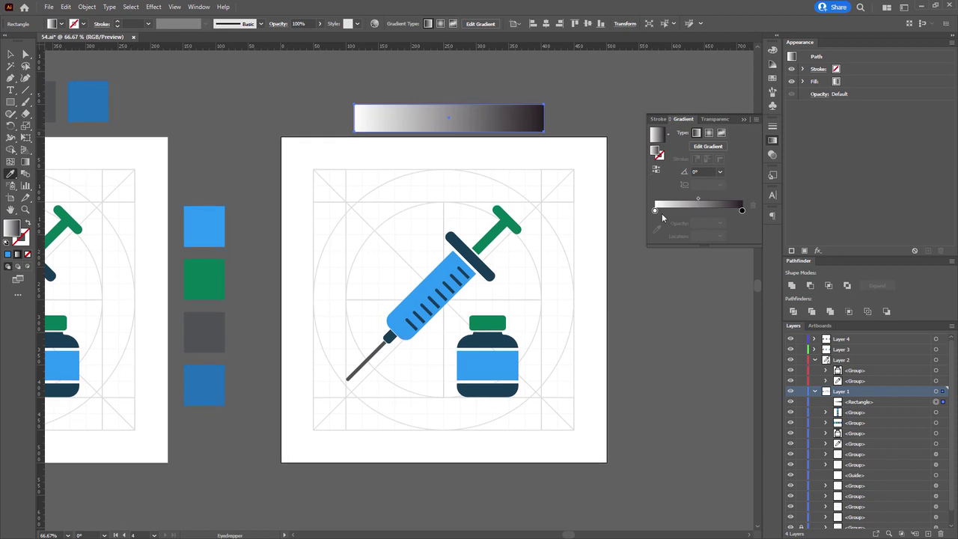
pyautogui.press('v')
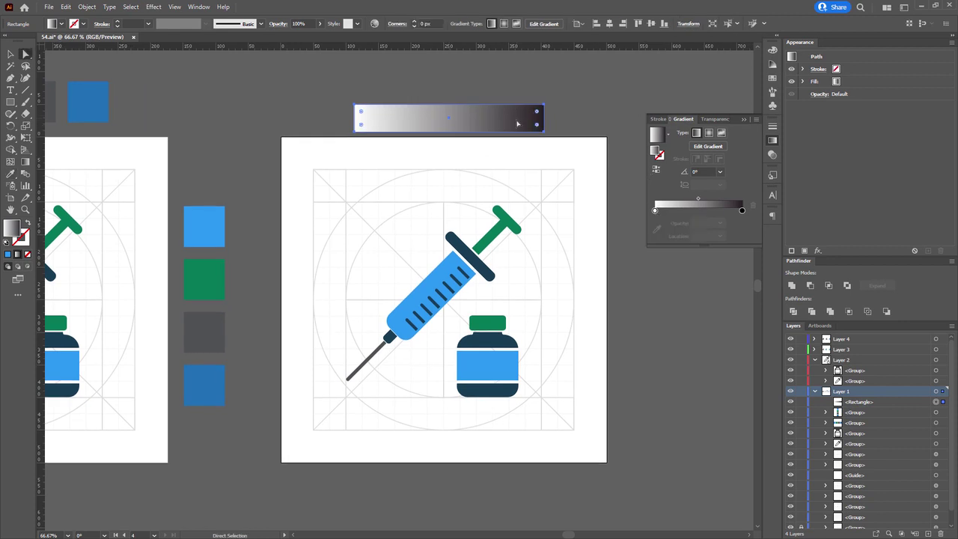
pyautogui.moveTo(517, 123); pyautogui.dragTo(511, 96)
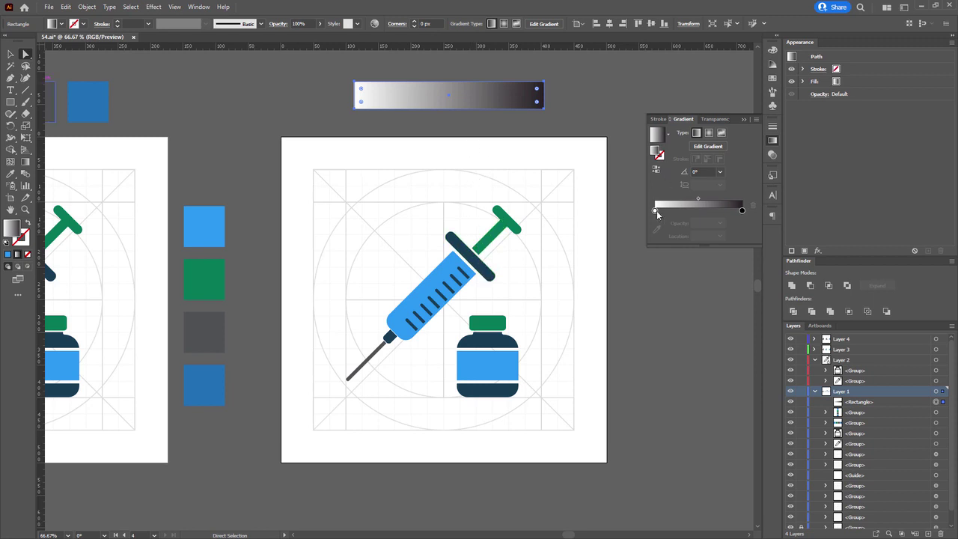
# Step: Set the start colour stop of the rectangle's gradient to the green of the syringe's plunger
pyautogui.moveTo(656, 210); pyautogui.dragTo(657, 212)
pyautogui.hotkey('ctrl', 'z')
pyautogui.click(656, 211)
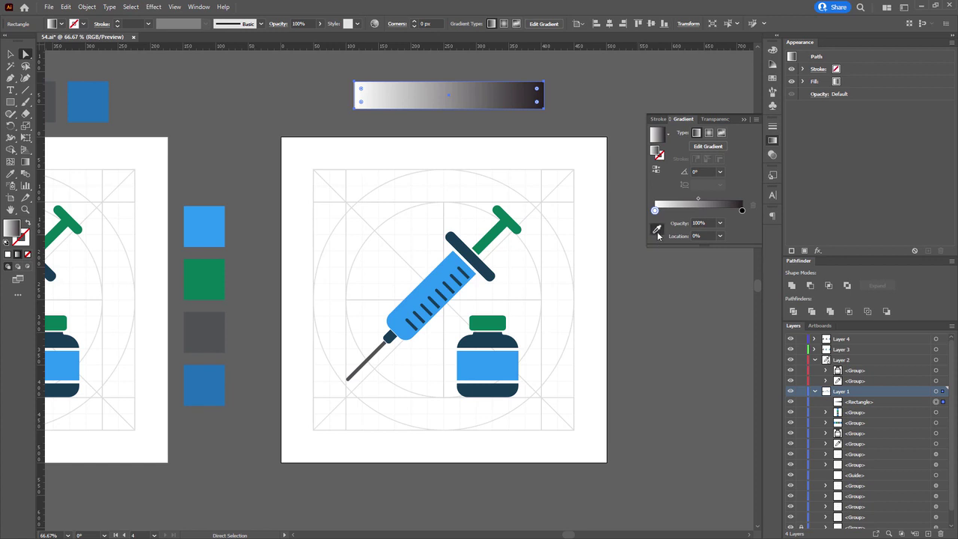
pyautogui.click(656, 230)
pyautogui.click(508, 218)
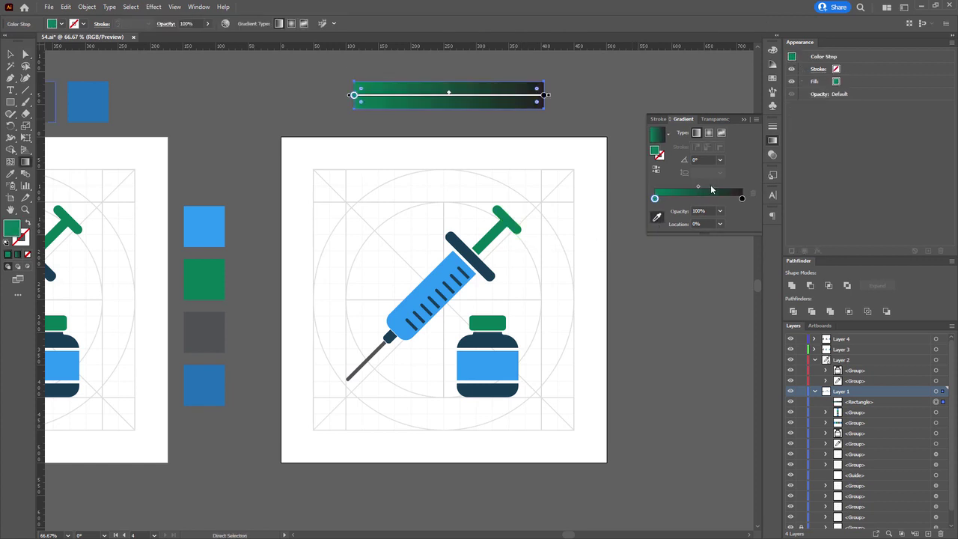
# Step: Set the end colour stop of the rectangle's gradient to the dark navy of the syringe's finger flange and deselect the rectangle
pyautogui.click(742, 199)
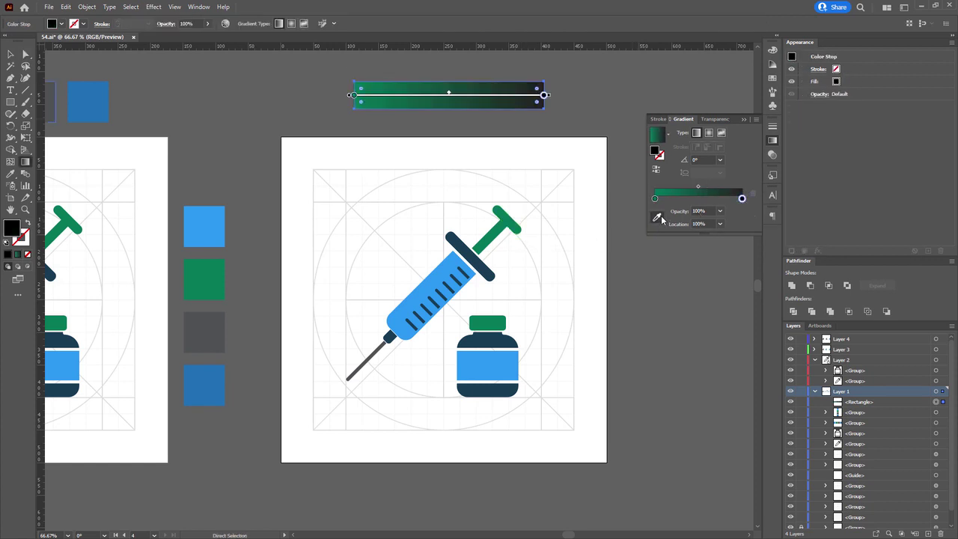
pyautogui.doubleClick(741, 199)
pyautogui.click(613, 267)
pyautogui.click(487, 262)
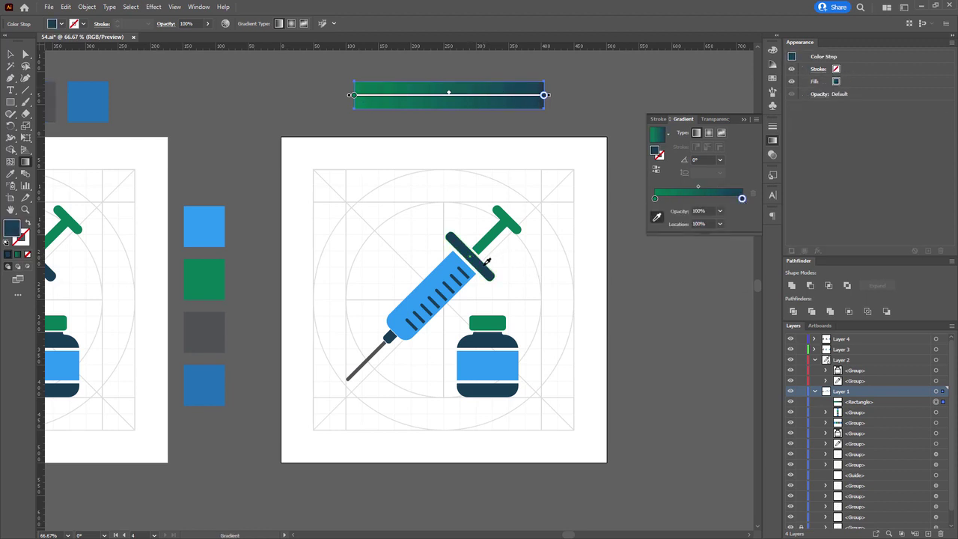
pyautogui.press('a')
pyautogui.click(569, 106)
# Step: Fill the fourth artboard's plunger rod and handle with the green-to-navy gradient sampled from the rectangle
pyautogui.scroll(2, 495, 233)
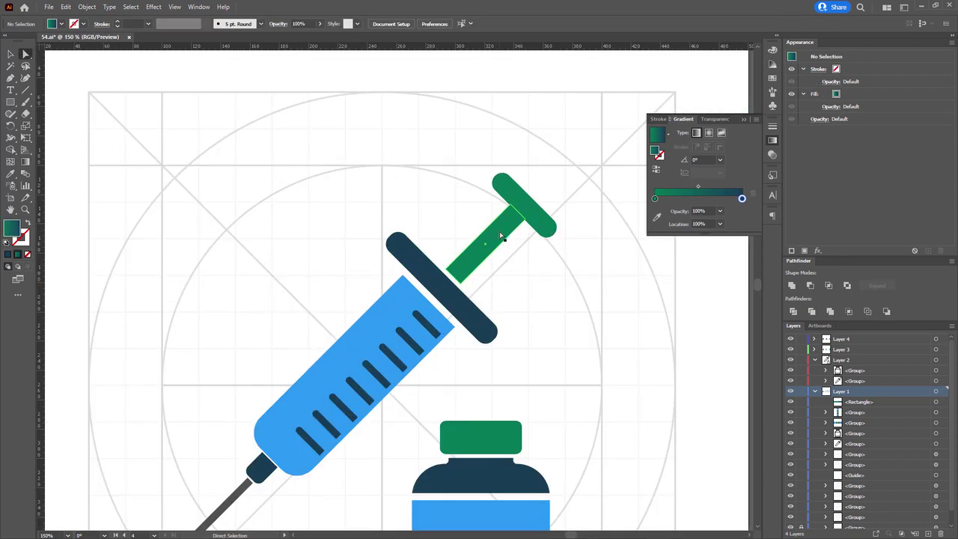
pyautogui.click(500, 232)
pyautogui.moveTo(500, 233); pyautogui.dragTo(456, 341)
pyautogui.keyDown('shift'); pyautogui.click(464, 290); pyautogui.keyUp('shift')
pyautogui.moveTo(422, 181); pyautogui.dragTo(412, 270)
pyautogui.press('i')
pyautogui.click(435, 135)
pyautogui.press('a')
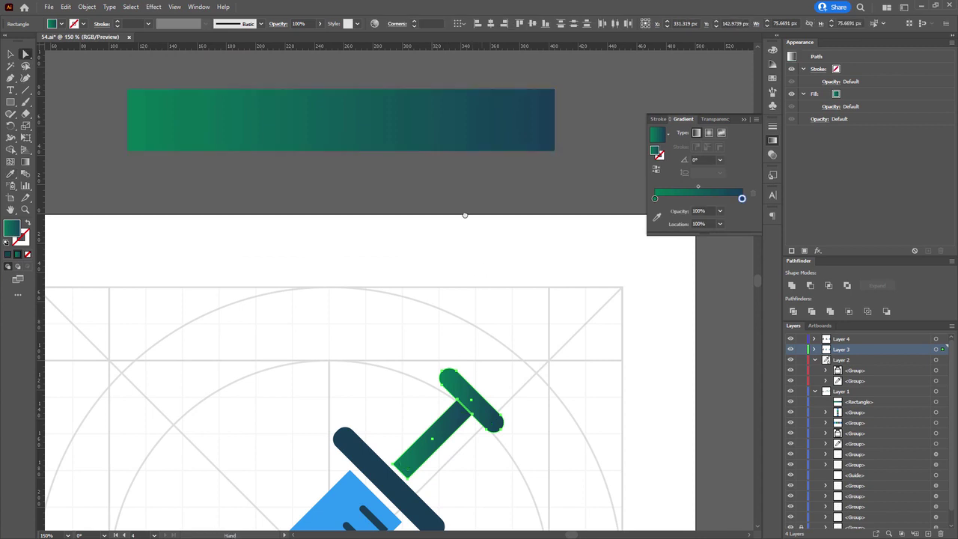
# Step: On the plunger handle's gradient, move the green stop to about 54% and add a dark navy stop at 0%
pyautogui.moveTo(464, 214); pyautogui.dragTo(440, 85)
pyautogui.click(407, 342)
pyautogui.scroll(2, 407, 337)
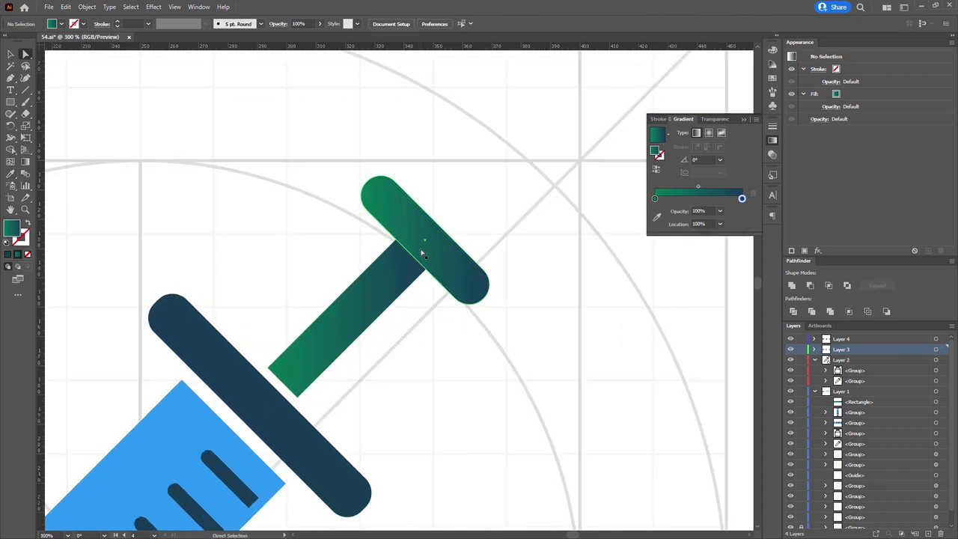
pyautogui.click(421, 252)
pyautogui.moveTo(655, 214); pyautogui.dragTo(704, 221)
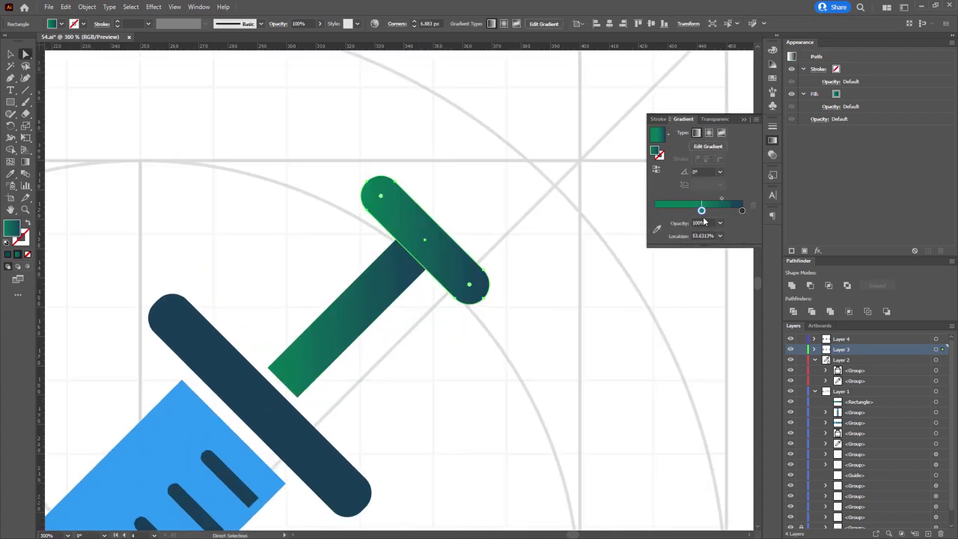
pyautogui.click(654, 210)
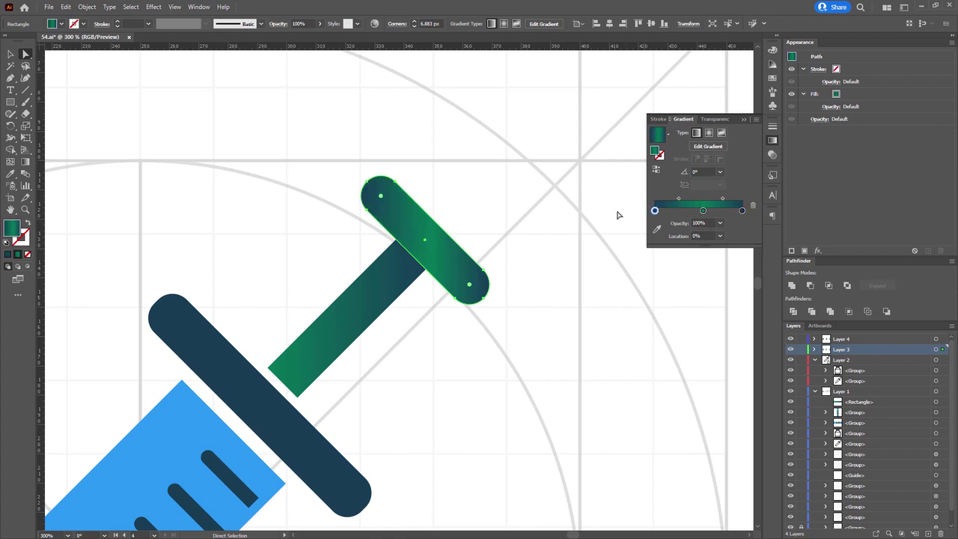
# Step: Align the handle's gradient diagonally along its length and widen the green centre with two green stops
pyautogui.press('g')
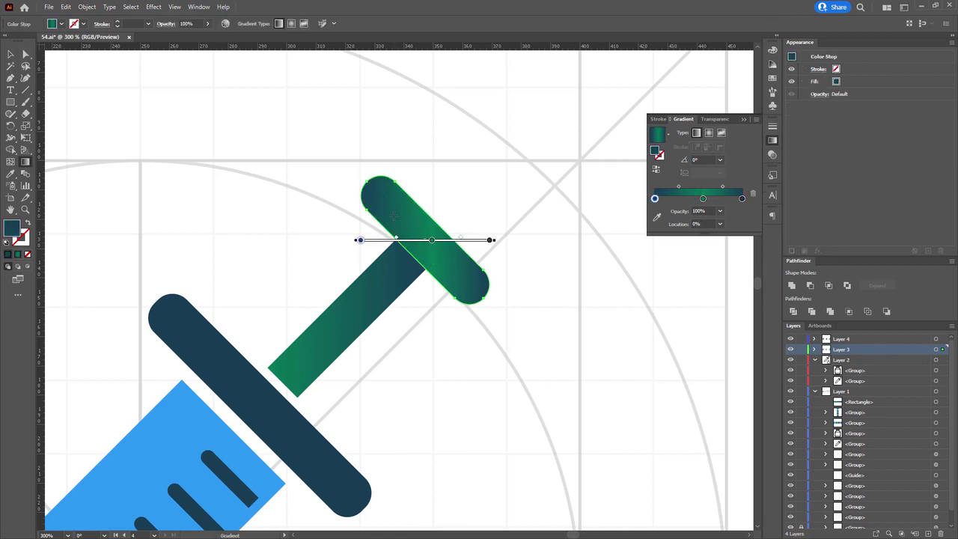
pyautogui.moveTo(365, 181); pyautogui.dragTo(481, 300)
pyautogui.moveTo(429, 243)
pyautogui.mouseDown()
pyautogui.moveTo(410, 225)
pyautogui.moveTo(441, 262)
pyautogui.mouseUp()
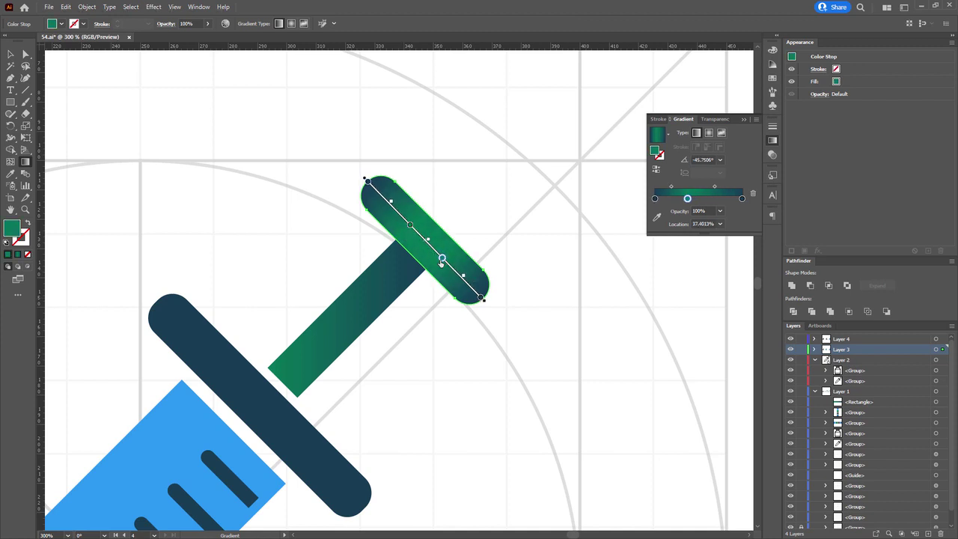
# Step: Reverse the plunger rod's gradient so the green end meets the handle, and deselect the rod
pyautogui.press('a')
pyautogui.click(400, 277)
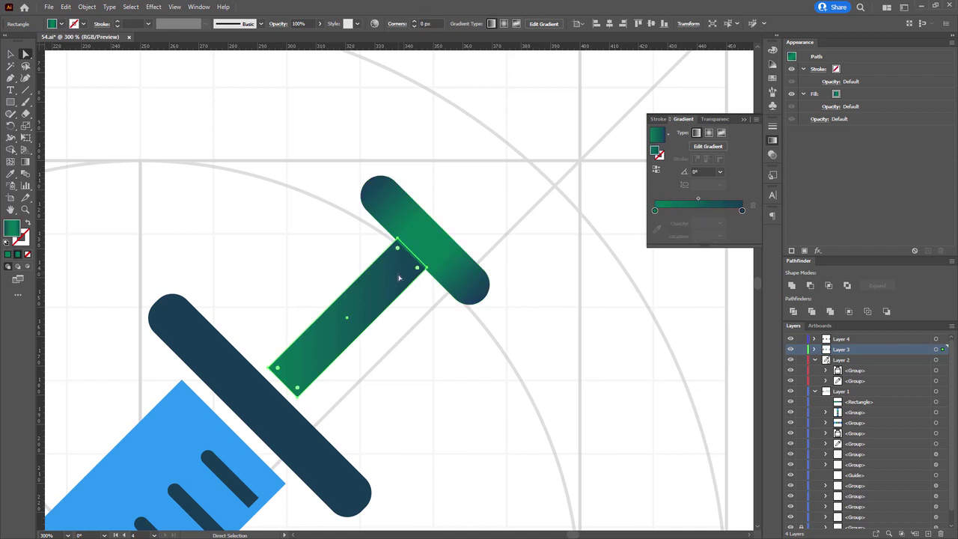
pyautogui.click(655, 170)
pyautogui.click(469, 224)
# Step: Copy the finger flange's fill code 183D56 and apply the navy-to-green linear gradient to the flange
pyautogui.scroll(-3, 468, 224)
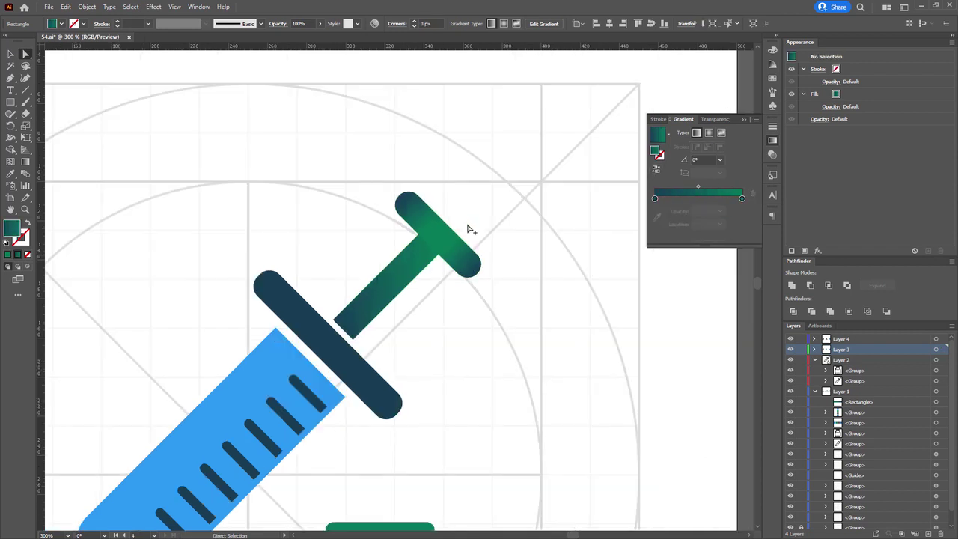
pyautogui.moveTo(437, 281); pyautogui.dragTo(531, 261)
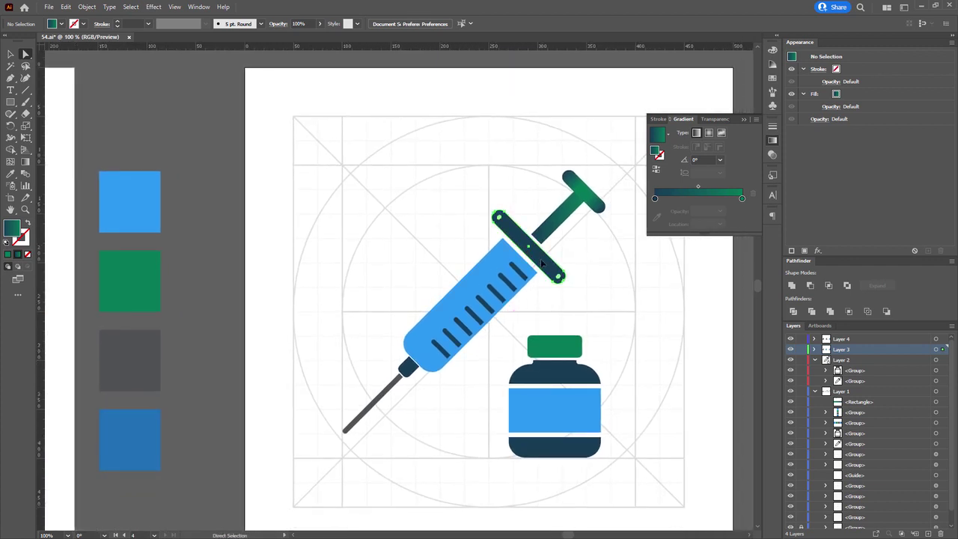
pyautogui.click(541, 262)
pyautogui.scroll(2, 501, 288)
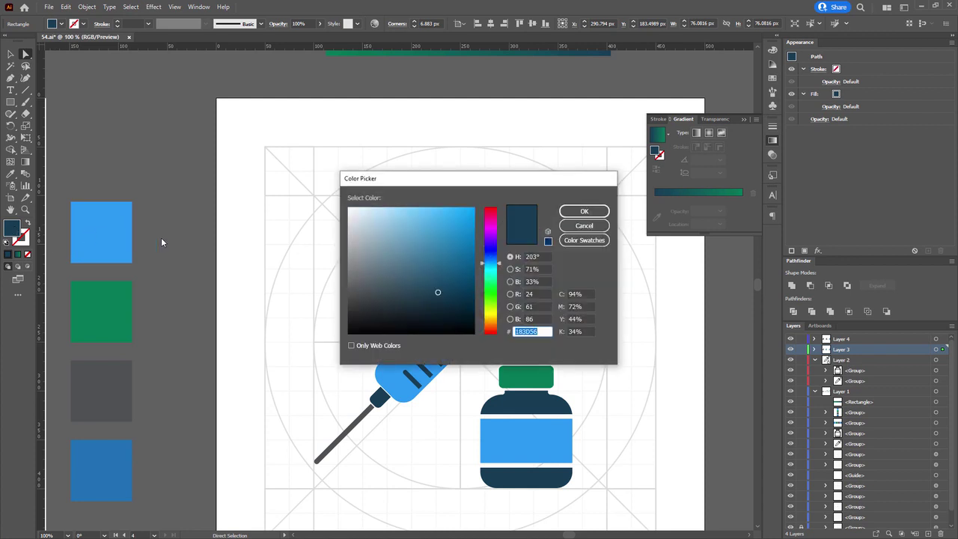
pyautogui.press('Return')
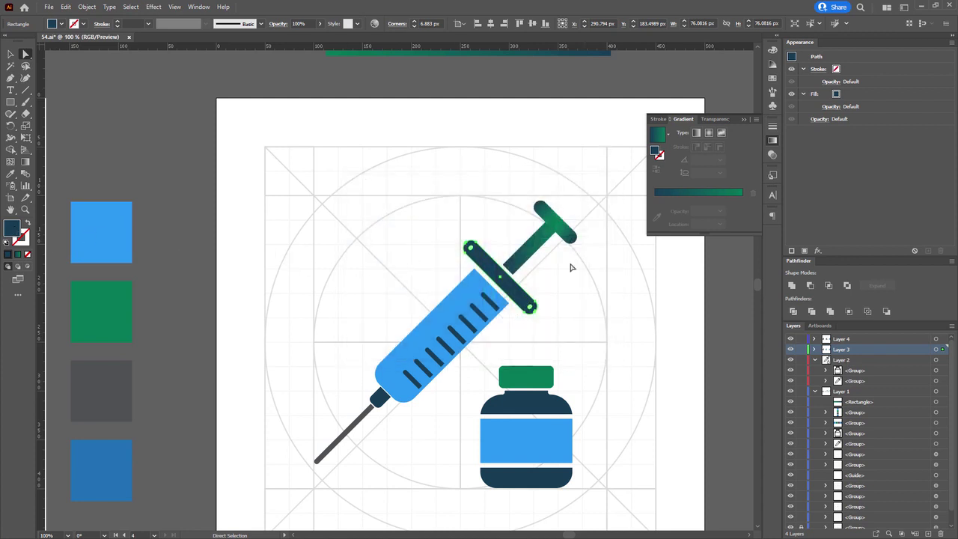
pyautogui.press('.')
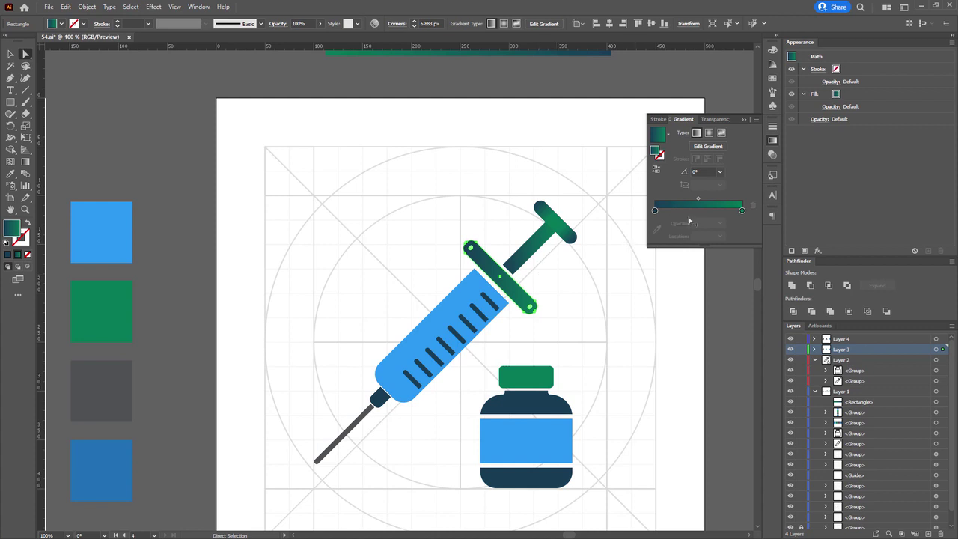
# Step: Set the end colour stop of the flange's gradient to the copied hex code 183D56
pyautogui.doubleClick(741, 212)
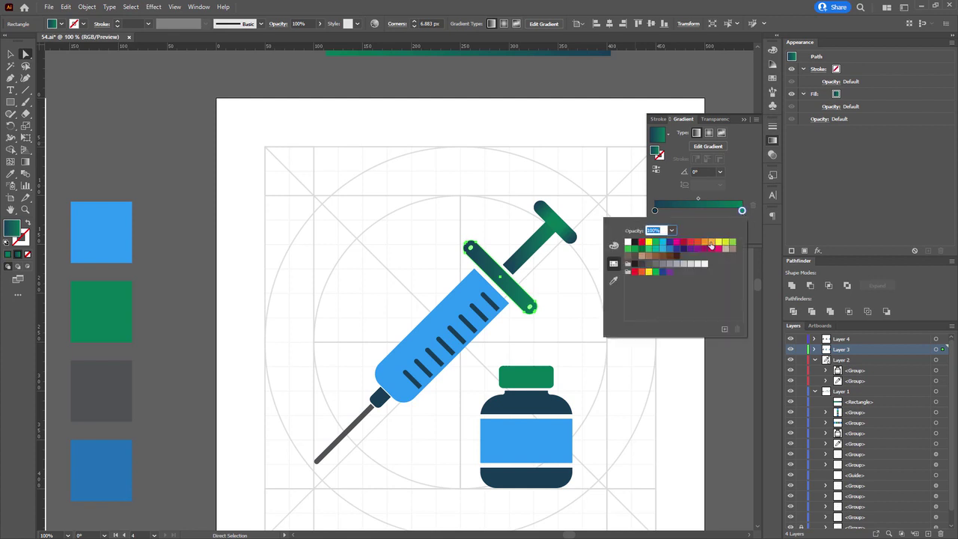
pyautogui.click(614, 246)
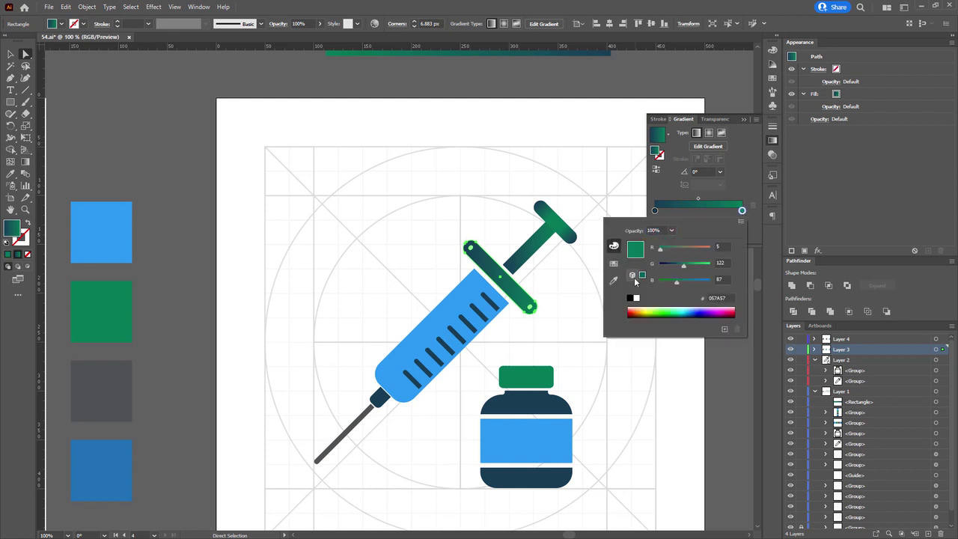
pyautogui.click(726, 298)
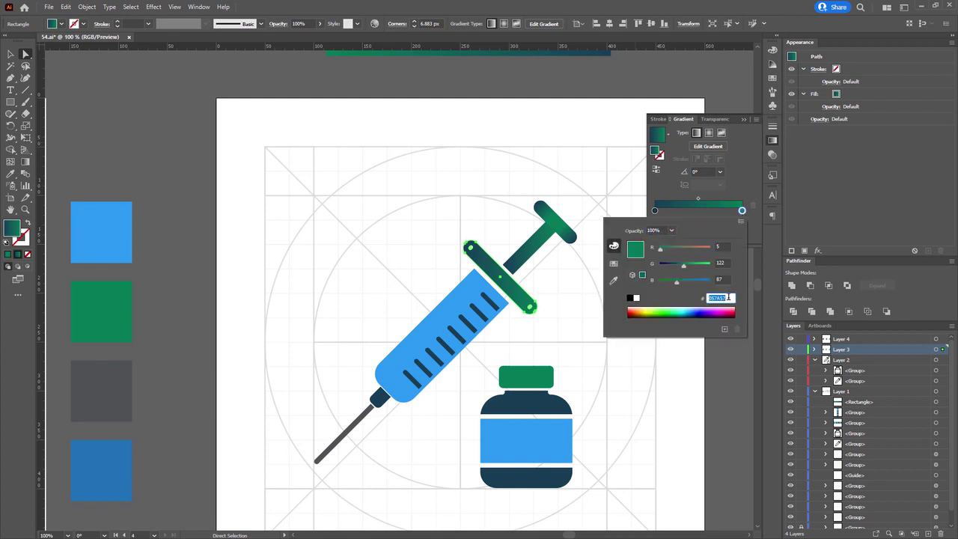
pyautogui.hotkey('ctrl', 'v')
pyautogui.press('Return')
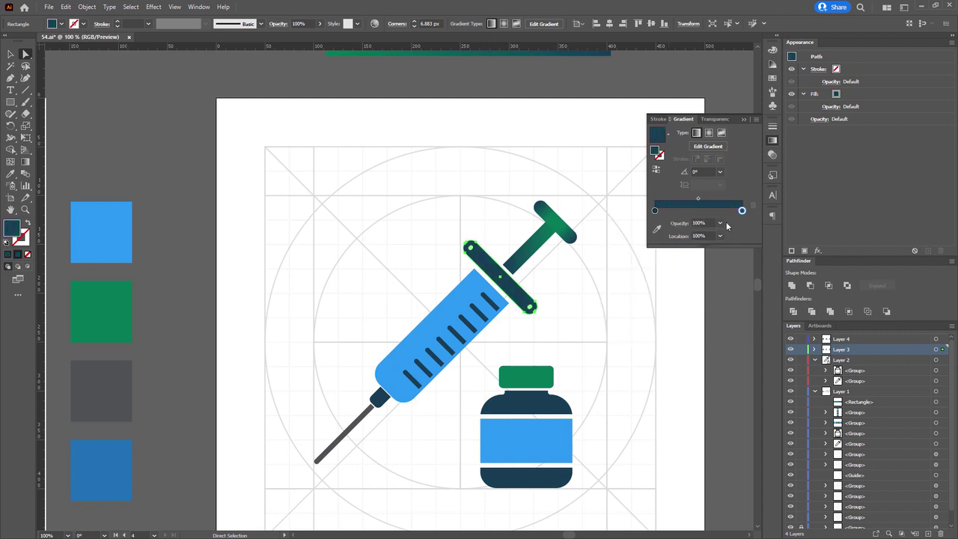
# Step: Make the flange's gradient light blue at both end stops, with the dark navy stop moved to the middle
pyautogui.click(656, 231)
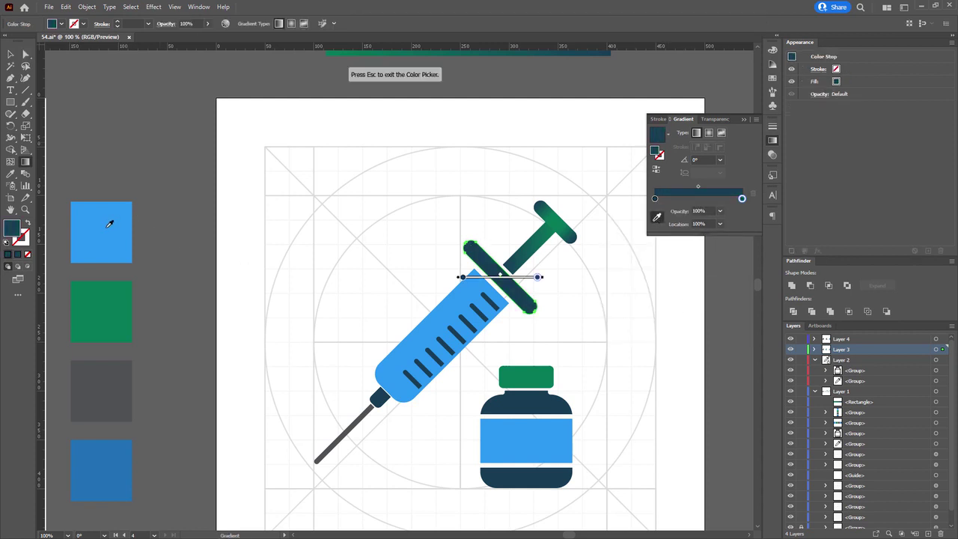
pyautogui.click(110, 224)
pyautogui.press('Escape')
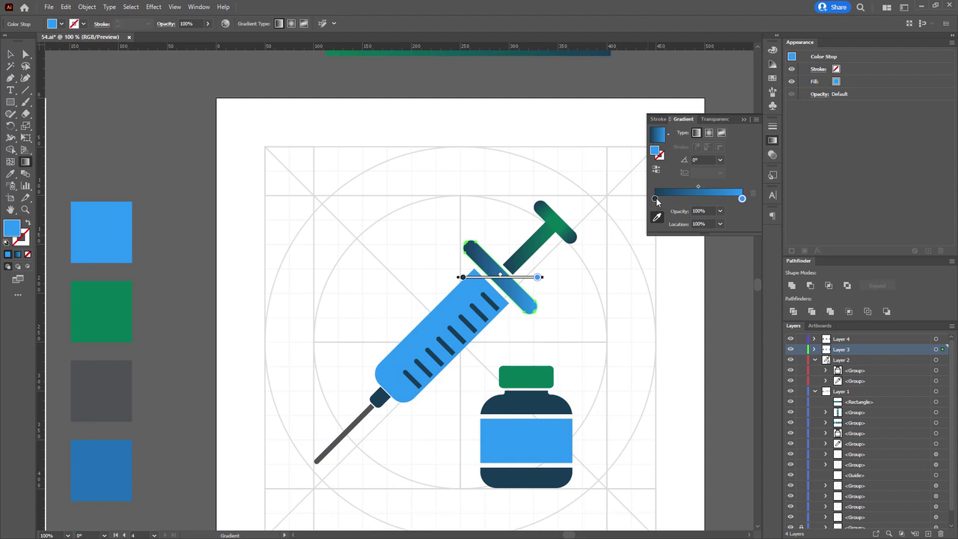
pyautogui.moveTo(656, 199); pyautogui.dragTo(614, 200)
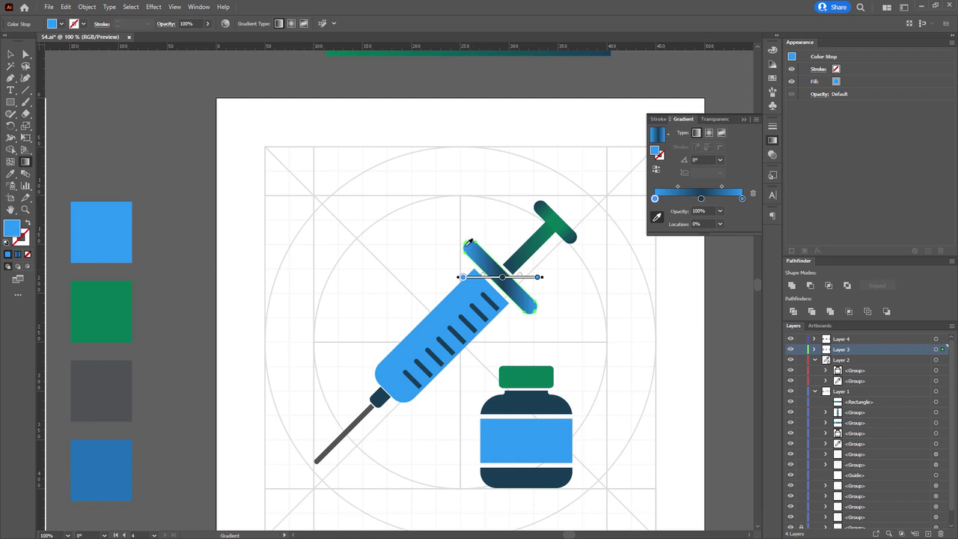
# Step: Run the finger flange's gradient along its length at -45°, duplicate the navy stop at about 60%, and deselect the flange
pyautogui.moveTo(466, 244); pyautogui.dragTo(536, 312)
pyautogui.moveTo(502, 278)
pyautogui.mouseDown()
pyautogui.moveTo(492, 269)
pyautogui.moveTo(507, 285)
pyautogui.mouseUp()
pyautogui.press('a')
pyautogui.click(501, 238)
pyautogui.moveTo(500, 238); pyautogui.dragTo(482, 201)
pyautogui.moveTo(457, 250); pyautogui.dragTo(461, 245)
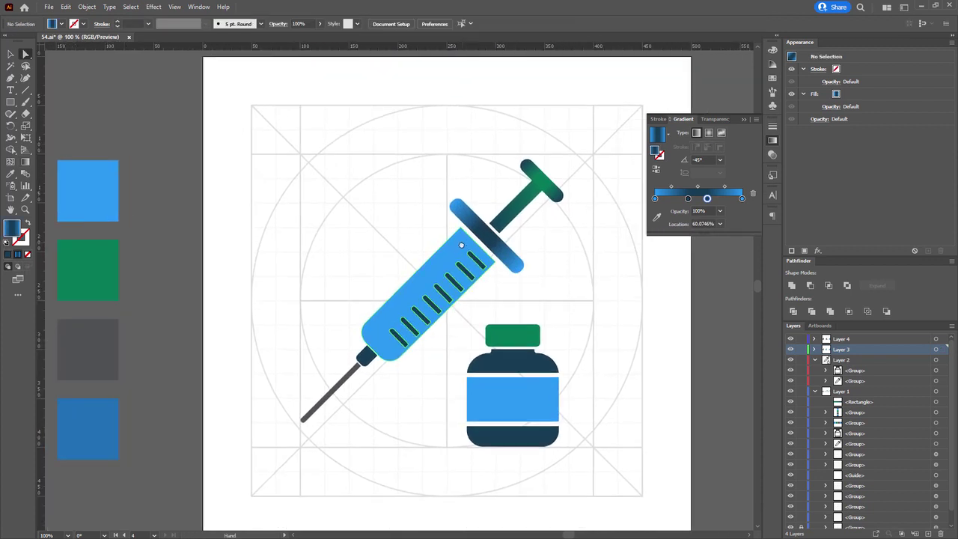
# Step: Give the needle hub the flange's gradient, running across its width at about -48° with a single navy stop in the middle
pyautogui.click(366, 358)
pyautogui.press('i')
pyautogui.click(481, 235)
pyautogui.scroll(5, 370, 363)
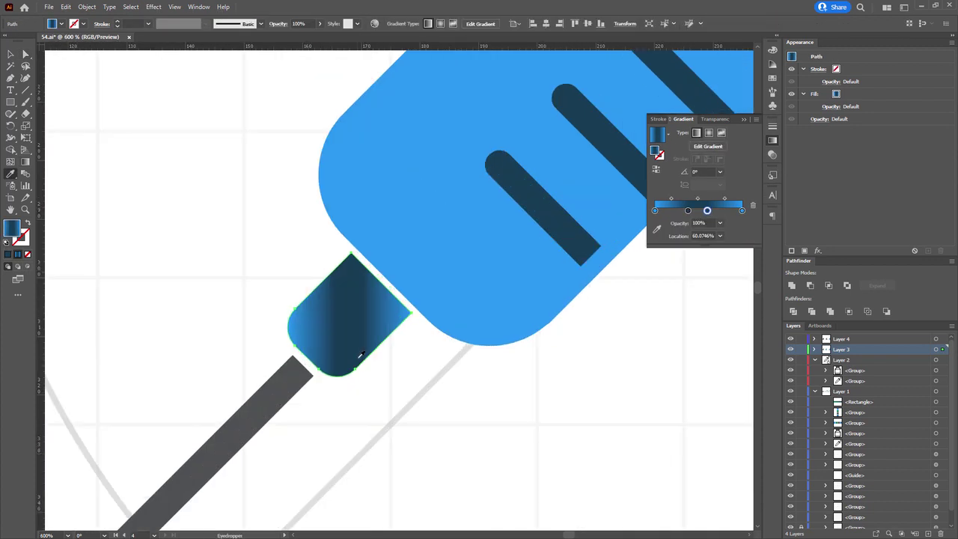
pyautogui.press('g')
pyautogui.moveTo(318, 280); pyautogui.dragTo(382, 349)
pyautogui.moveTo(707, 199); pyautogui.dragTo(711, 223)
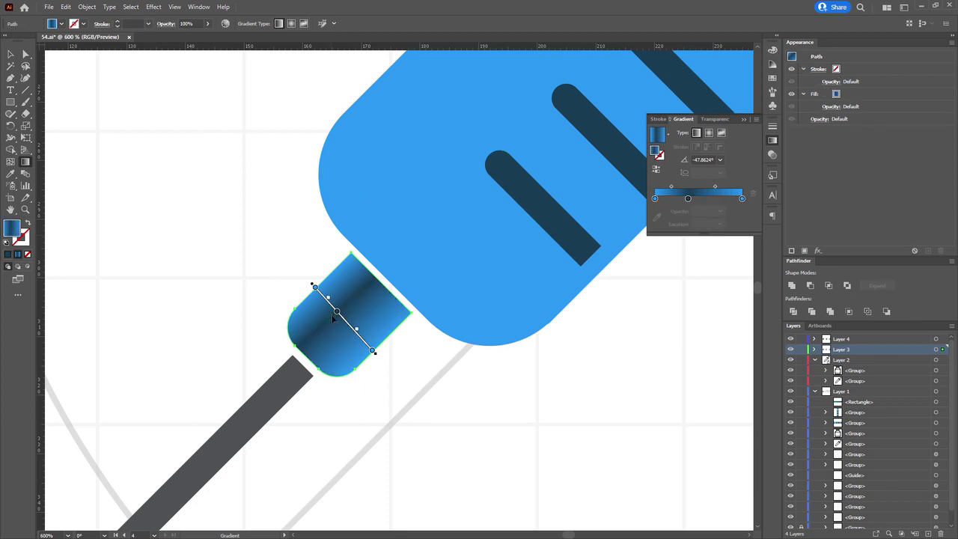
pyautogui.moveTo(337, 312); pyautogui.dragTo(346, 320)
pyautogui.press('a')
pyautogui.click(412, 380)
# Step: Recolour the hub's gradient with navy at both ends and light blue at about 46%, and deselect the hub
pyautogui.scroll(-4, 412, 378)
pyautogui.scroll(2, 412, 378)
pyautogui.click(380, 350)
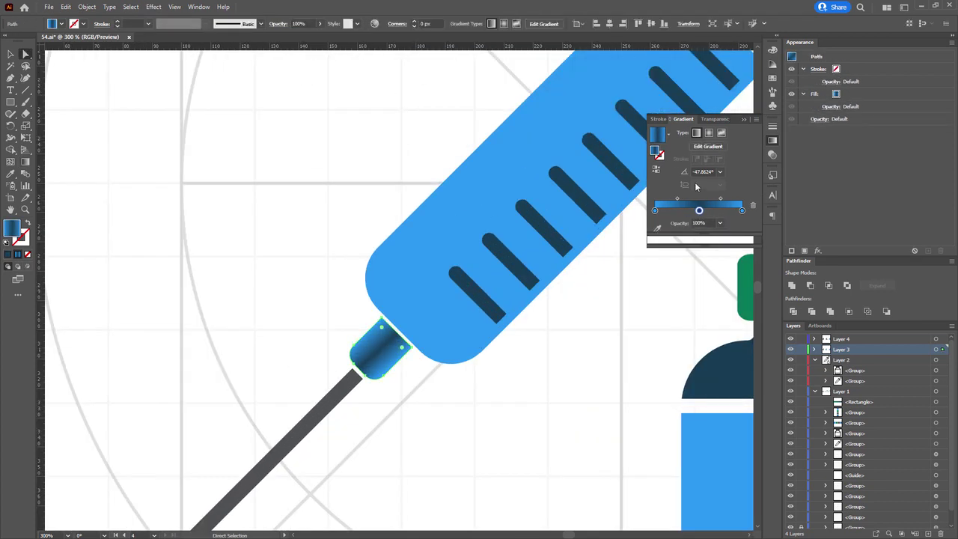
pyautogui.moveTo(584, 268); pyautogui.dragTo(452, 196)
pyautogui.press('g')
pyautogui.click(655, 199)
pyautogui.click(658, 216)
pyautogui.click(648, 276)
pyautogui.moveTo(742, 198); pyautogui.dragTo(684, 202)
pyautogui.moveTo(699, 199)
pyautogui.mouseDown()
pyautogui.moveTo(742, 201)
pyautogui.moveTo(695, 202)
pyautogui.mouseUp()
pyautogui.press('a')
pyautogui.click(399, 321)
pyautogui.scroll(-4, 399, 321)
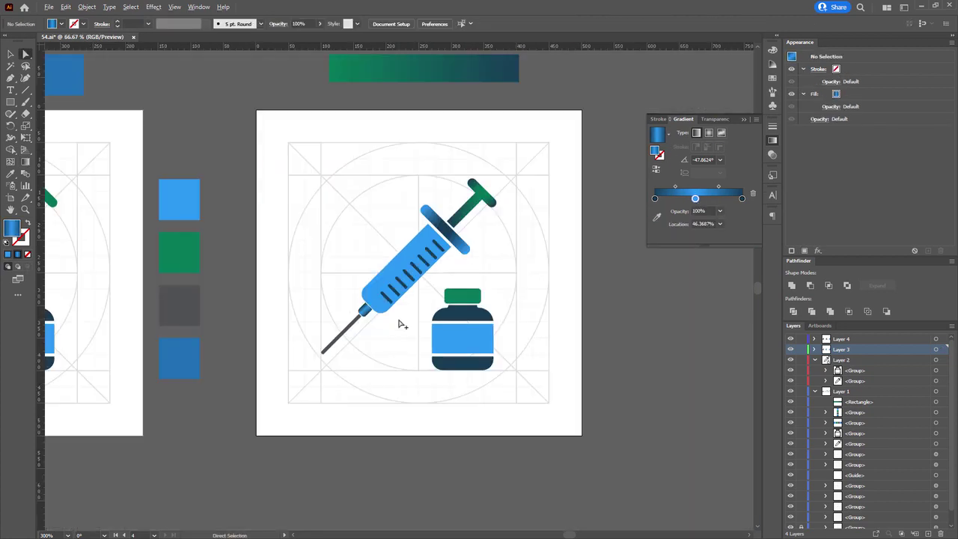
# Step: Apply the hub's gradient to the needle and sample the dark grey swatch for its middle and start colour stops
pyautogui.scroll(4, 295, 347)
pyautogui.click(552, 246)
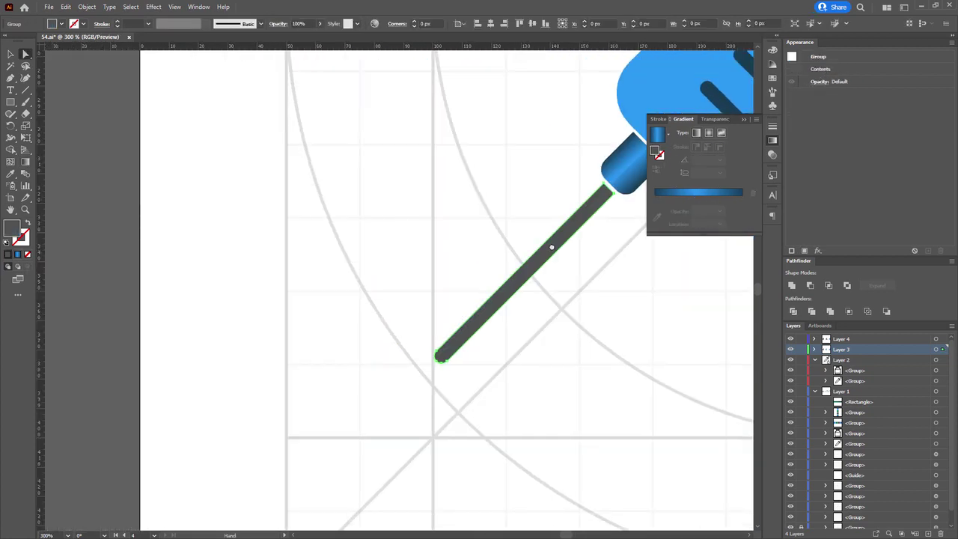
pyautogui.press('.')
pyautogui.scroll(-1, 520, 228)
pyautogui.click(657, 229)
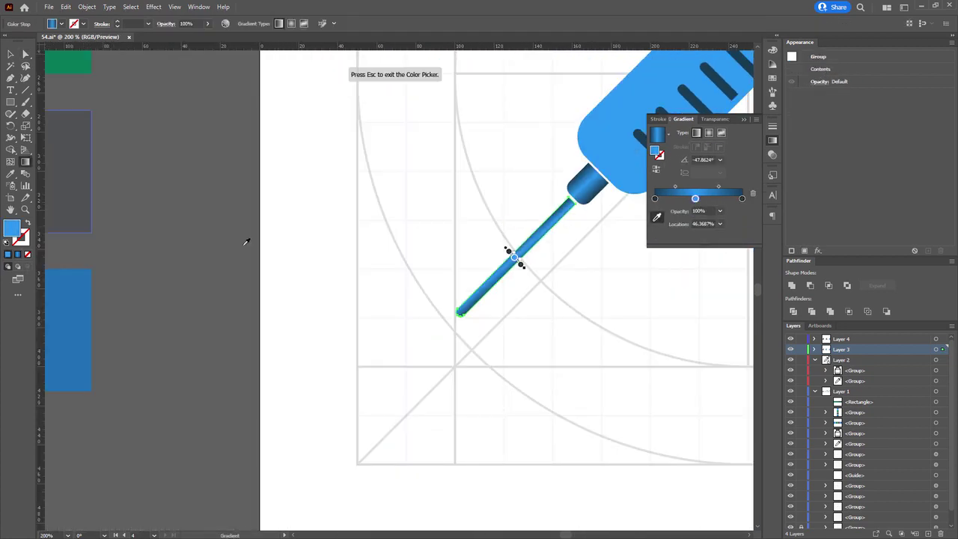
pyautogui.click(74, 218)
pyautogui.click(655, 199)
pyautogui.click(86, 171)
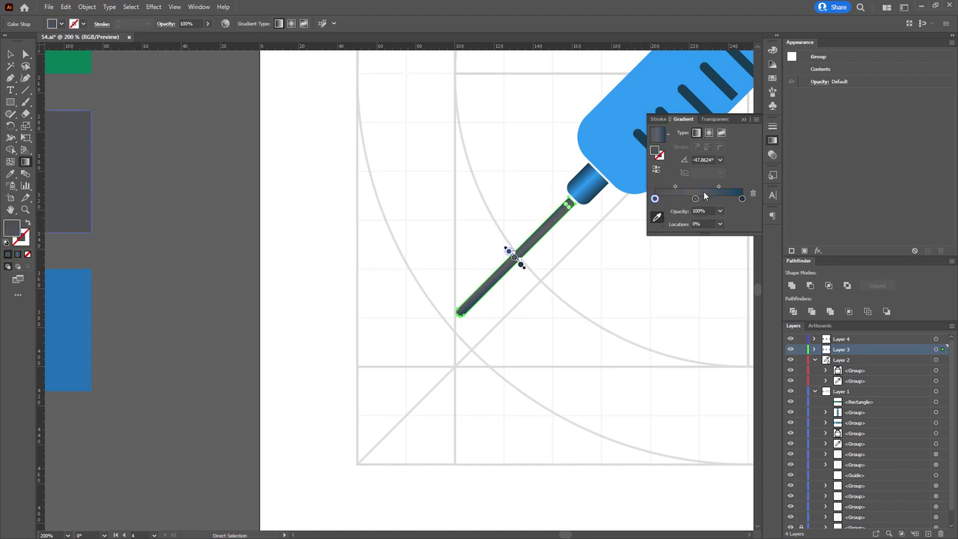
# Step: Remove the navy stop from the needle's gradient, move the middle grey stop to the end and pick a lighter grey for it
pyautogui.click(742, 198)
pyautogui.click(753, 194)
pyautogui.moveTo(696, 200); pyautogui.dragTo(740, 260)
pyautogui.moveTo(696, 199); pyautogui.dragTo(742, 199)
pyautogui.doubleClick(12, 229)
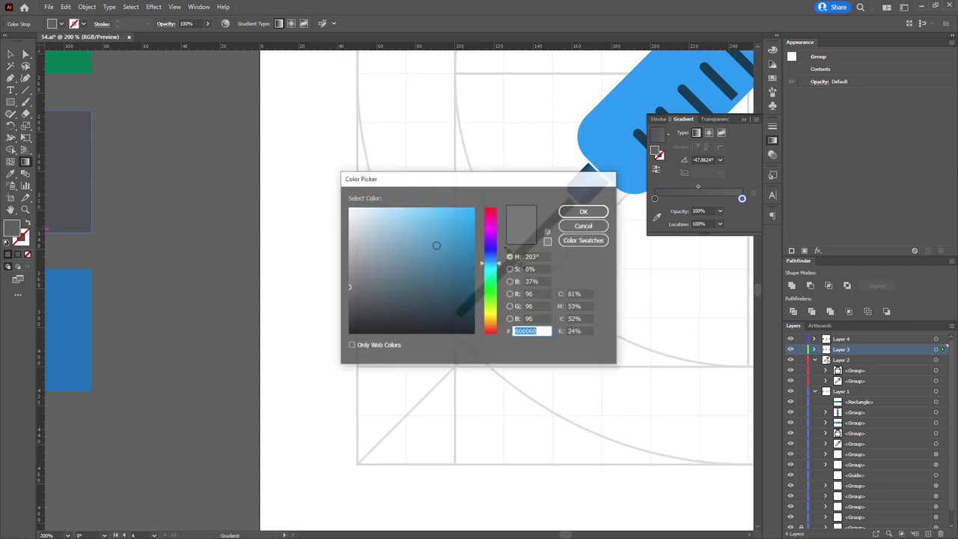
pyautogui.click(351, 247)
pyautogui.click(584, 212)
# Step: Run the needle's gradient across its width at about -47°, with light grey in the middle and dark grey at both ends
pyautogui.scroll(4, 577, 230)
pyautogui.moveTo(417, 353); pyautogui.dragTo(437, 321)
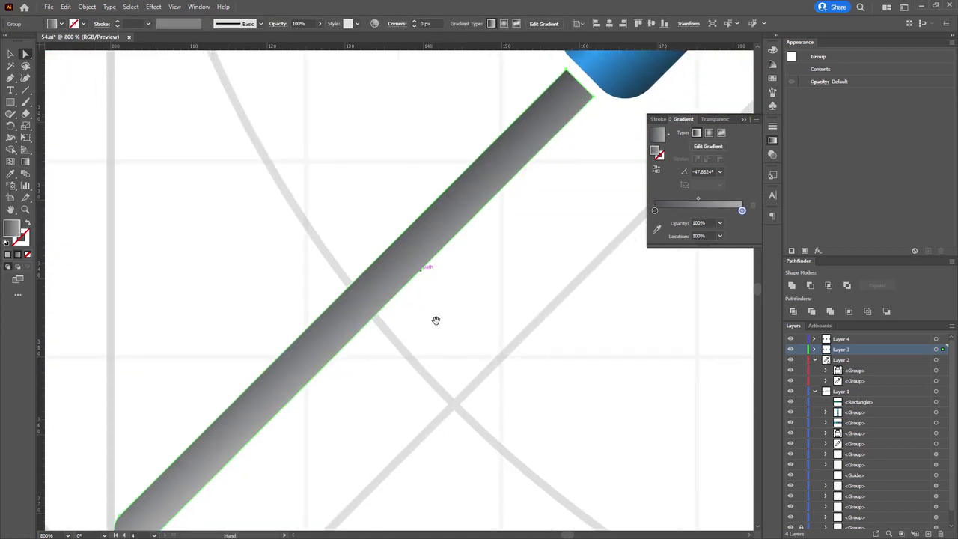
pyautogui.moveTo(356, 281); pyautogui.dragTo(381, 307)
pyautogui.moveTo(742, 198)
pyautogui.mouseDown()
pyautogui.moveTo(701, 199)
pyautogui.moveTo(741, 199)
pyautogui.mouseUp()
pyautogui.press('a')
pyautogui.click(557, 208)
pyautogui.scroll(-7, 468, 247)
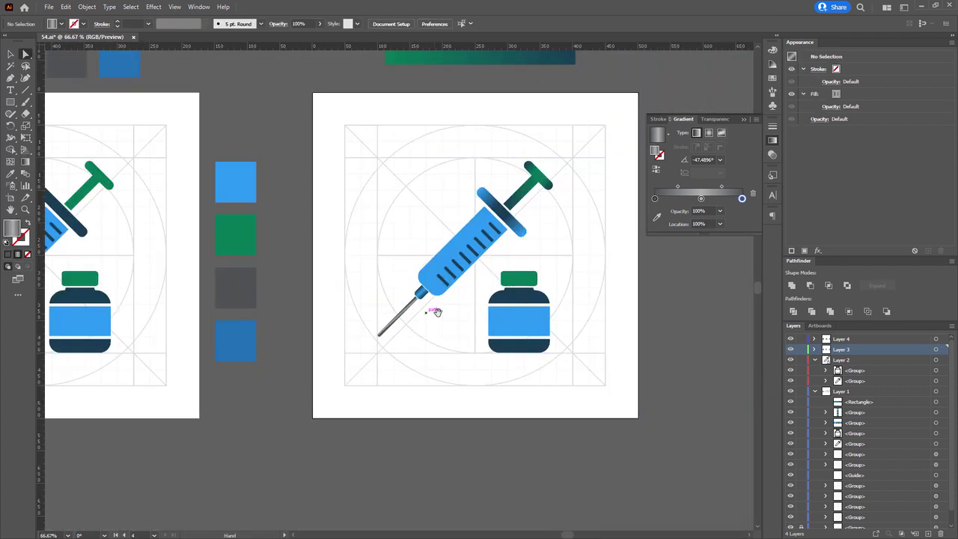
# Step: Duplicate the bottle's green cap directly above the original and reselect the original cap
pyautogui.moveTo(443, 309); pyautogui.dragTo(376, 341)
pyautogui.moveTo(501, 248); pyautogui.dragTo(506, 228)
pyautogui.scroll(3, 441, 316)
pyautogui.click(439, 343)
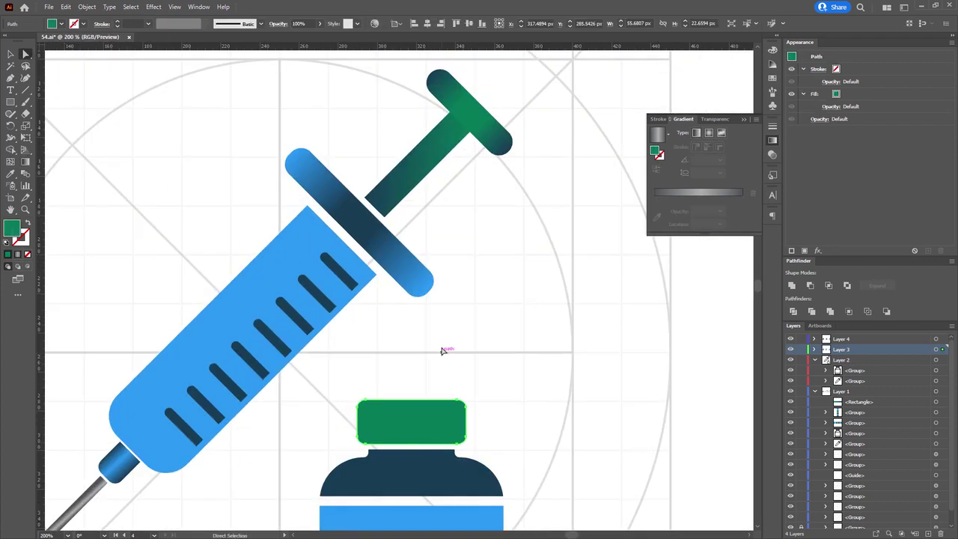
pyautogui.keyDown('alt'); pyautogui.moveTo(426, 416); pyautogui.dragTo(426, 356); pyautogui.keyUp('alt')
pyautogui.click(492, 120)
pyautogui.moveTo(462, 407); pyautogui.dragTo(472, 334)
pyautogui.click(471, 335)
pyautogui.moveTo(479, 223); pyautogui.dragTo(474, 298)
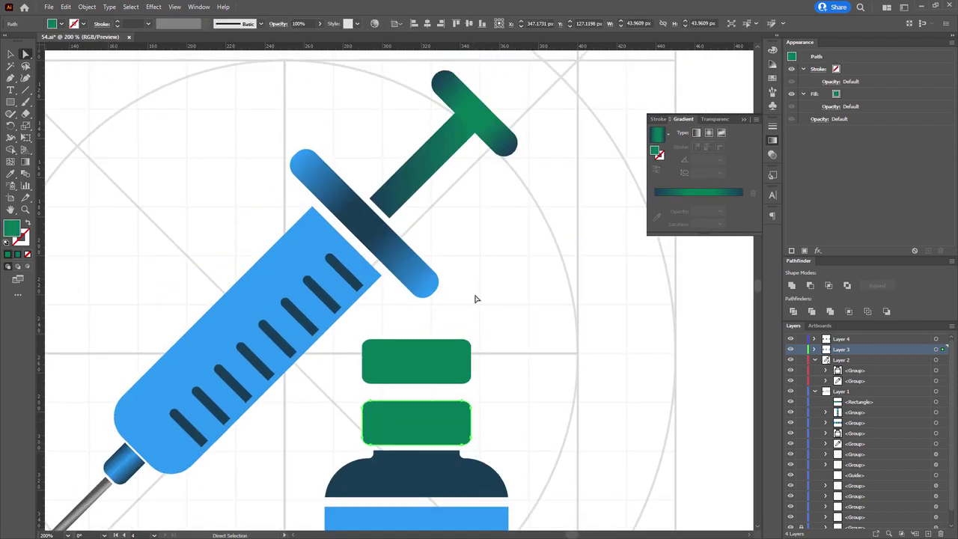
# Step: Apply the plunger rod's navy-to-green gradient to the original cap and copy the flat green cap's hex code
pyautogui.press('i')
pyautogui.click(471, 117)
pyautogui.scroll(3, 492, 310)
pyautogui.press('a')
pyautogui.click(472, 242)
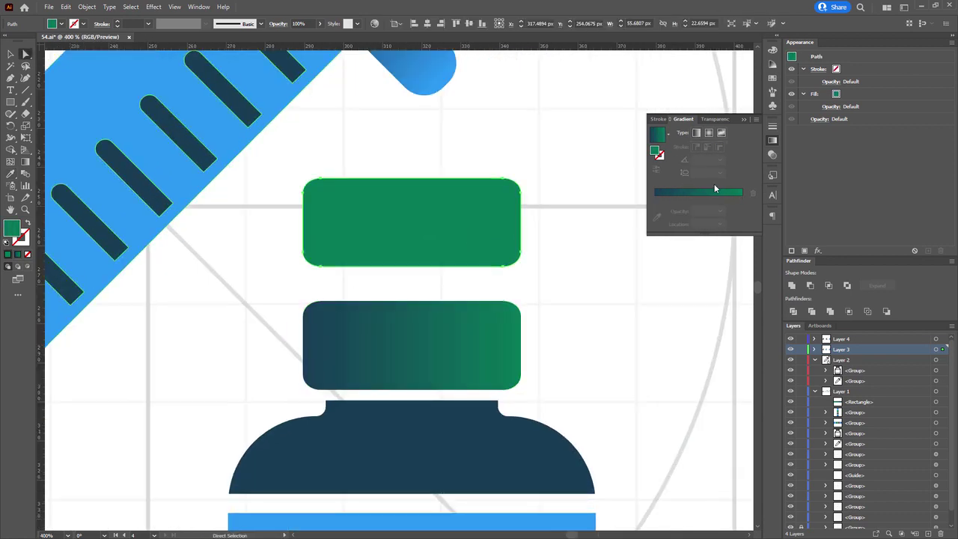
pyautogui.doubleClick(14, 230)
pyautogui.click(583, 212)
# Step: Replace the navy stop colour in the original cap's gradient with the copied green hex code
pyautogui.click(512, 333)
pyautogui.moveTo(513, 333); pyautogui.dragTo(518, 302)
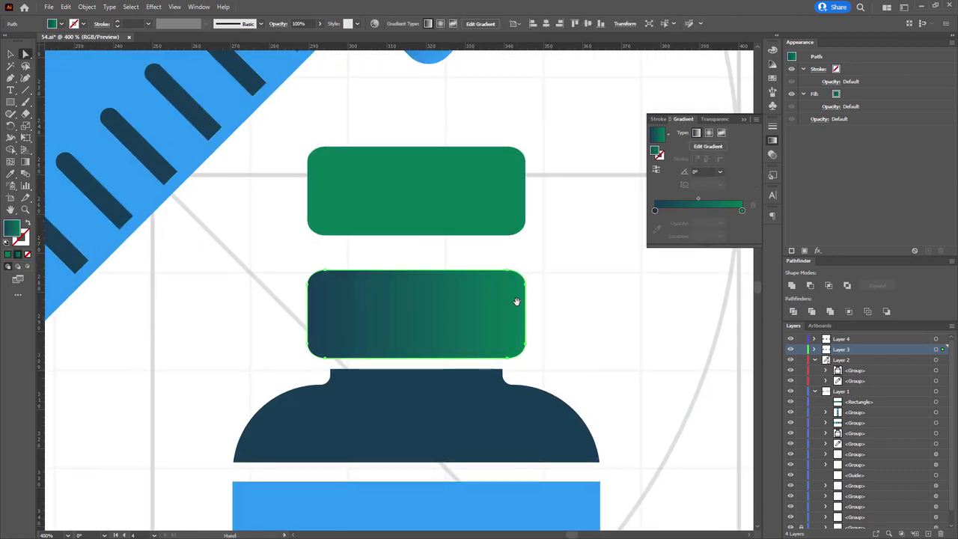
pyautogui.doubleClick(655, 210)
pyautogui.doubleClick(715, 299)
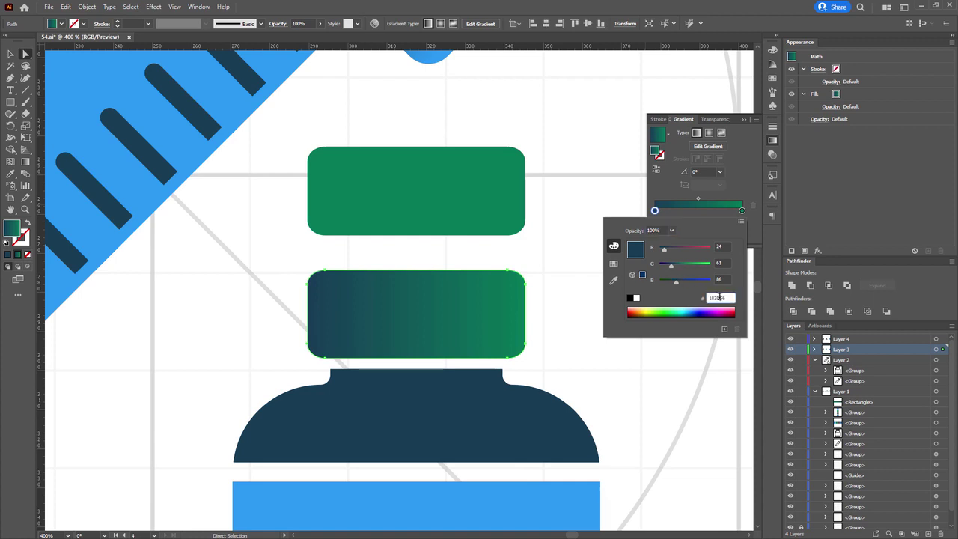
pyautogui.hotkey('ctrl', 'v')
pyautogui.press('Return')
# Step: Fill the original cap with a darker green shade from the Color Guide and duplicate it beside the bottle as a colour sample
pyautogui.click(772, 65)
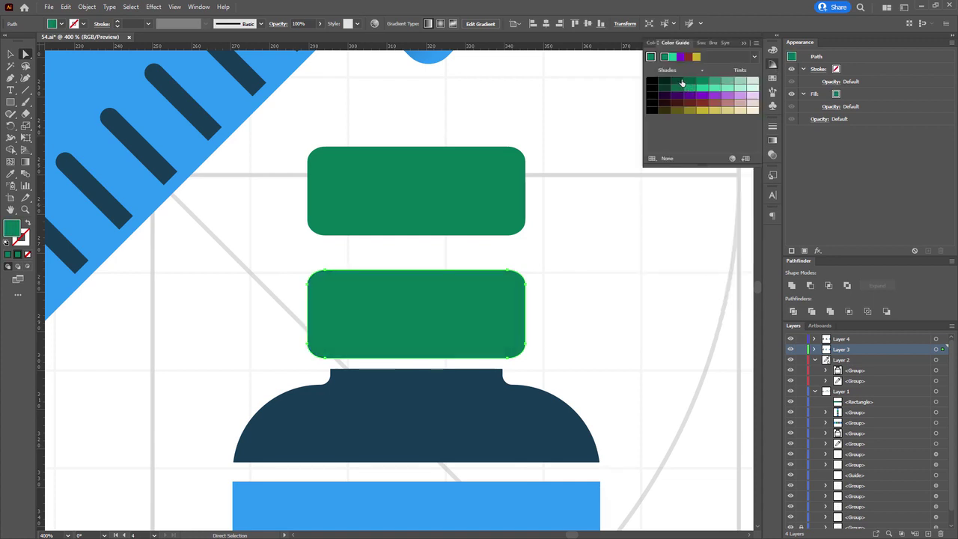
pyautogui.click(679, 82)
pyautogui.keyDown('alt'); pyautogui.moveTo(362, 317); pyautogui.dragTo(632, 316); pyautogui.keyUp('alt')
pyautogui.click(487, 304)
pyautogui.press('j')
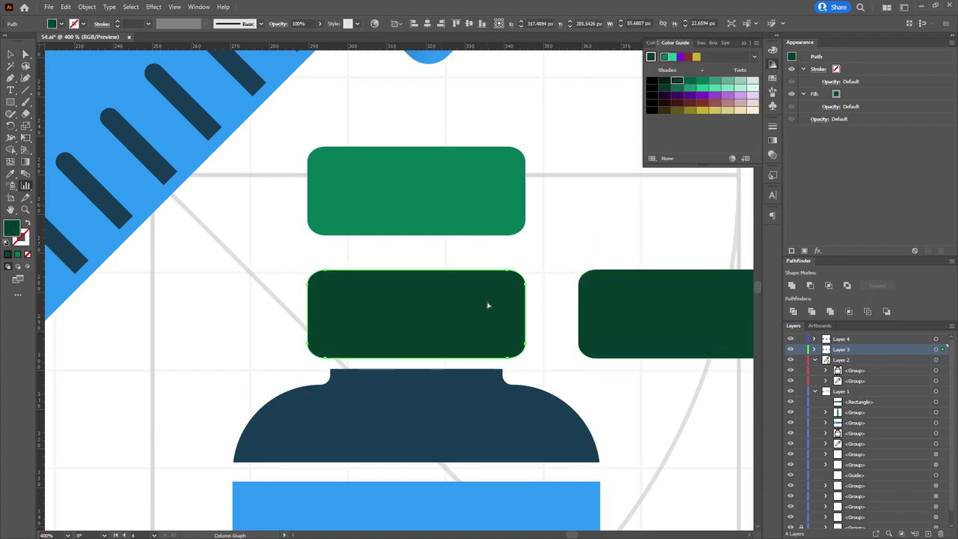
# Step: Reapply the green gradient to the original cap and sample the dark green copy for its end stop
pyautogui.press('.')
pyautogui.click(741, 210)
pyautogui.click(658, 228)
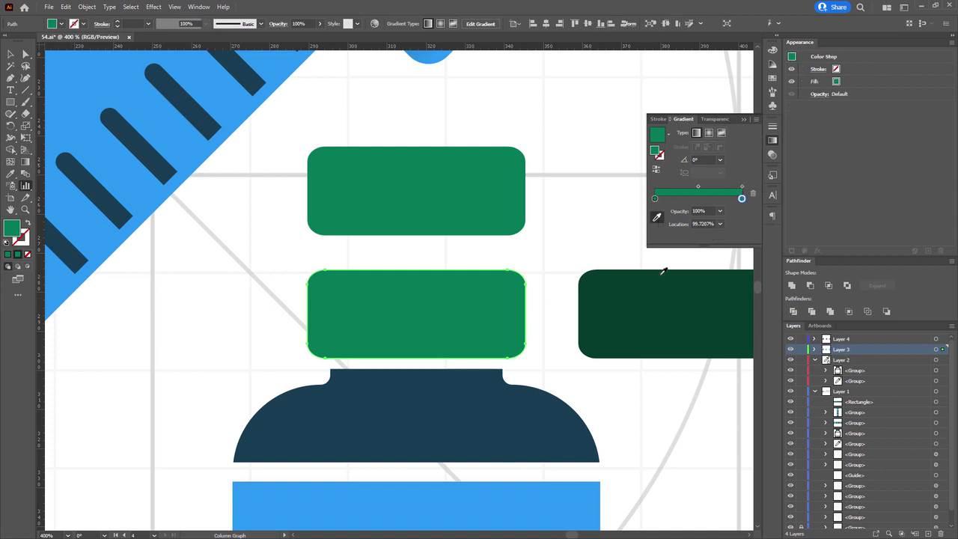
pyautogui.click(663, 277)
# Step: Place two green inner stops in the cap's gradient at about 24% and 64%
pyautogui.click(709, 197)
pyautogui.click(654, 199)
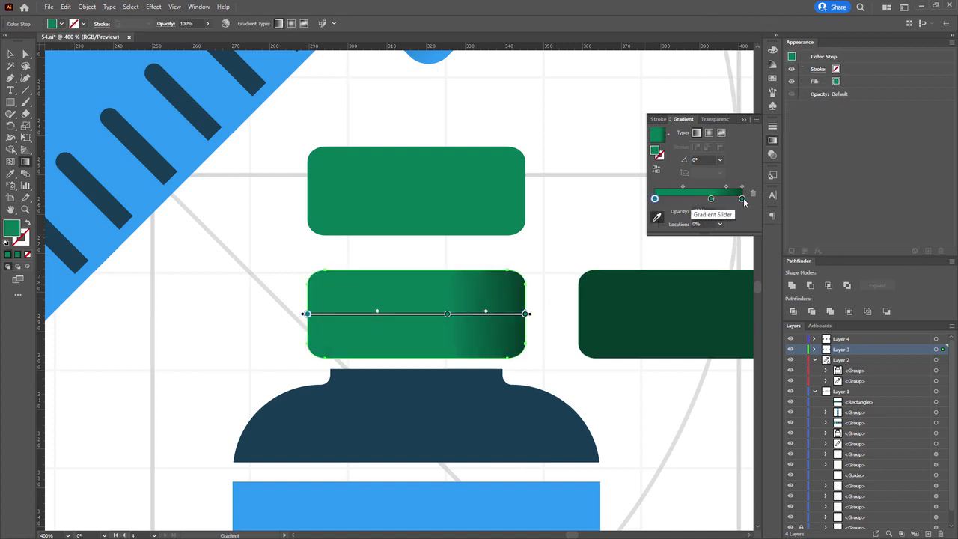
pyautogui.click(692, 198)
pyautogui.moveTo(690, 202); pyautogui.dragTo(671, 202)
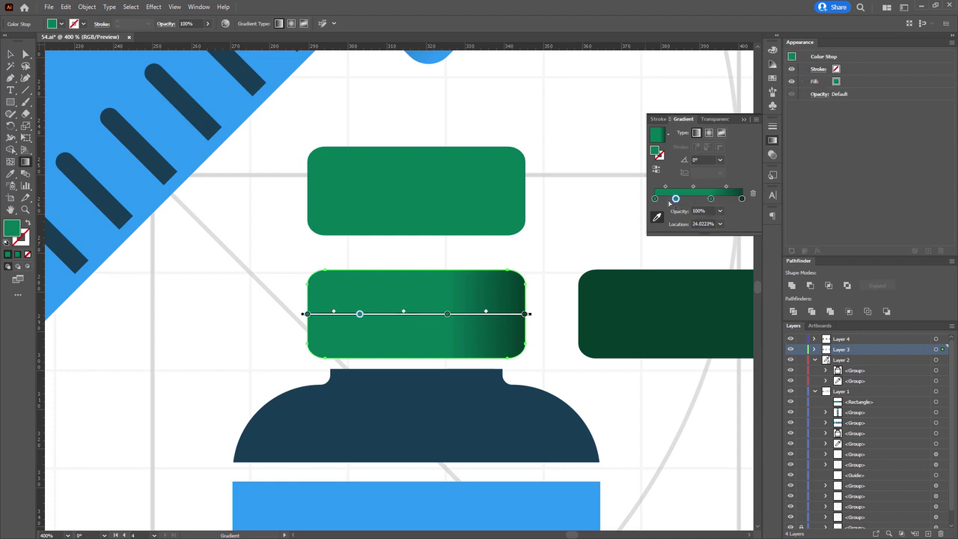
# Step: Set the cap gradient's start stop to the end stop's dark green 033D2C and adjust the spacing of the green inner stops
pyautogui.doubleClick(742, 198)
pyautogui.click(729, 286)
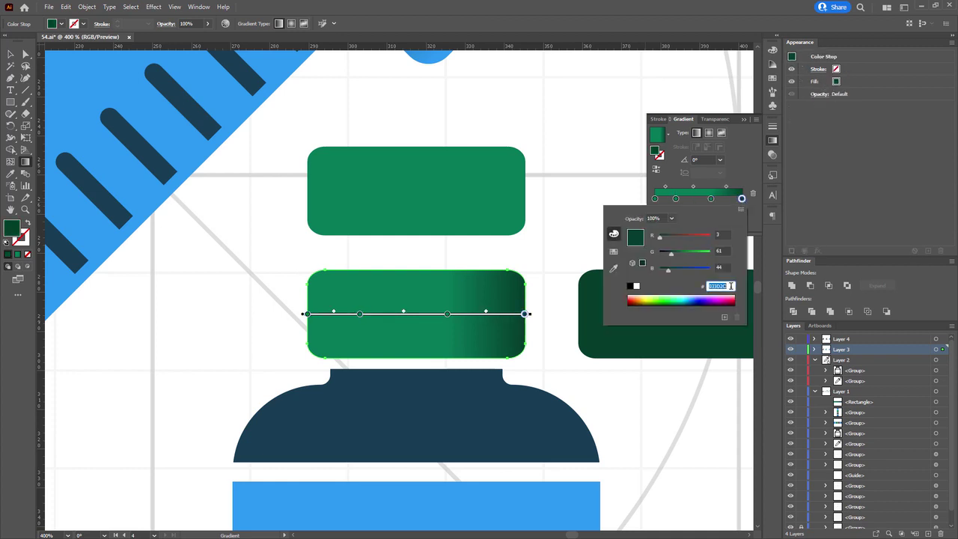
pyautogui.click(658, 202)
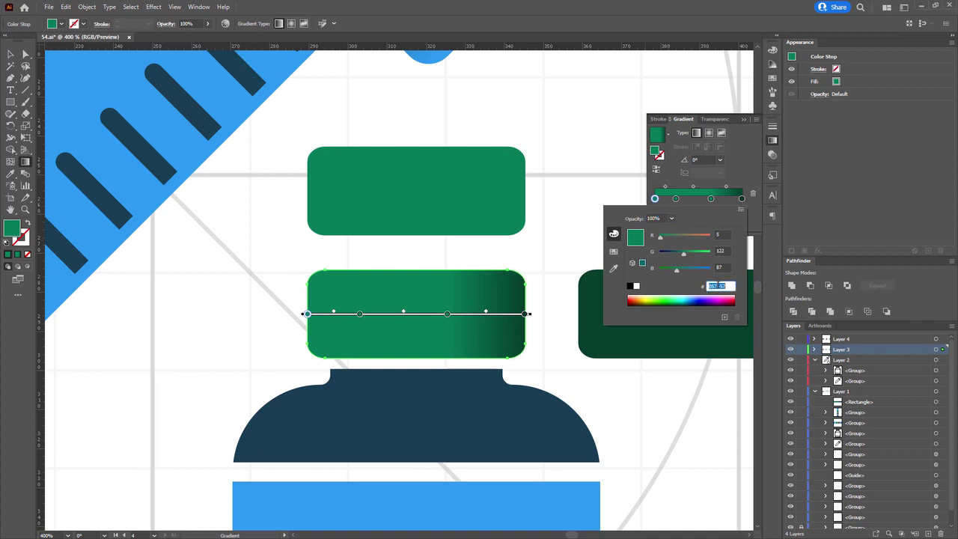
pyautogui.hotkey('ctrl', 'v')
pyautogui.press('Return')
pyautogui.moveTo(360, 314); pyautogui.dragTo(382, 315)
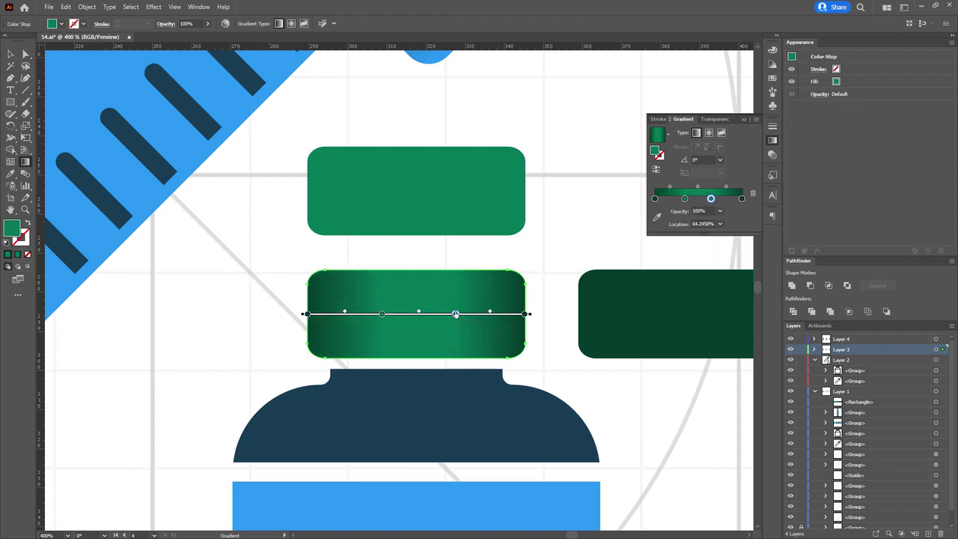
# Step: Delete the dark green and flat green helper copies of the cap
pyautogui.press('a')
pyautogui.click(555, 307)
pyautogui.click(596, 304)
pyautogui.keyDown('shift'); pyautogui.click(455, 192); pyautogui.keyUp('shift')
pyautogui.press('Delete')
pyautogui.moveTo(543, 404); pyautogui.dragTo(543, 346)
pyautogui.click(444, 304)
pyautogui.click(451, 197)
pyautogui.scroll(-2, 449, 257)
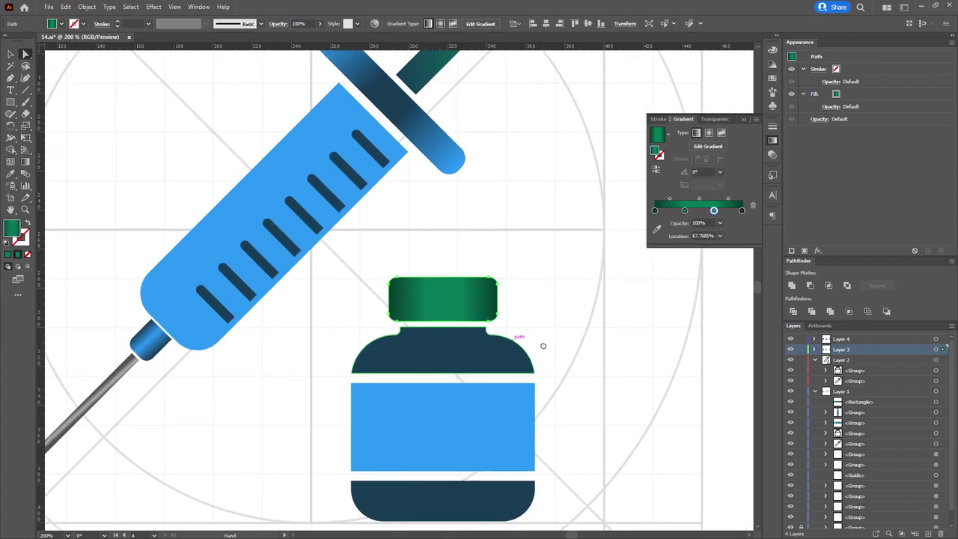
# Step: Apply the finger flange's blue-navy-blue gradient to the bottle's navy shoulder and base
pyautogui.click(465, 356)
pyautogui.moveTo(465, 356); pyautogui.dragTo(473, 318)
pyautogui.press('v')
pyautogui.click(462, 383)
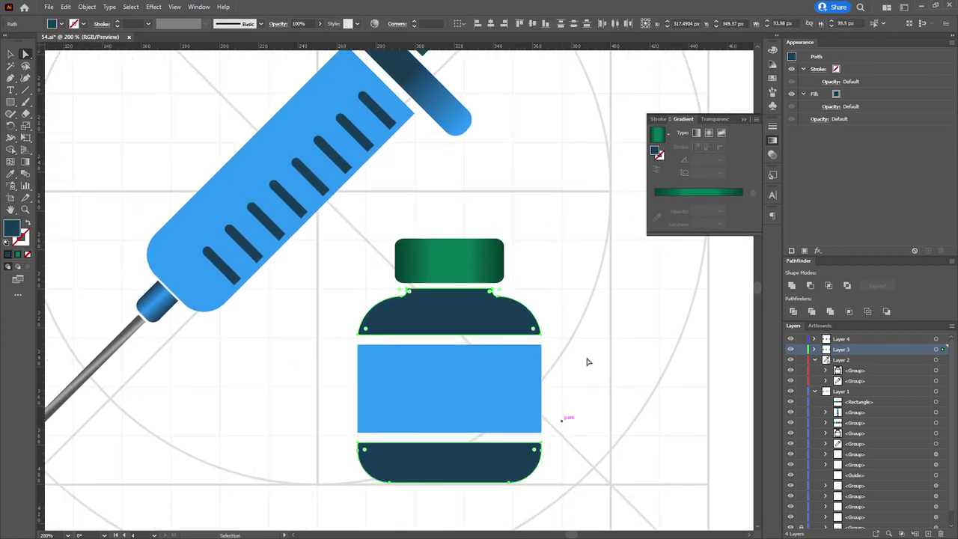
pyautogui.moveTo(588, 361); pyautogui.dragTo(603, 337)
pyautogui.press('i')
pyautogui.click(170, 278)
pyautogui.moveTo(444, 202); pyautogui.dragTo(420, 260)
pyautogui.click(420, 128)
pyautogui.moveTo(587, 306); pyautogui.dragTo(592, 227)
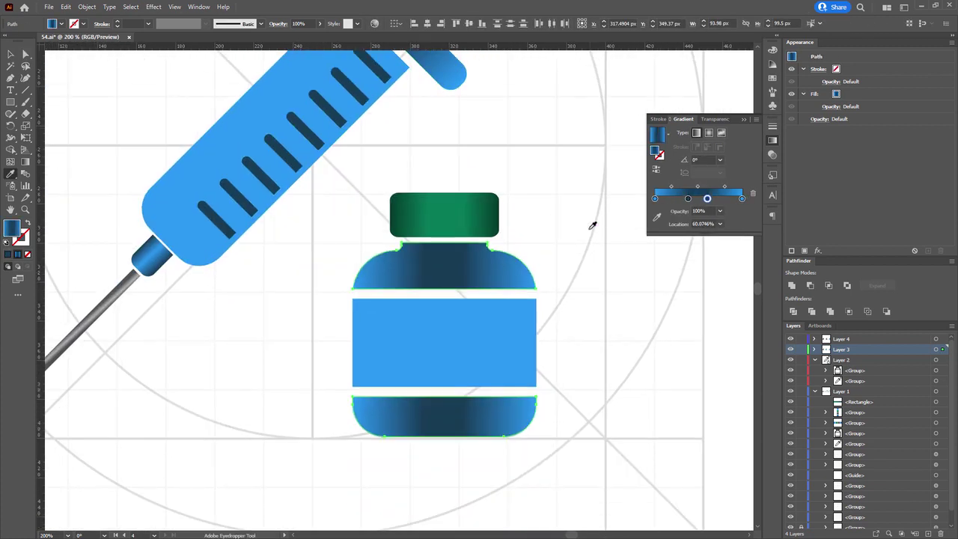
# Step: Remove one navy and one blue stop from the base's gradient and reverse it to run from light blue to navy
pyautogui.press('a')
pyautogui.click(471, 397)
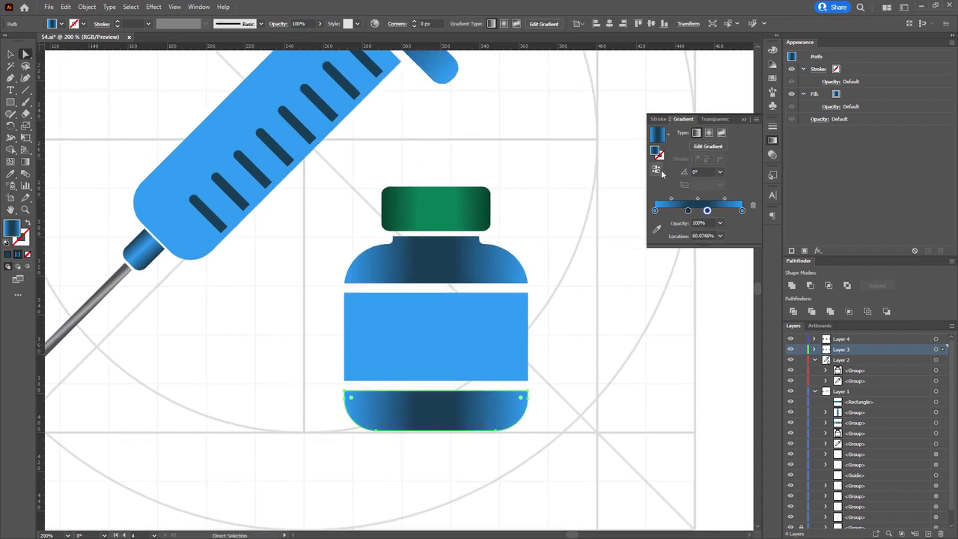
pyautogui.press('Delete')
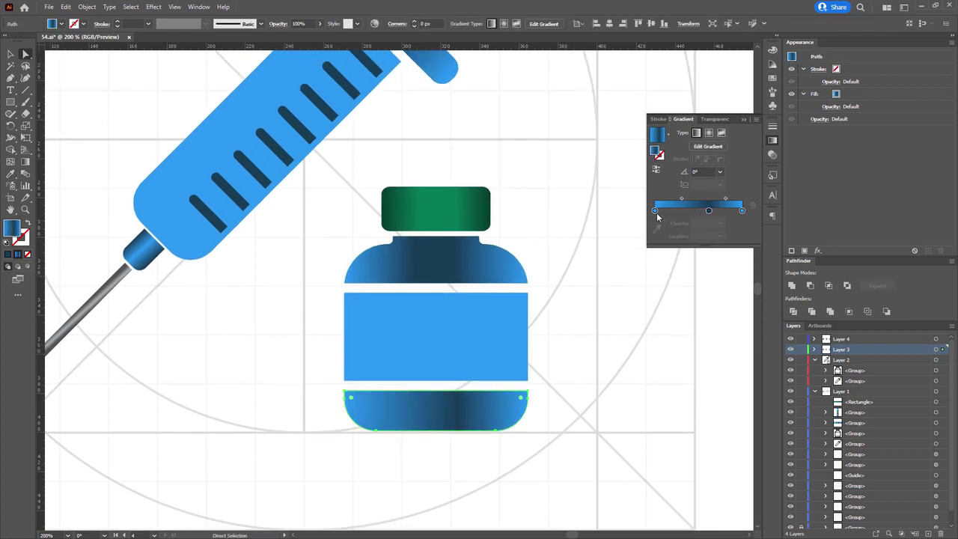
pyautogui.moveTo(657, 213); pyautogui.dragTo(625, 240)
pyautogui.click(657, 171)
# Step: Copy the base's blue-to-navy gradient to the bottle's shoulder
pyautogui.click(449, 266)
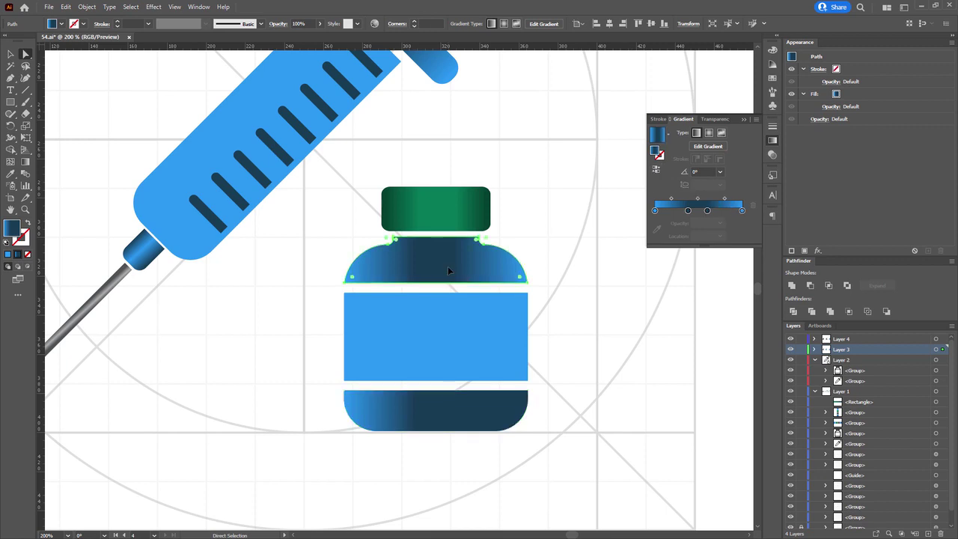
pyautogui.press('i')
pyautogui.click(434, 425)
# Step: Apply the bottle's blue-to-navy gradient to an in-place copy of the blue label and set its opacity to 50%
pyautogui.press('a')
pyautogui.click(419, 341)
pyautogui.moveTo(407, 344); pyautogui.dragTo(386, 361)
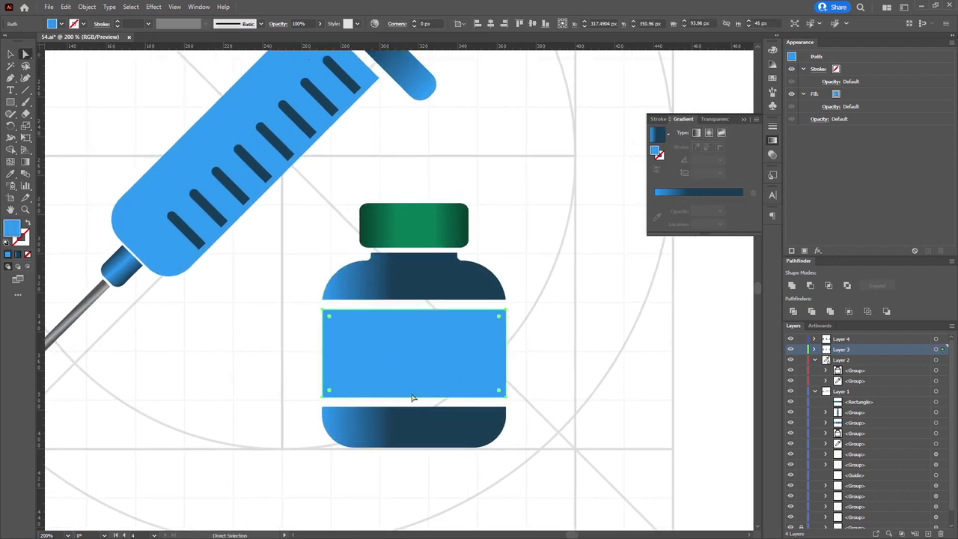
pyautogui.press('i')
pyautogui.click(457, 284)
pyautogui.press('a')
pyautogui.press('1')
pyautogui.press('5')
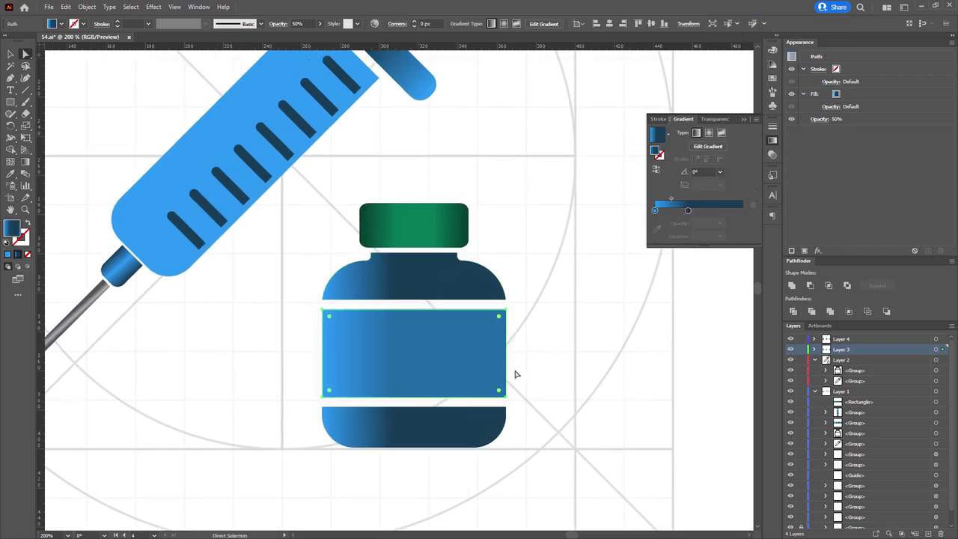
# Step: Set the label's gradient overlay to 25% opacity and deselect it
pyautogui.click(515, 374)
pyautogui.moveTo(445, 347); pyautogui.dragTo(448, 333)
pyautogui.click(448, 333)
pyautogui.moveTo(305, 24); pyautogui.dragTo(227, 14)
pyautogui.write('25')
pyautogui.press('Return')
pyautogui.click(561, 302)
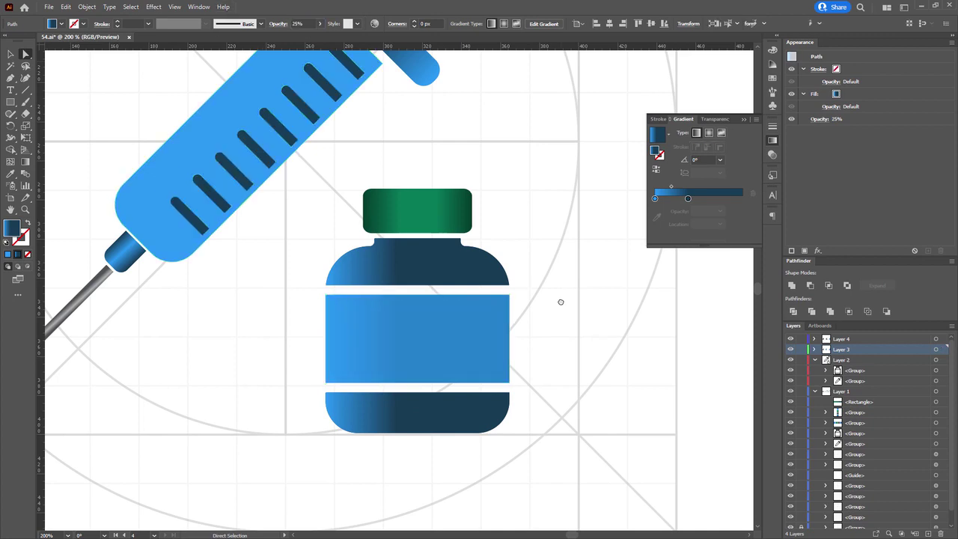
# Step: Apply the blue-to-navy gradient to the syringe barrel and run it across the barrel's width at about -43°
pyautogui.scroll(-2, 558, 321)
pyautogui.moveTo(557, 321); pyautogui.dragTo(560, 348)
pyautogui.click(404, 256)
pyautogui.scroll(4, 423, 233)
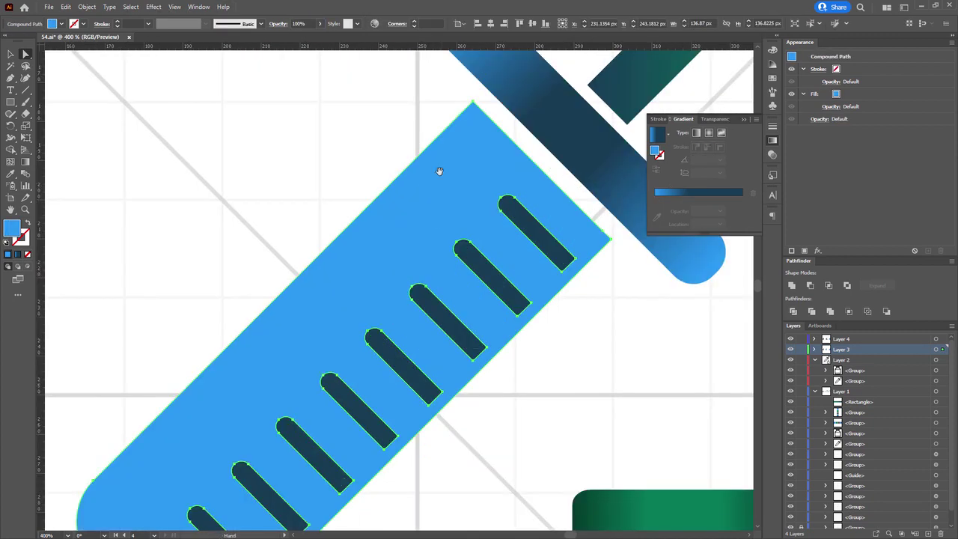
pyautogui.scroll(-1, 439, 171)
pyautogui.moveTo(444, 173); pyautogui.dragTo(452, 132)
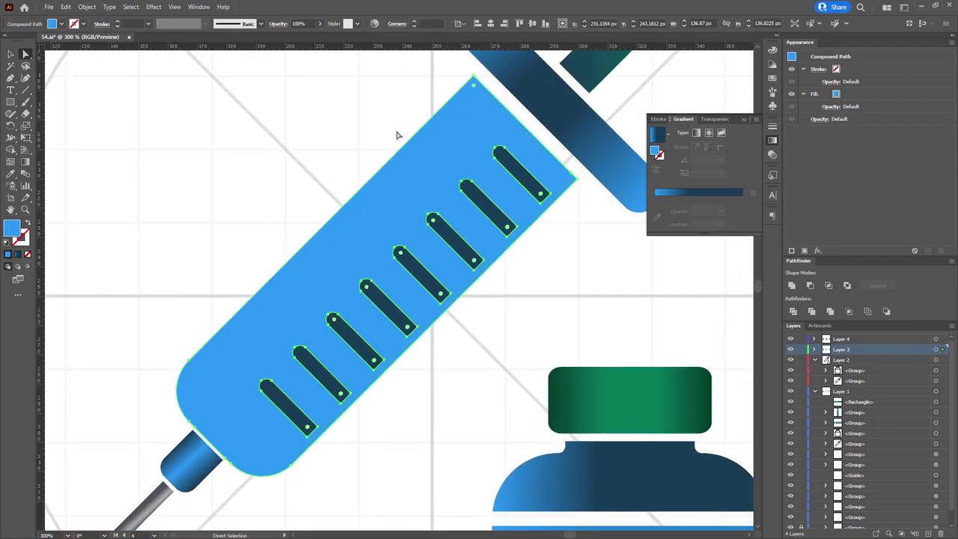
pyautogui.doubleClick(12, 228)
pyautogui.press('Escape')
pyautogui.press('.')
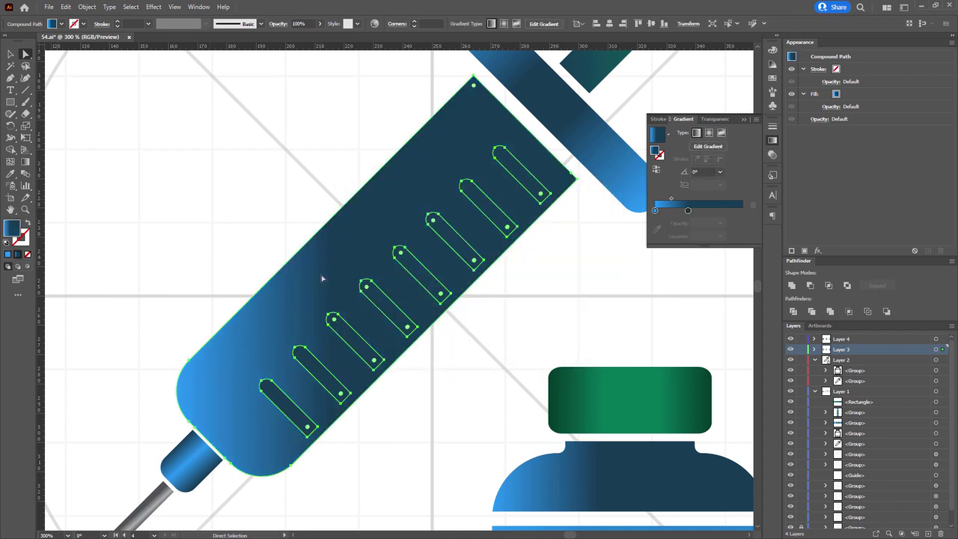
pyautogui.press('g')
pyautogui.moveTo(316, 229); pyautogui.dragTo(427, 336)
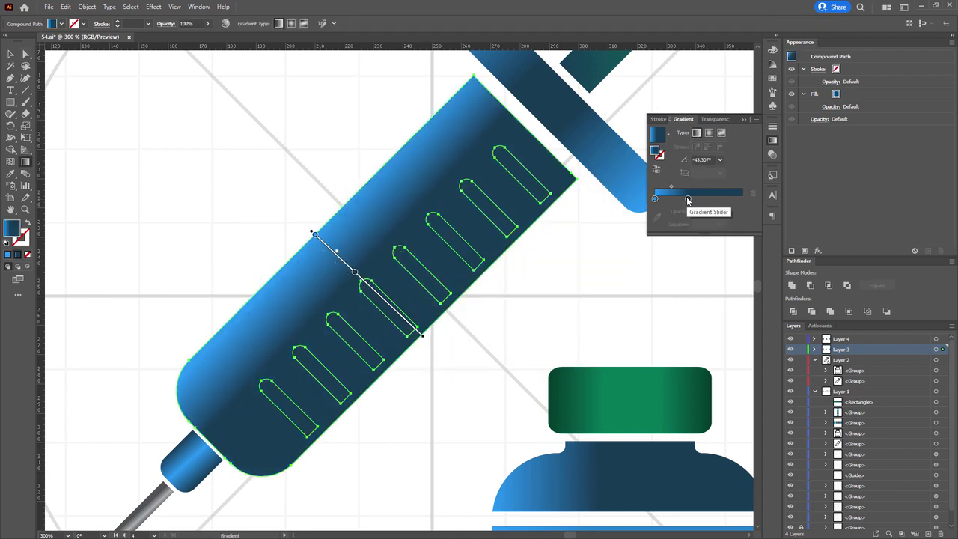
# Step: Reverse the barrel's gradient to run from navy to light blue, shift its midpoint to about 29%, and deselect the barrel
pyautogui.click(657, 172)
pyautogui.scroll(-1, 421, 338)
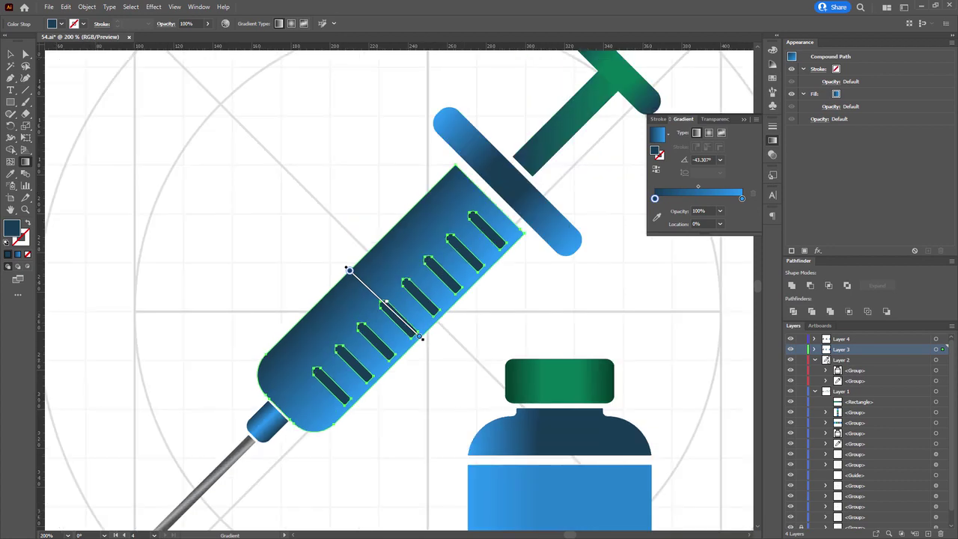
pyautogui.moveTo(682, 190); pyautogui.dragTo(677, 190)
pyautogui.press('a')
pyautogui.click(367, 229)
pyautogui.scroll(-3, 363, 226)
pyautogui.scroll(2, 354, 219)
pyautogui.moveTo(354, 219)
pyautogui.mouseDown()
pyautogui.moveTo(466, 220)
pyautogui.moveTo(425, 246)
pyautogui.moveTo(397, 250)
pyautogui.moveTo(406, 237)
pyautogui.moveTo(407, 249)
pyautogui.moveTo(336, 220)
pyautogui.mouseUp()
pyautogui.scroll(-1, 419, 247)
pyautogui.scroll(-1, 338, 226)
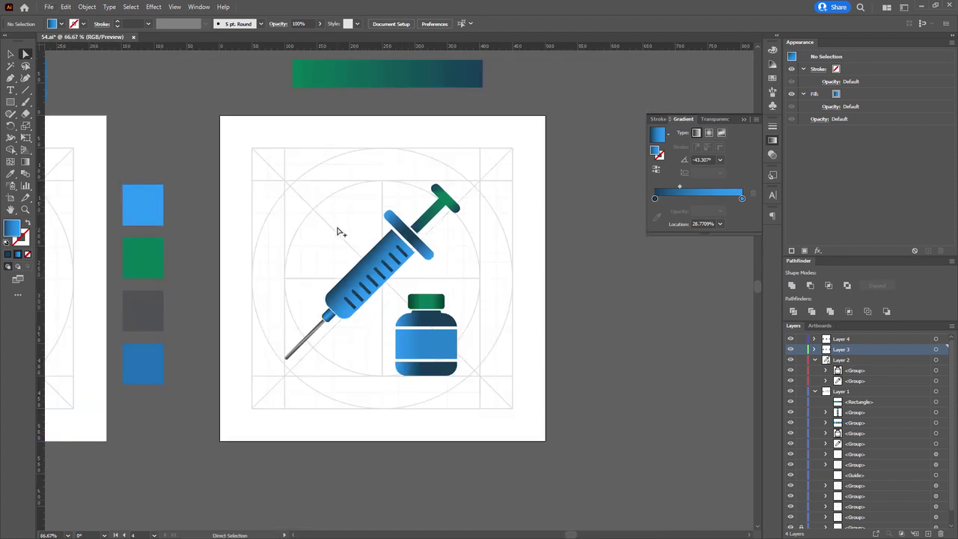